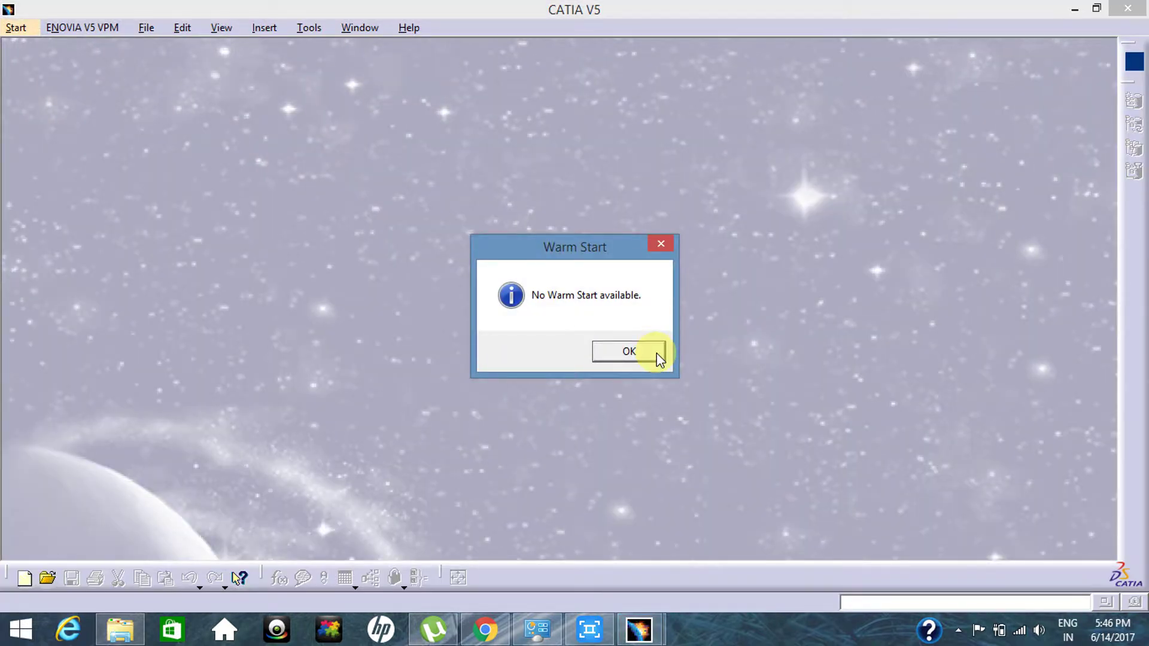
Dismiss the warm start message and create a new Part Design part named Part1 with hybrid design enabled.
left_click(628, 352)
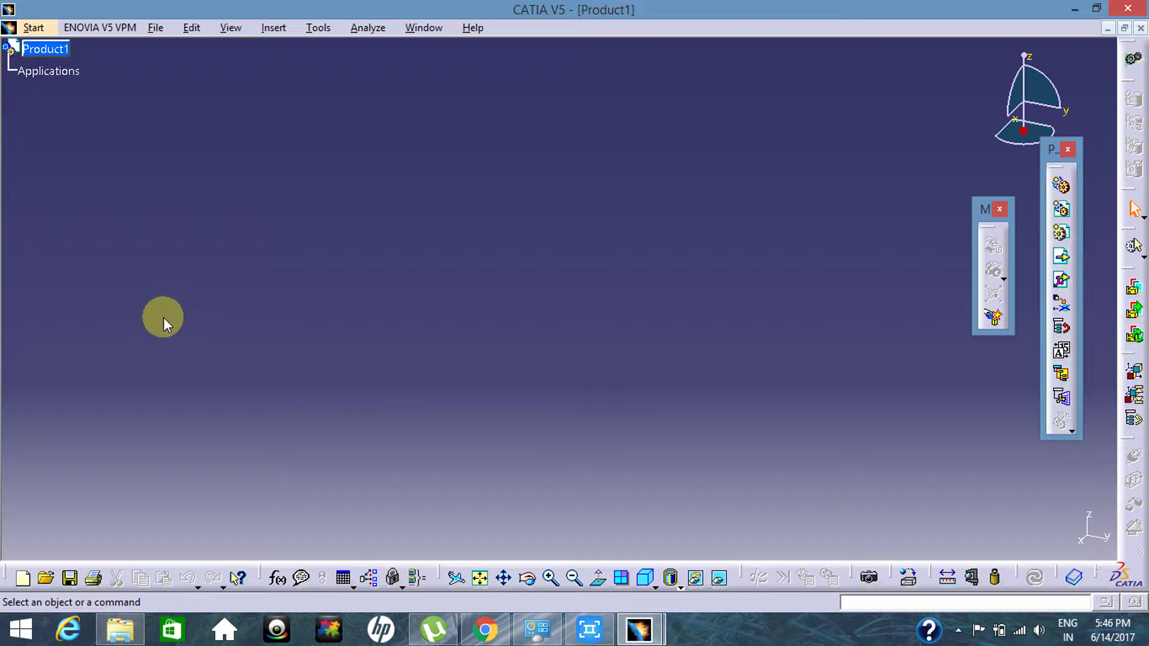
left_click(42, 33)
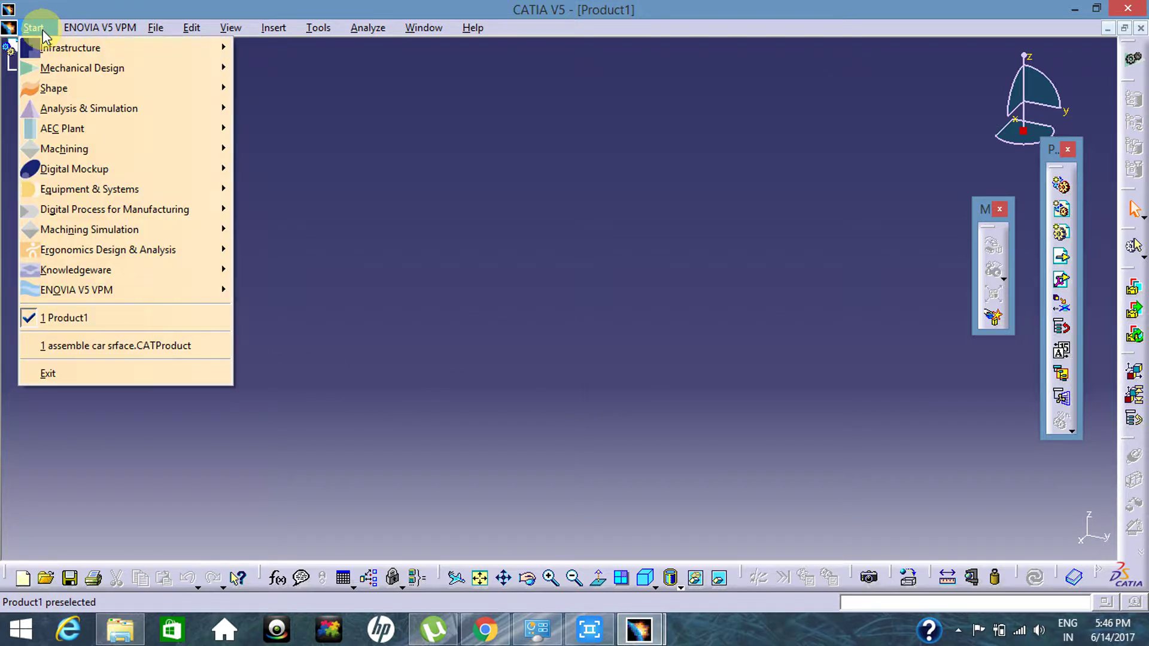
mouse_move(54, 70)
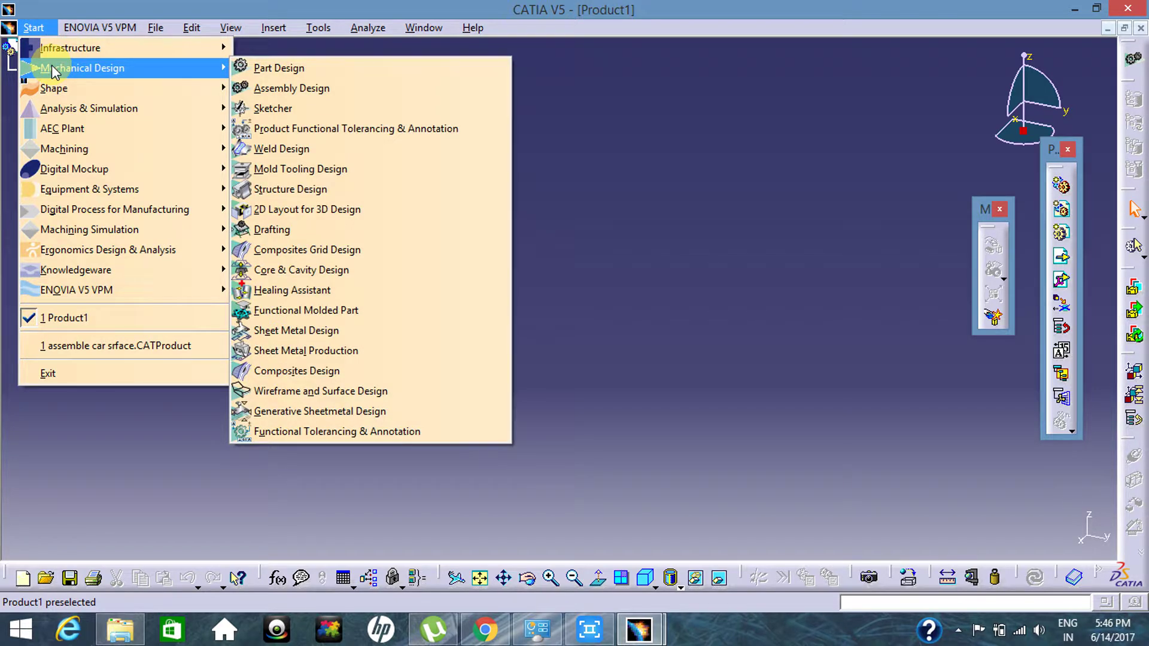
left_click(328, 68)
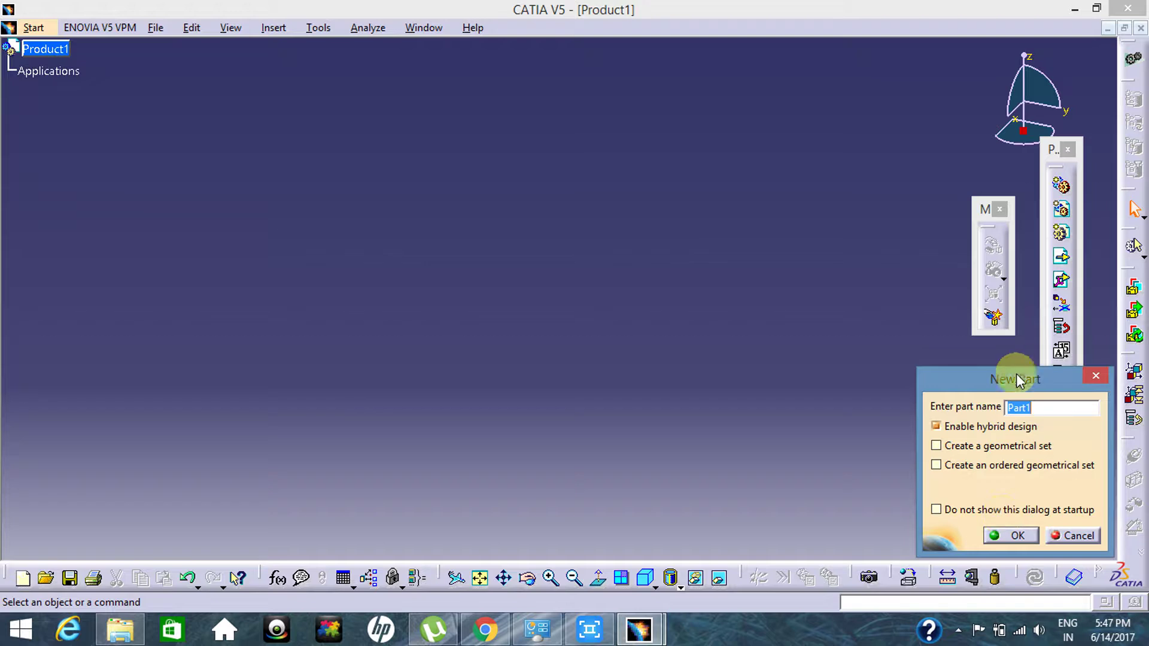
left_click(1011, 535)
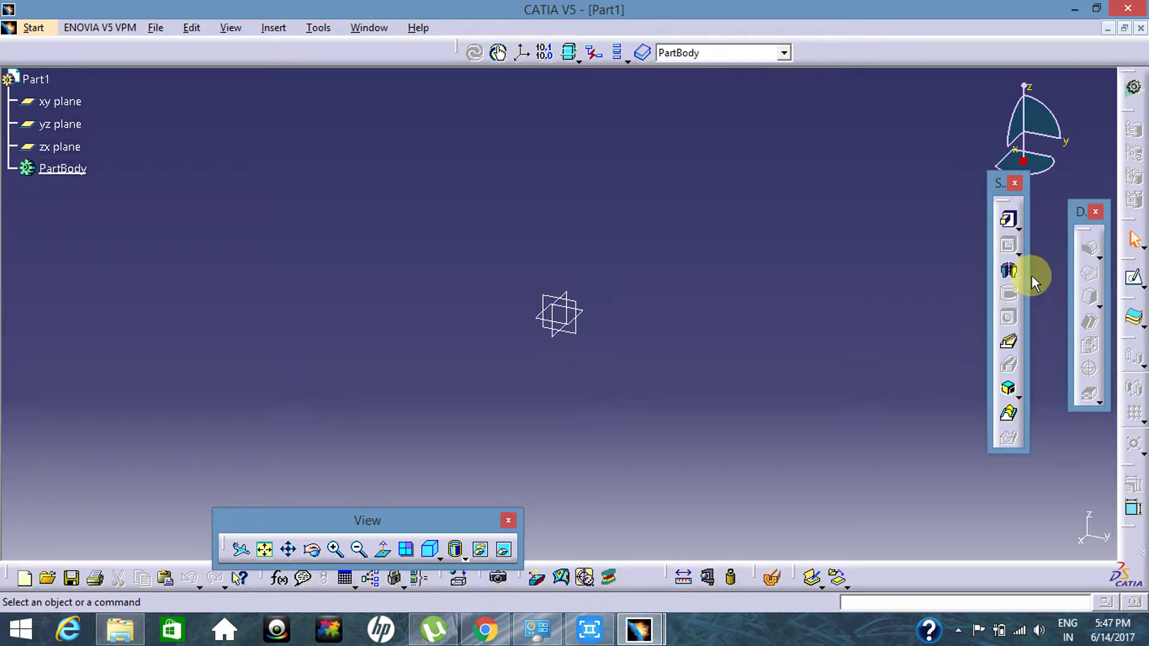
Restore all toolbar contents and positions to their defaults, and close the floating ENOVIA V5 VPM Navigator toolbar.
left_click_drag(992, 197, 1003, 288)
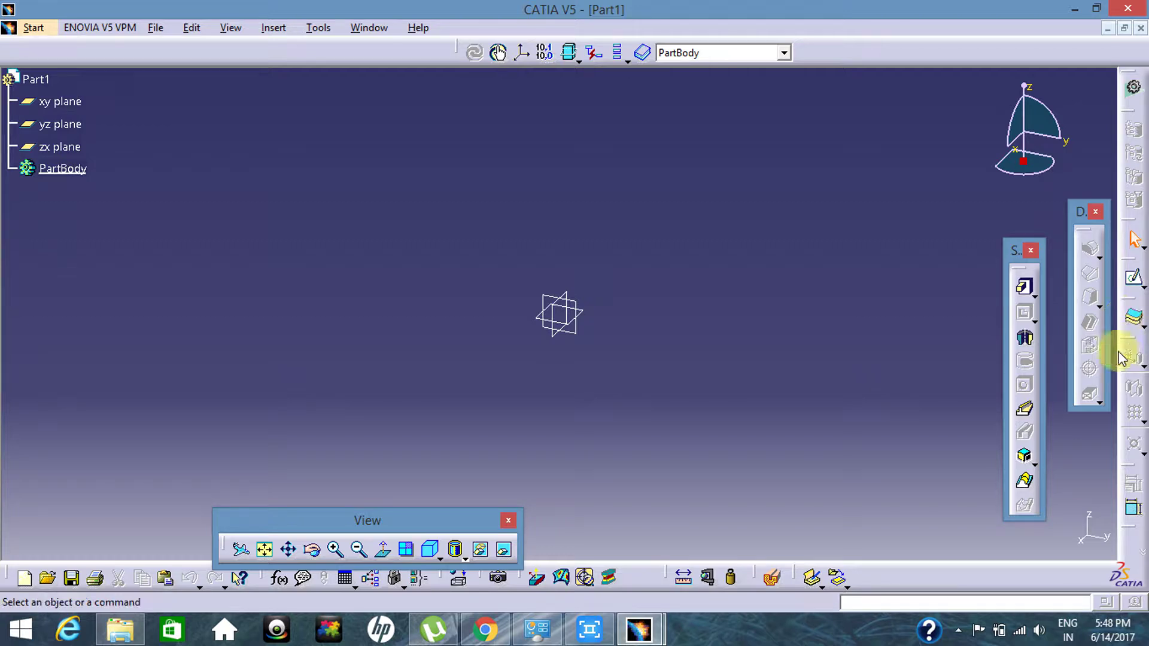
right_click(995, 577)
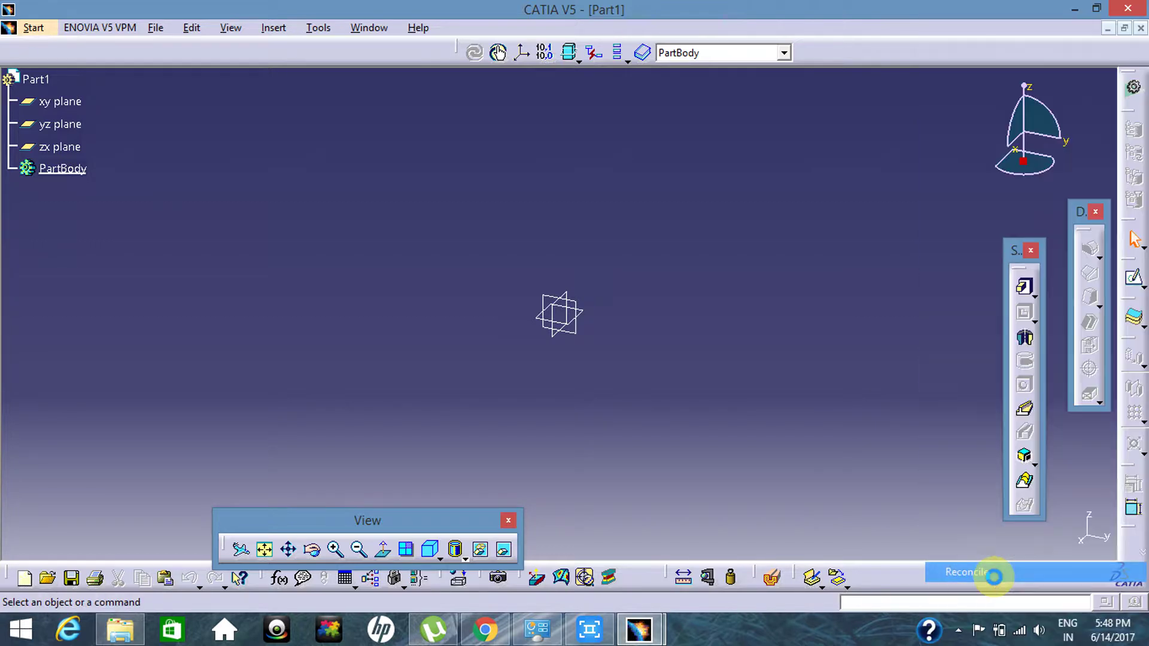
left_click(311, 30)
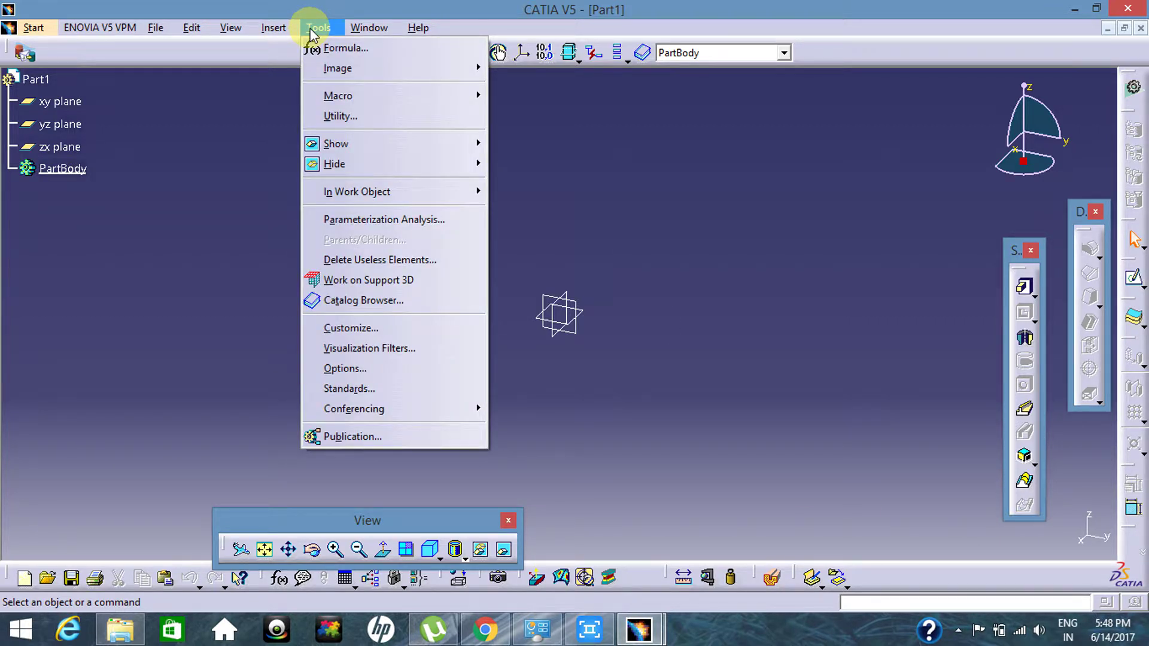
left_click(369, 326)
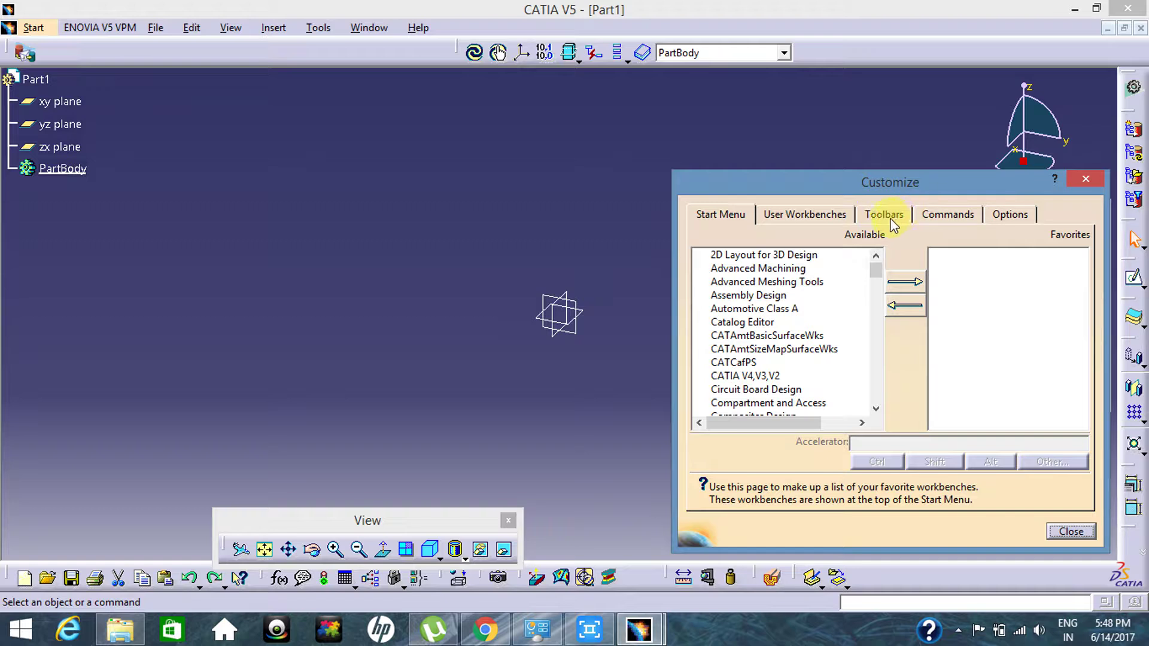
left_click(891, 217)
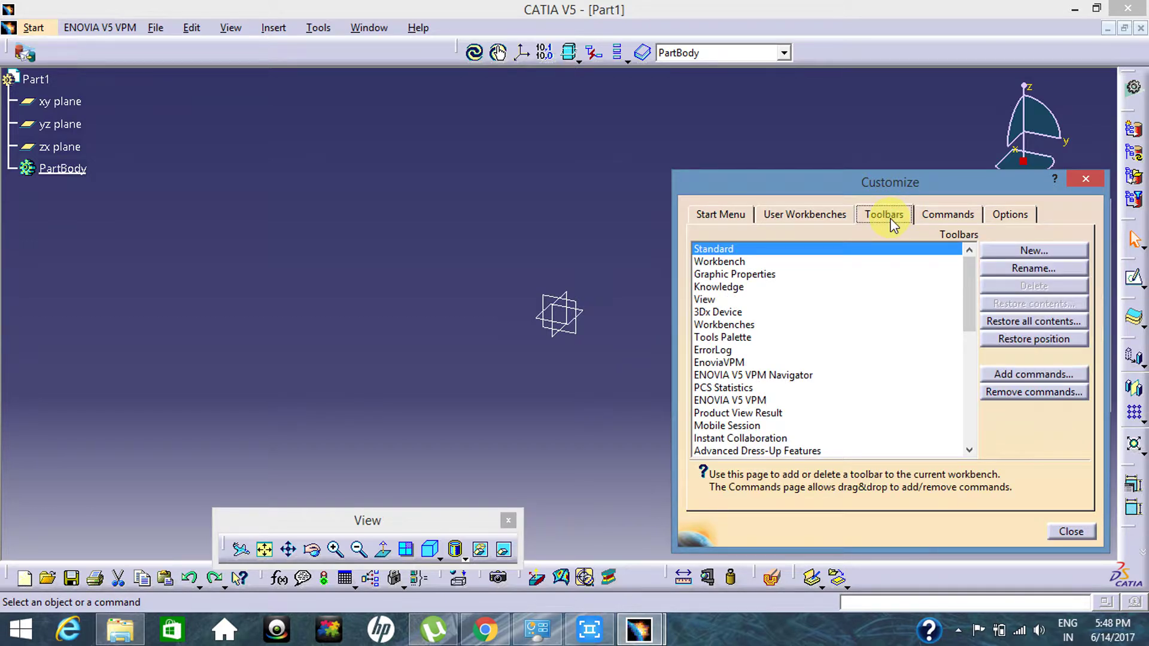
left_click(1022, 326)
left_click(549, 359)
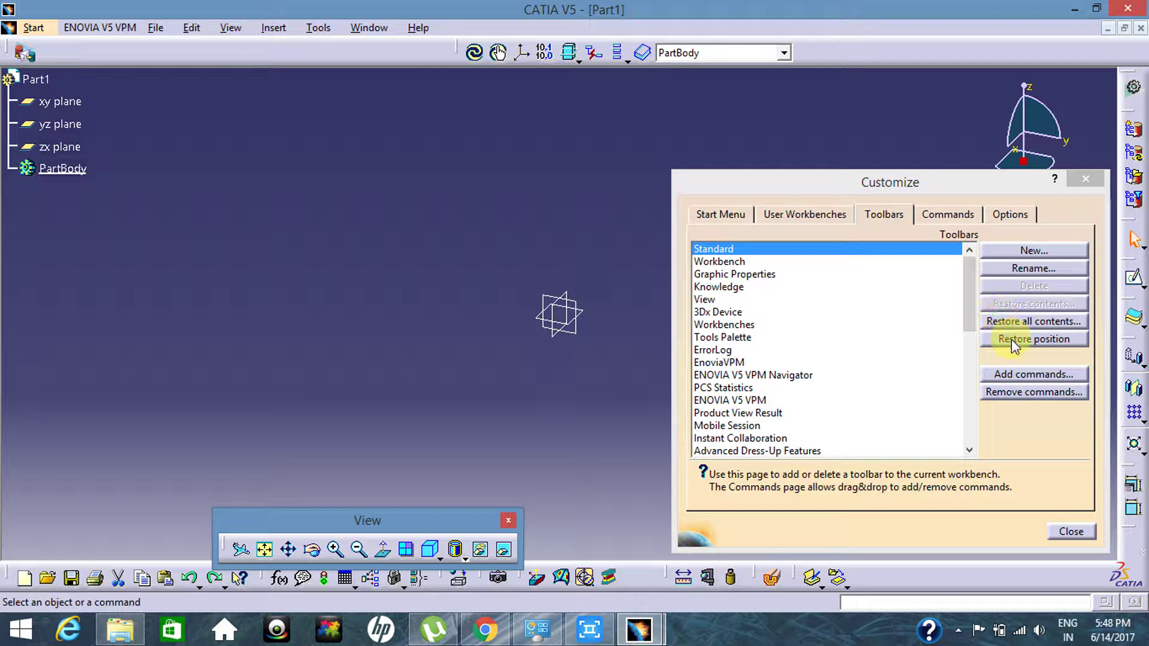
left_click(1011, 339)
left_click(563, 350)
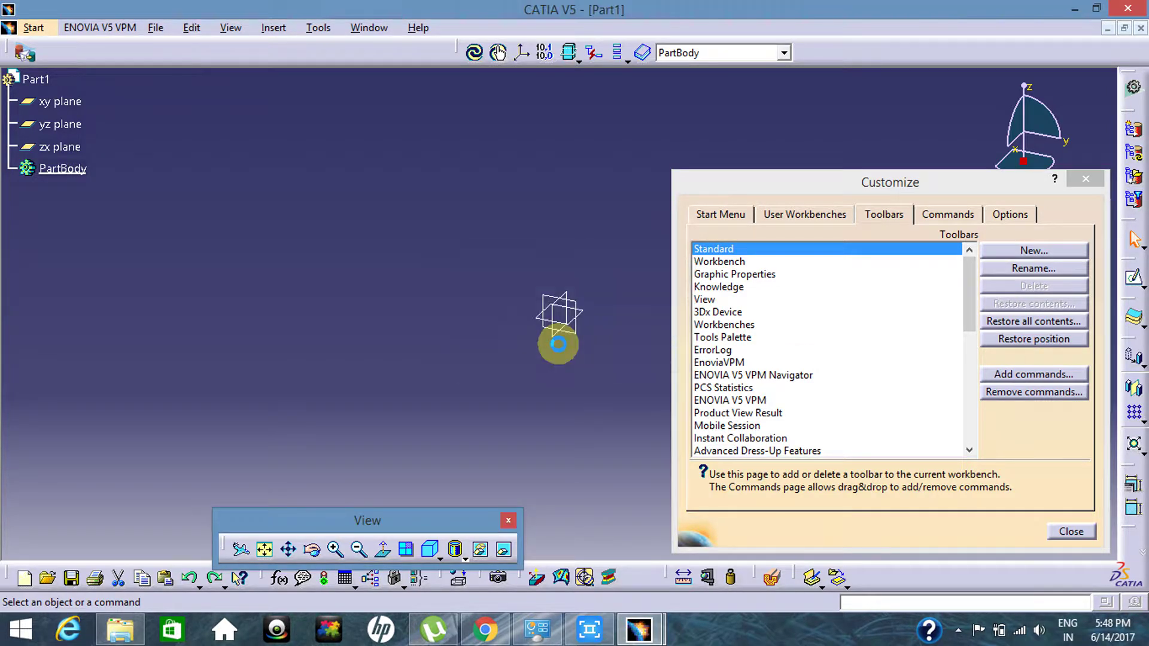
left_click(1071, 531)
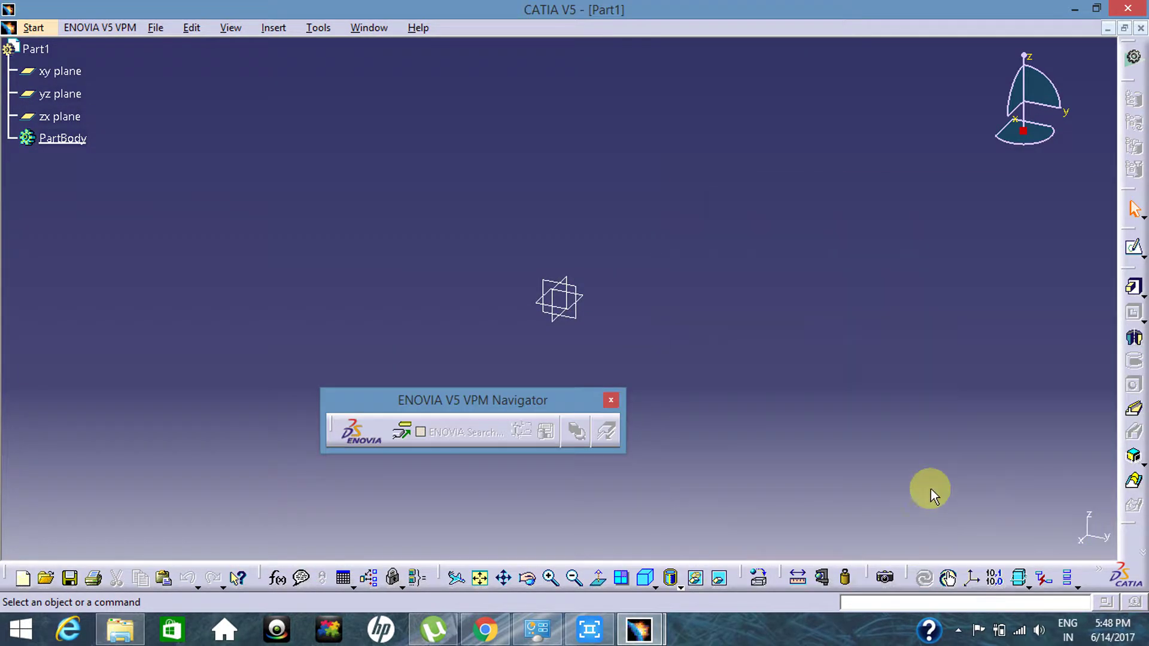
left_click_drag(579, 407, 290, 487)
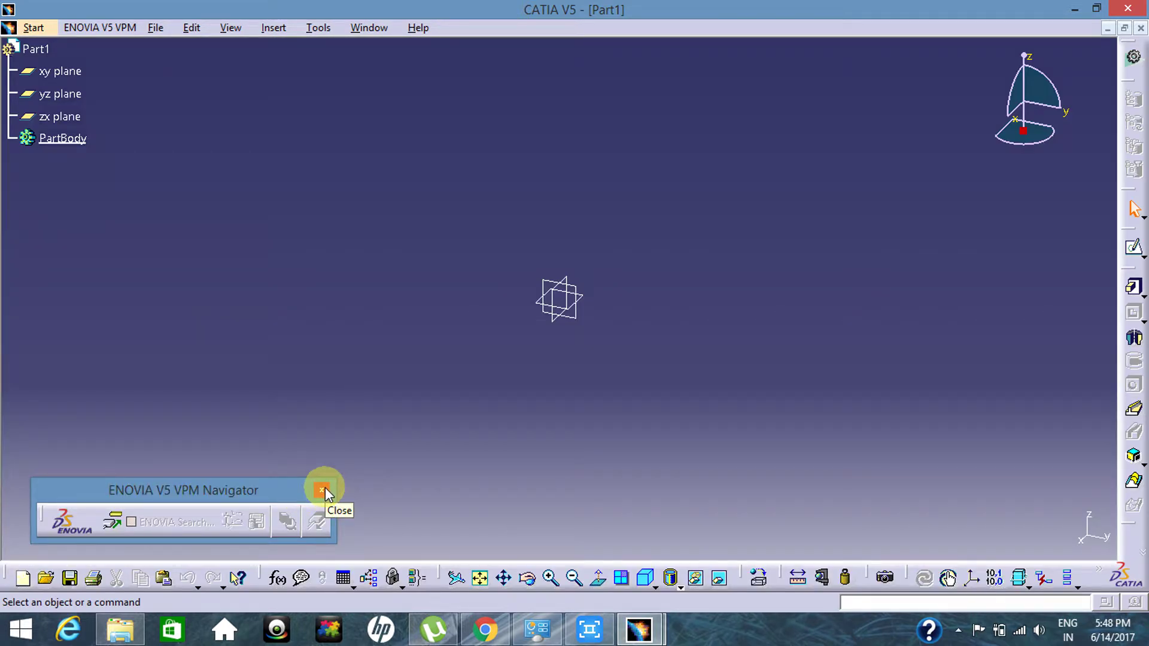
left_click(321, 490)
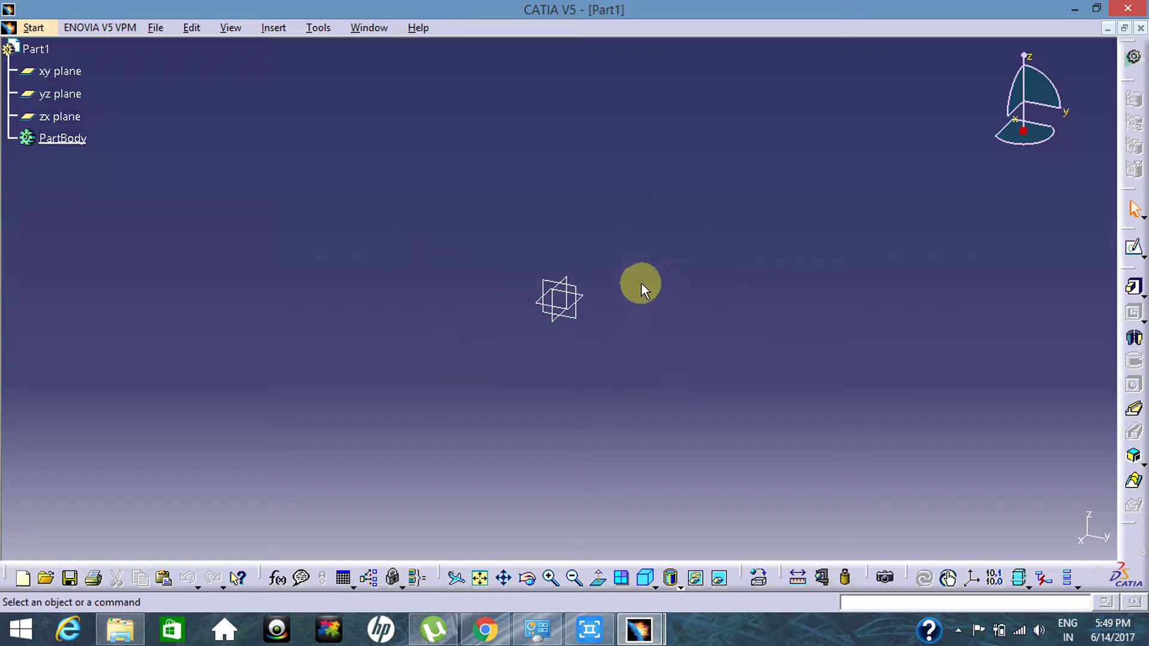
Open a new sketch on the xy plane.
left_click(585, 315)
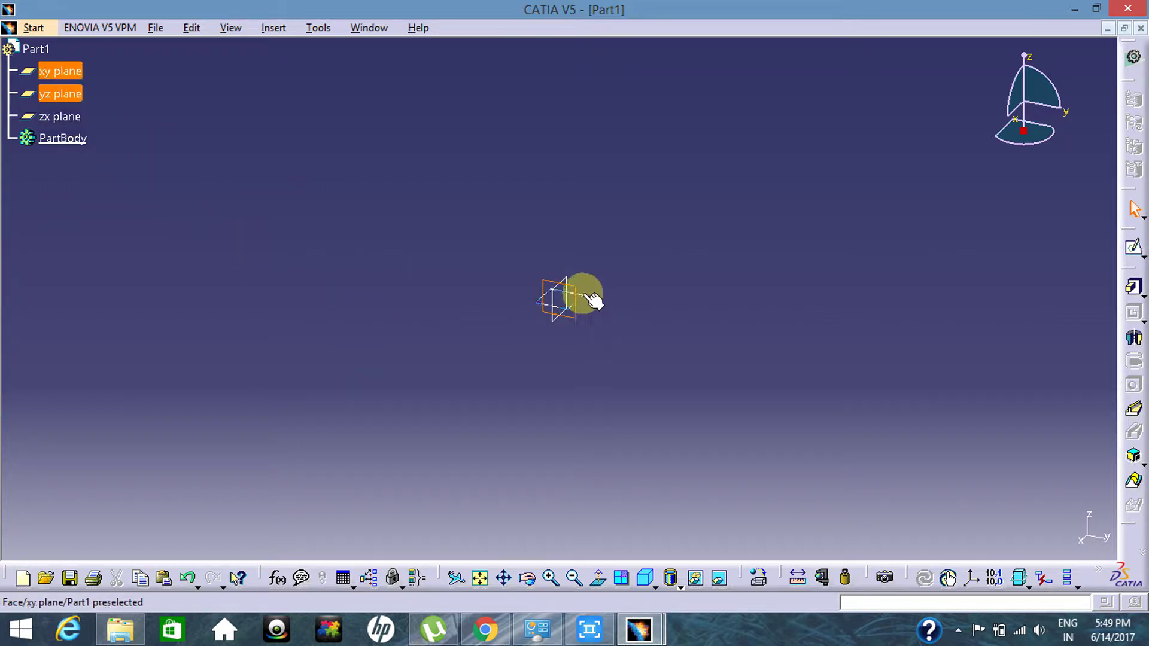
left_click(586, 295)
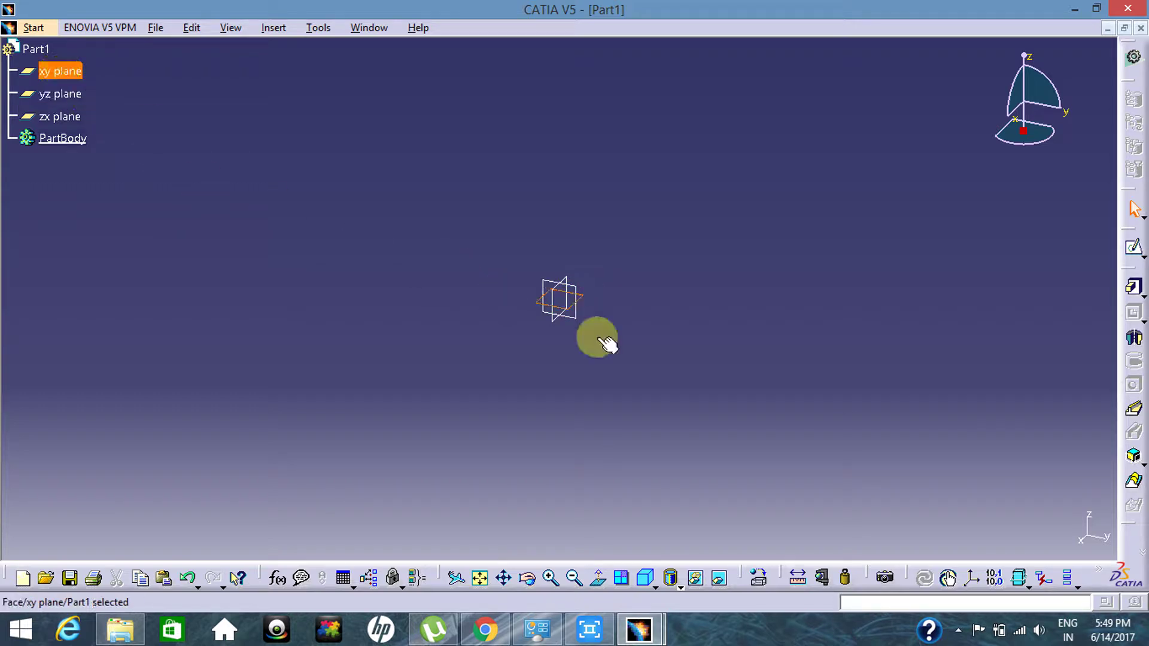
left_click(600, 375)
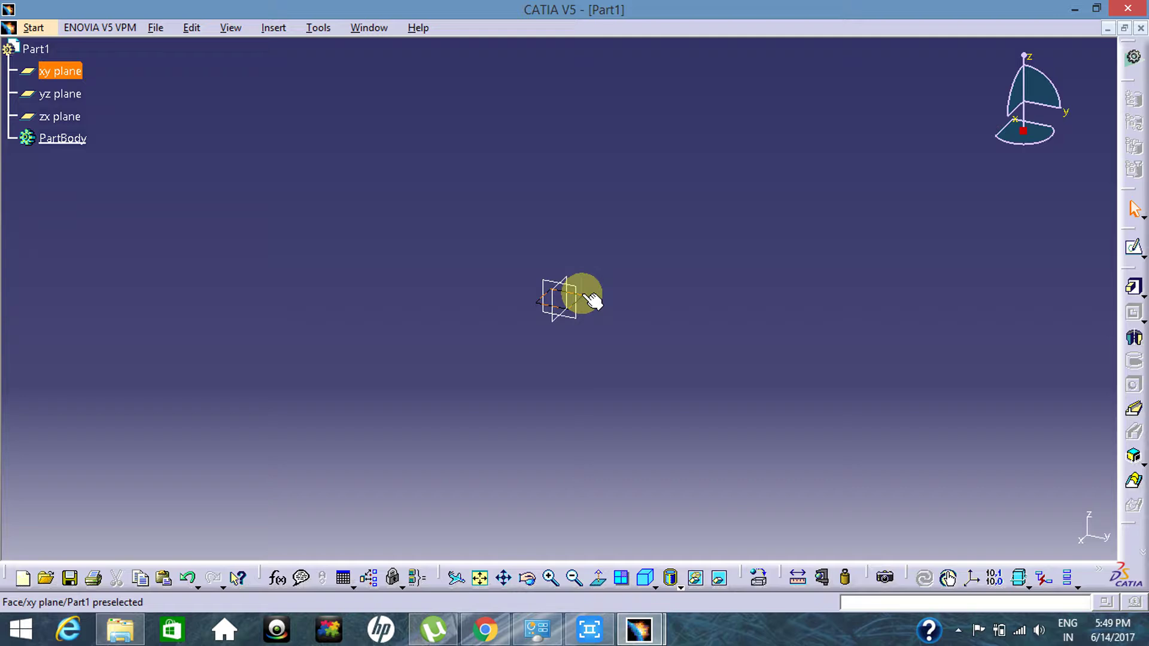
left_click(586, 294)
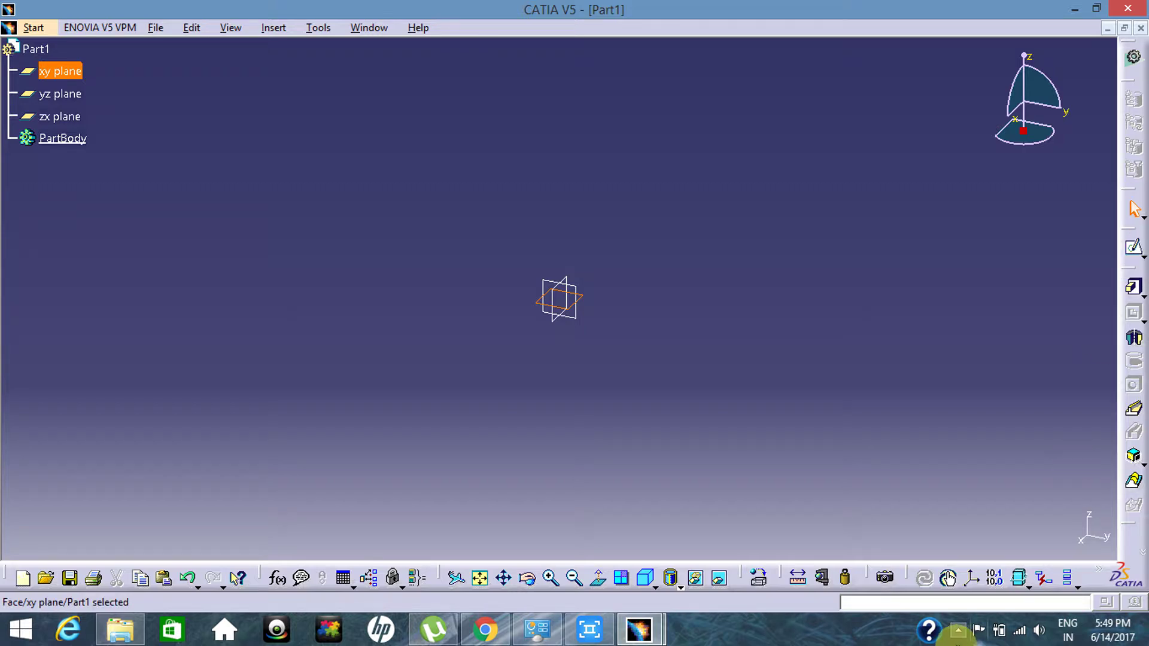
left_click(958, 631)
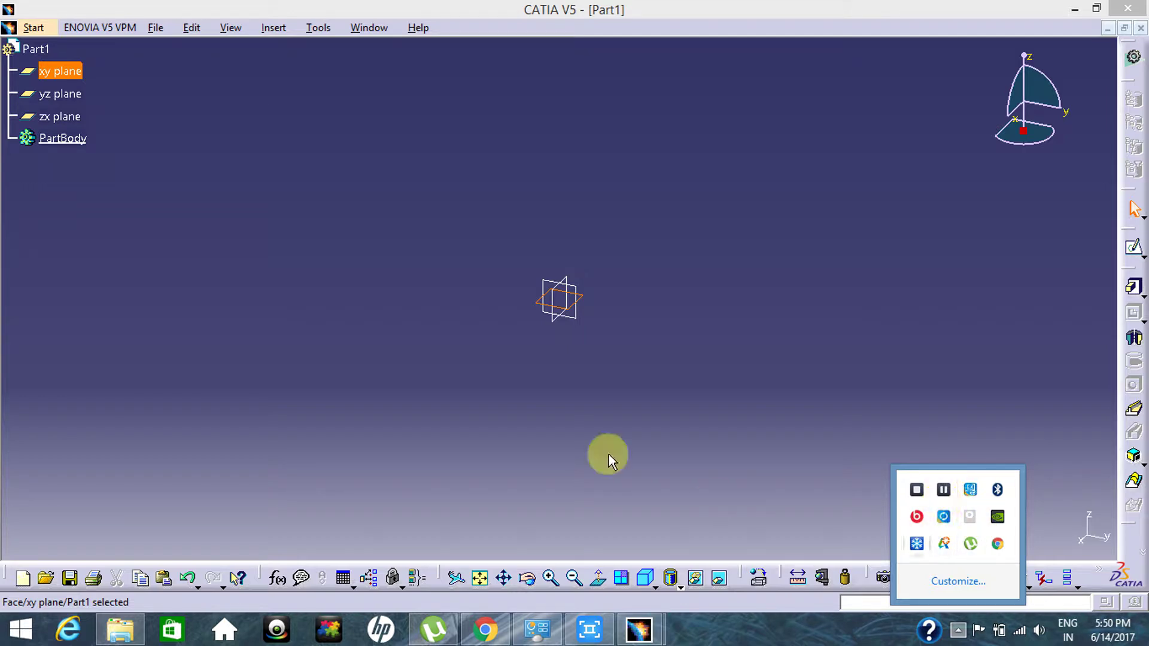
left_click(1132, 253)
left_click(1129, 250)
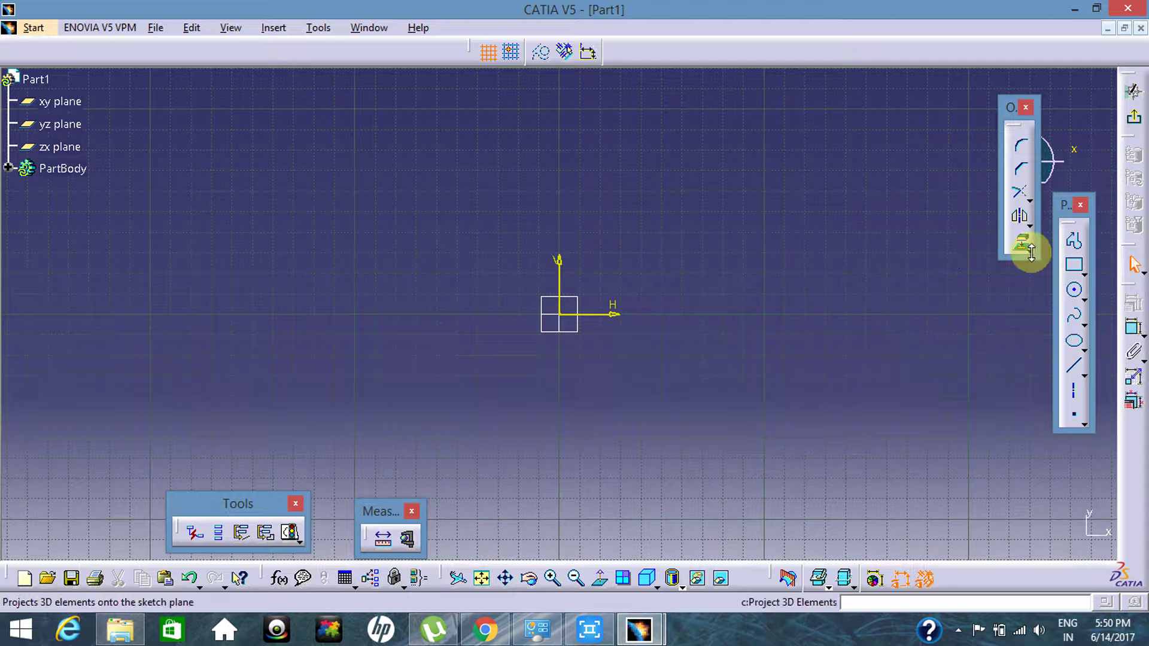
Arrange the Profile, Operation and Sketch tools toolbars around the sketch area and turn on geometrical and dimensional constraints.
mouse_move(1067, 220)
left_mouse_down()
mouse_move(1018, 257)
mouse_move(881, 150)
mouse_move(887, 197)
left_mouse_up()
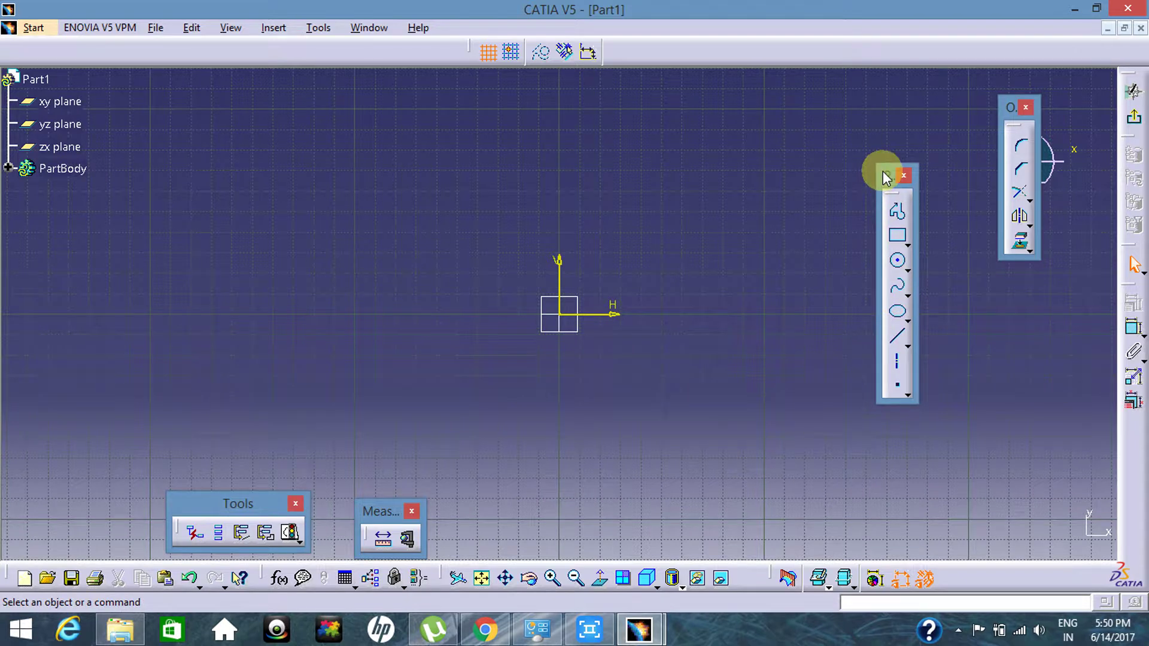
mouse_move(884, 176)
left_mouse_down()
mouse_move(929, 224)
mouse_move(1032, 270)
mouse_move(1065, 261)
left_mouse_up()
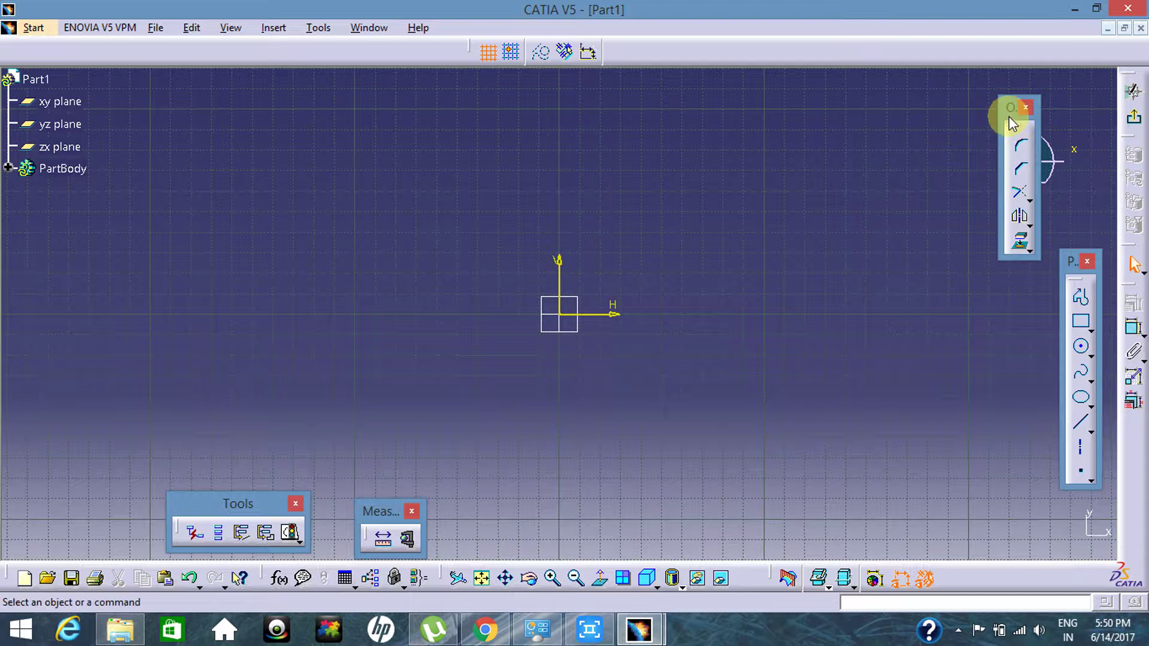
left_click_drag(1001, 109, 1003, 115)
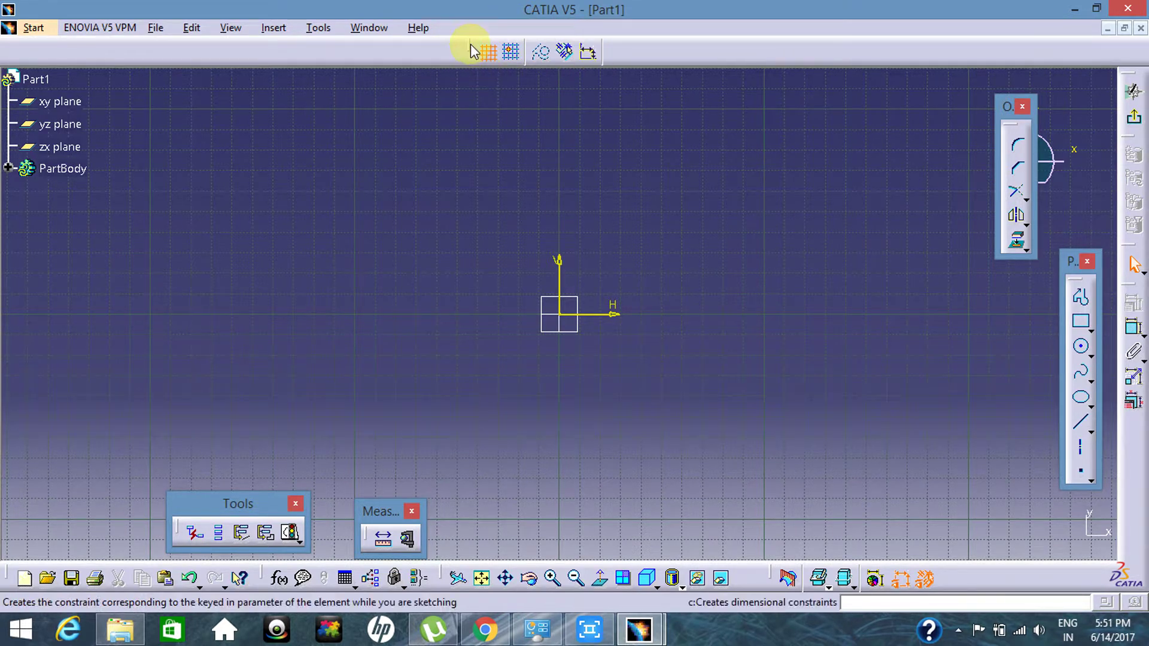
mouse_move(474, 50)
left_mouse_down()
mouse_move(462, 94)
mouse_move(471, 111)
left_mouse_up()
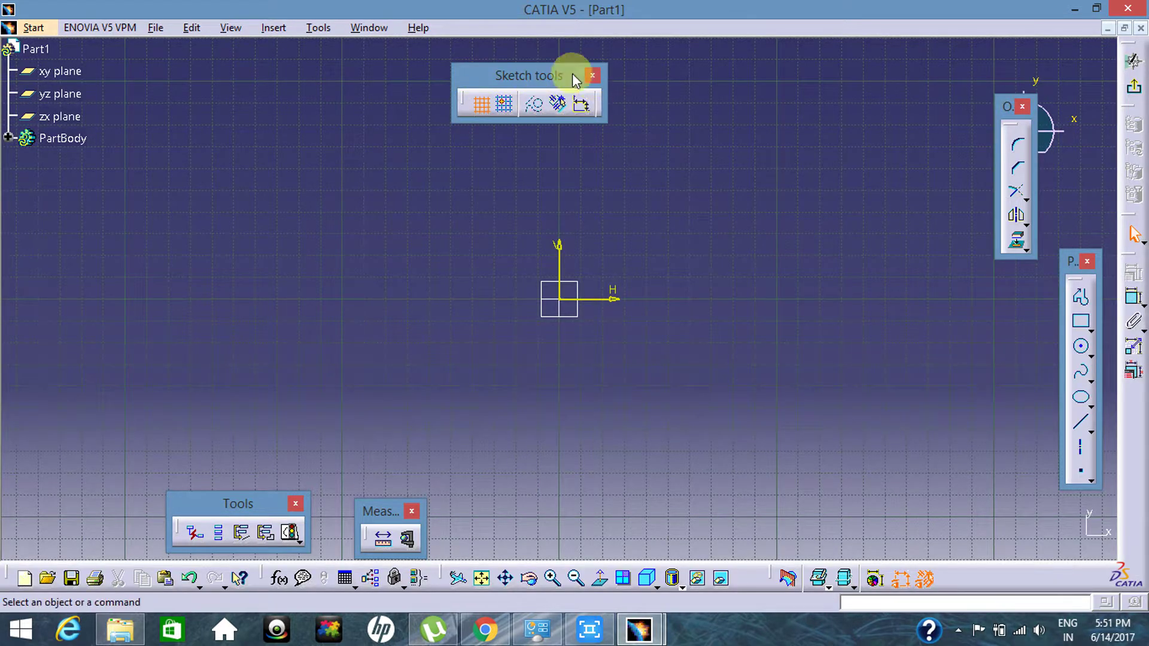
left_click_drag(522, 76, 560, 25)
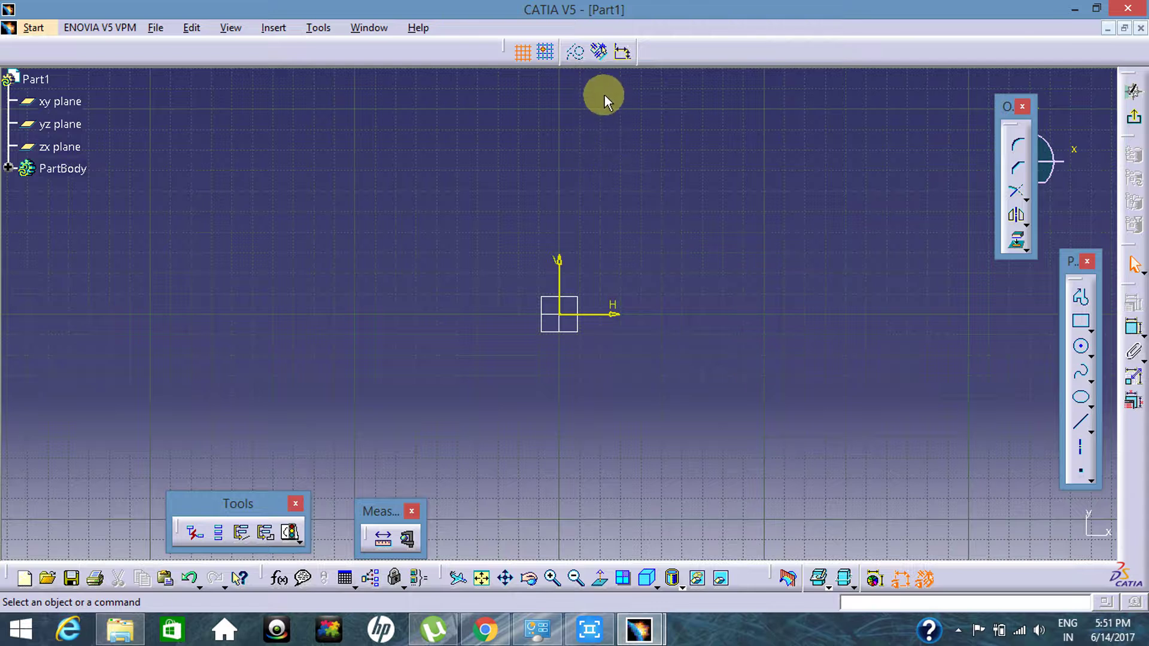
left_click(599, 52)
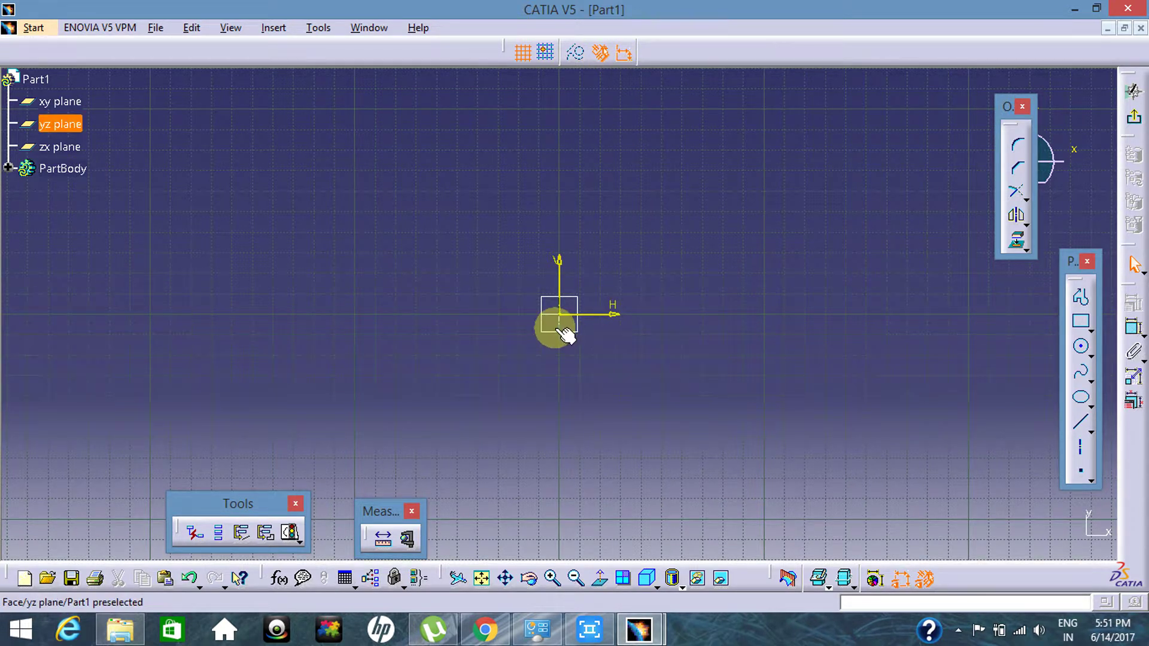
Draw a Profile of connected straight lines from the sketch origin, rising first, zigzagging outward along +H, then returning below the H axis.
middle_click_drag(476, 285, 507, 286)
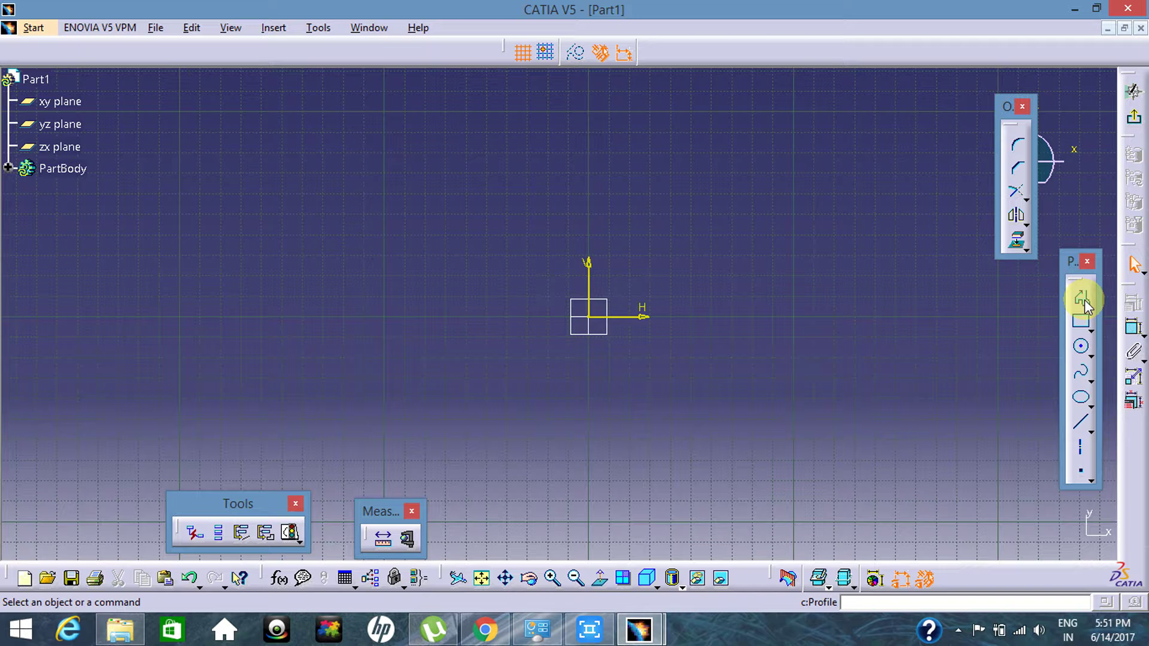
left_click(1083, 298)
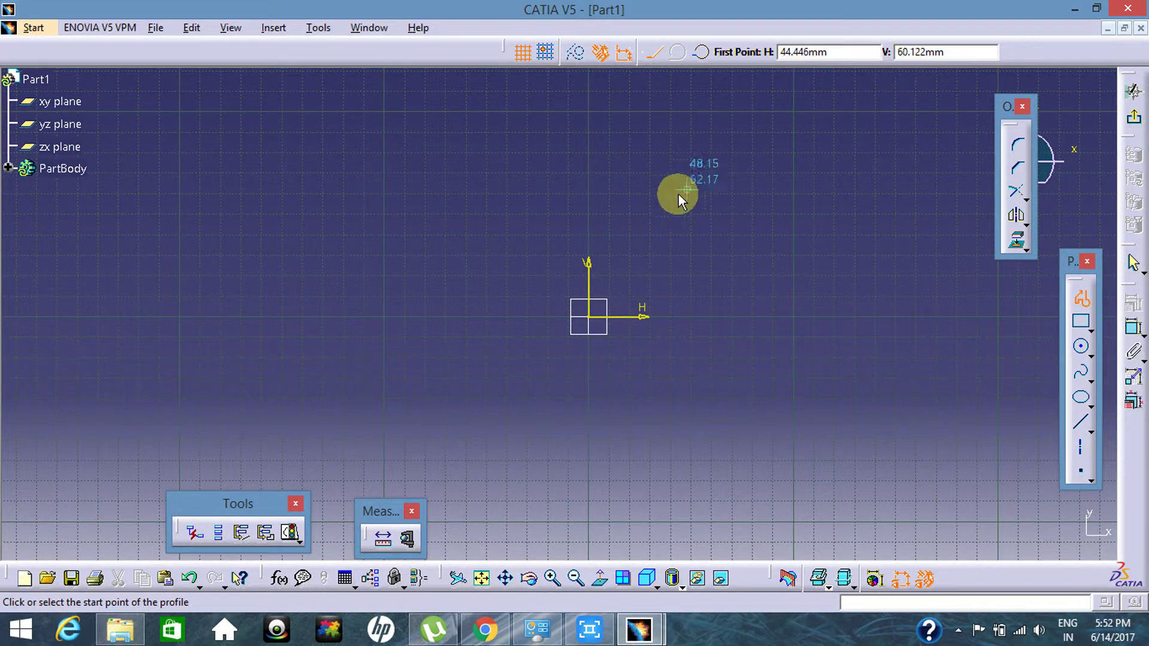
mouse_move(602, 268)
middle_mouse_down()
mouse_move(505, 264)
mouse_move(526, 294)
middle_mouse_up()
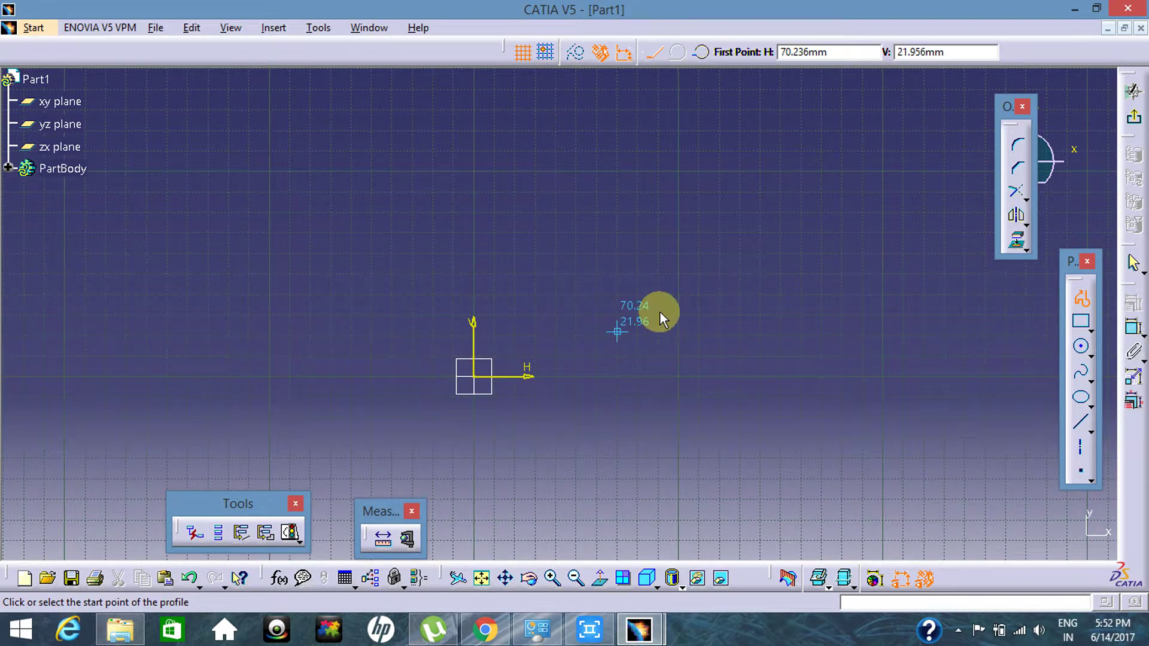
left_click(487, 380)
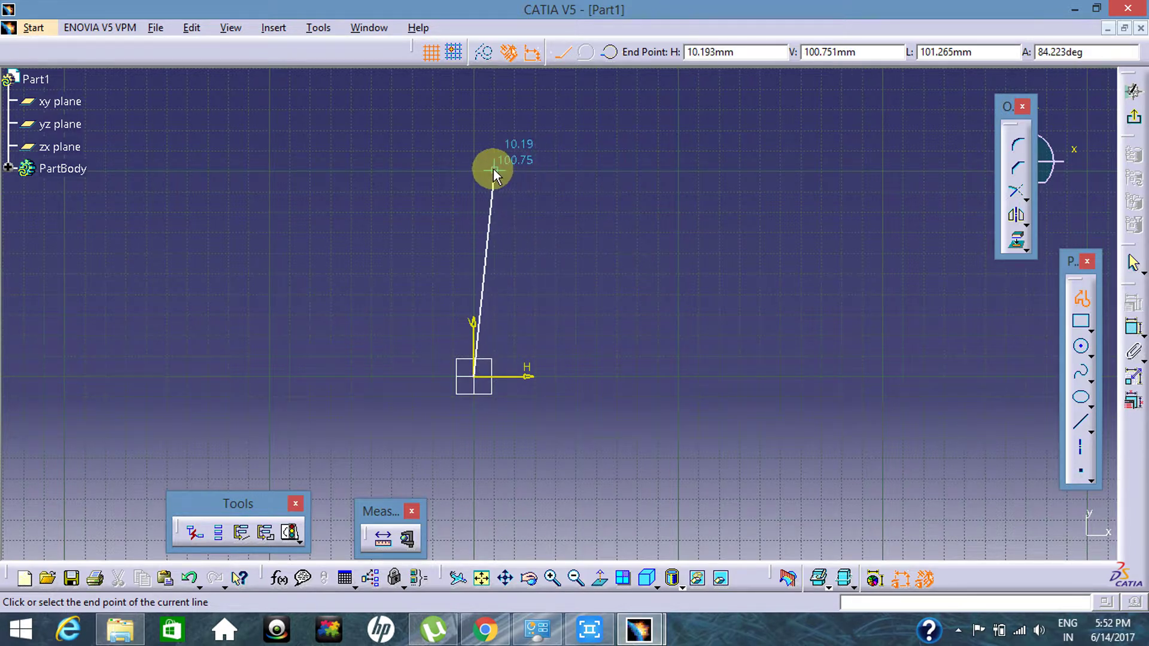
left_click(571, 186)
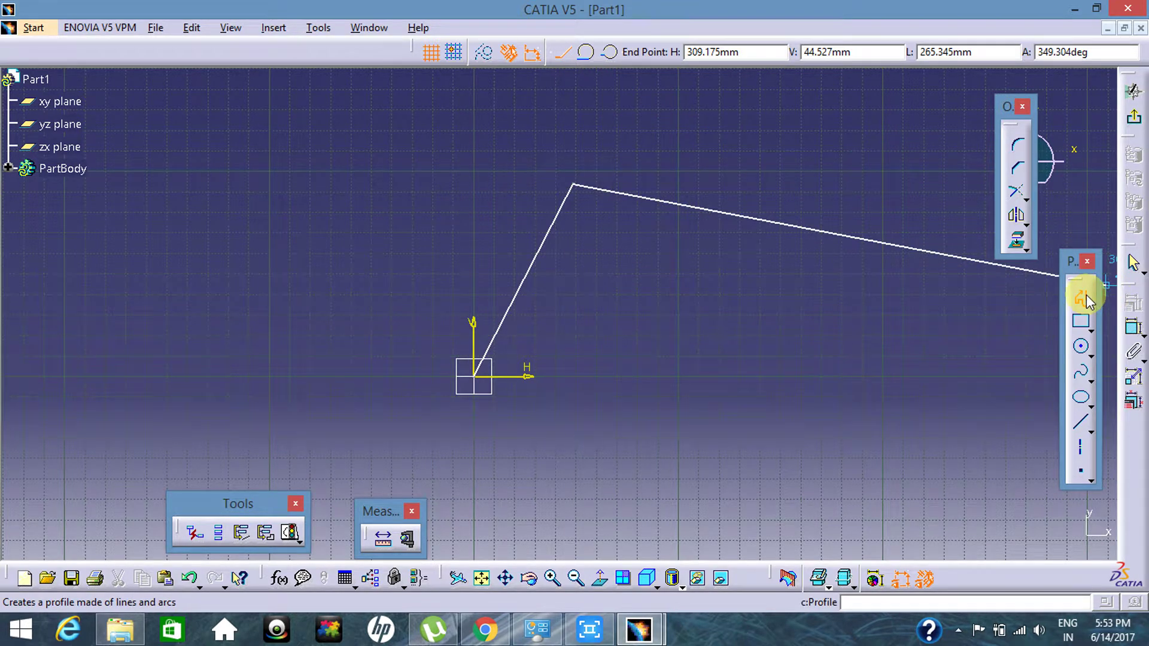
left_click(627, 199)
left_click(706, 190)
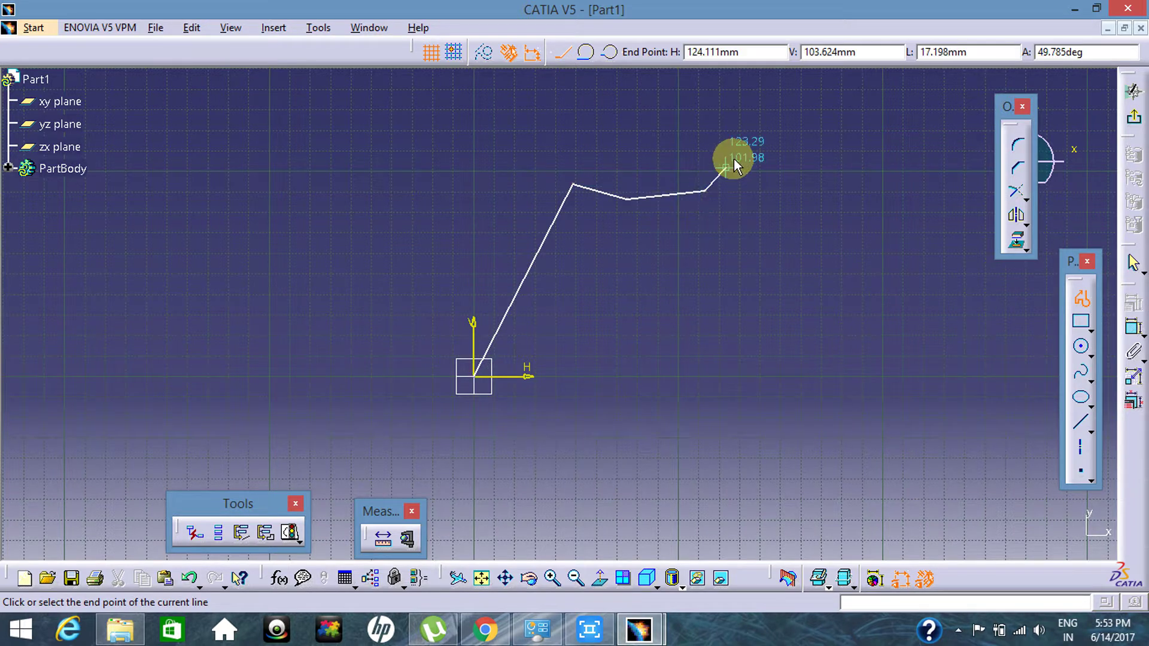
left_click(766, 135)
left_click(804, 221)
left_click(889, 199)
left_click(889, 271)
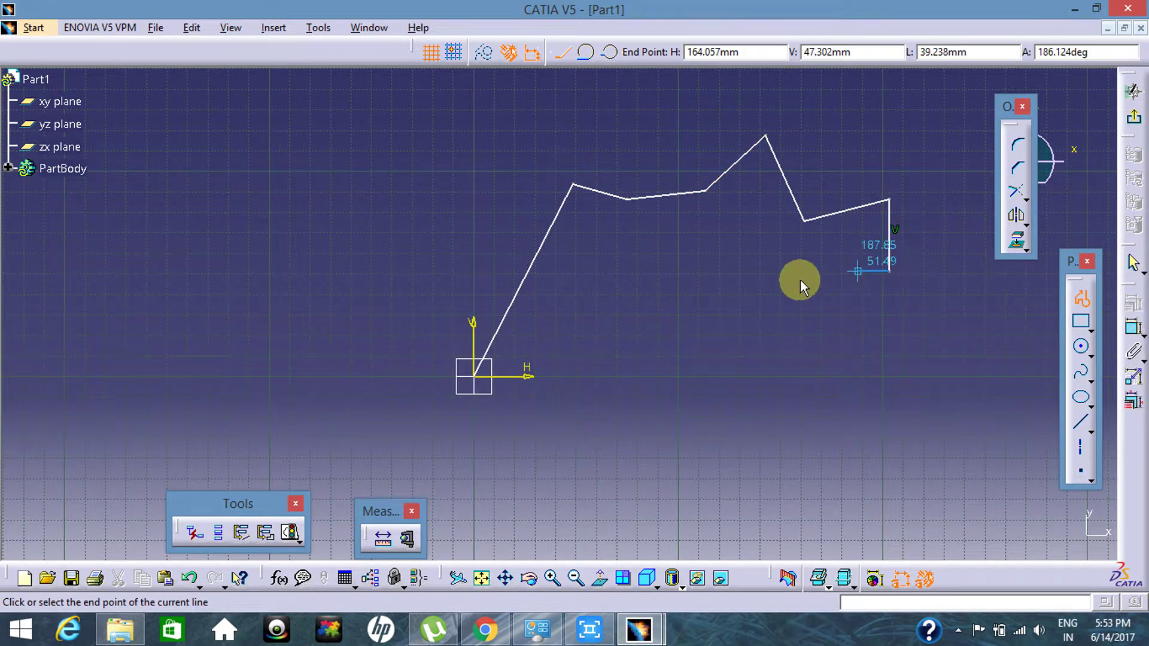
left_click(804, 280)
left_click(811, 346)
left_click(685, 375)
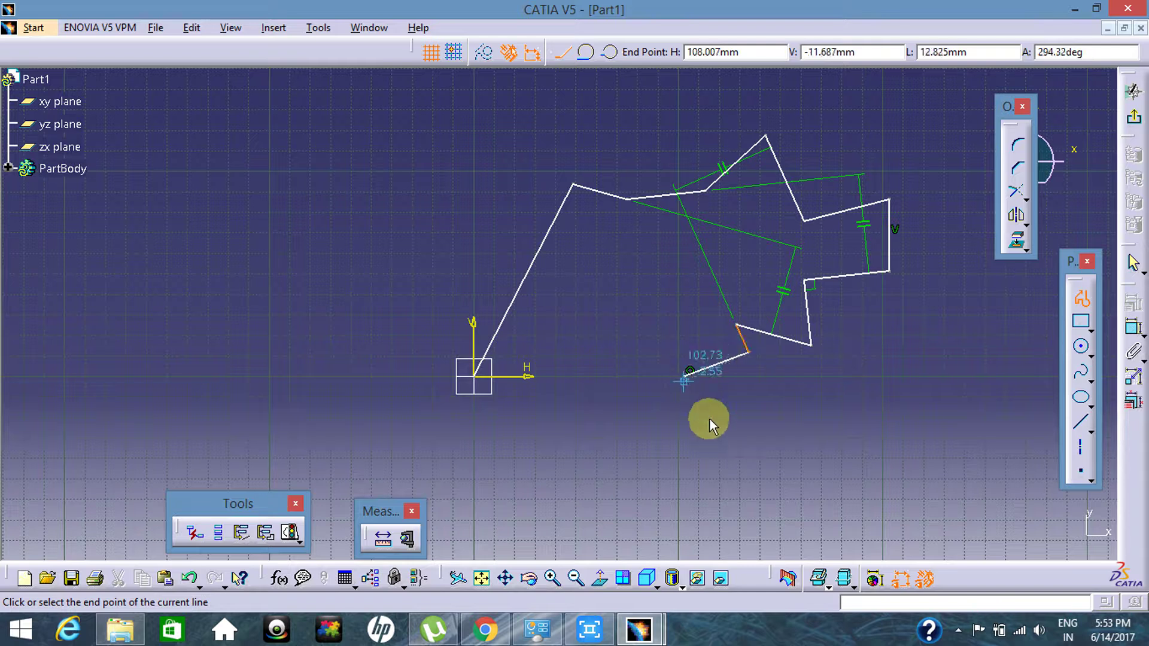
left_click(709, 420)
left_click(653, 435)
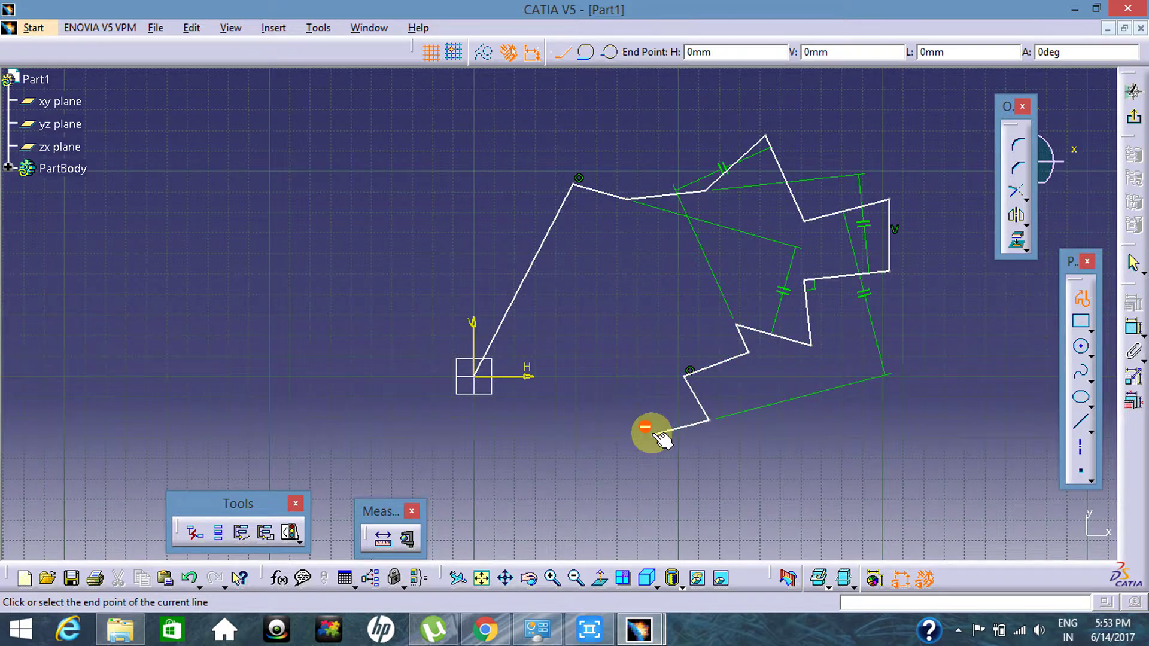
left_click(580, 466)
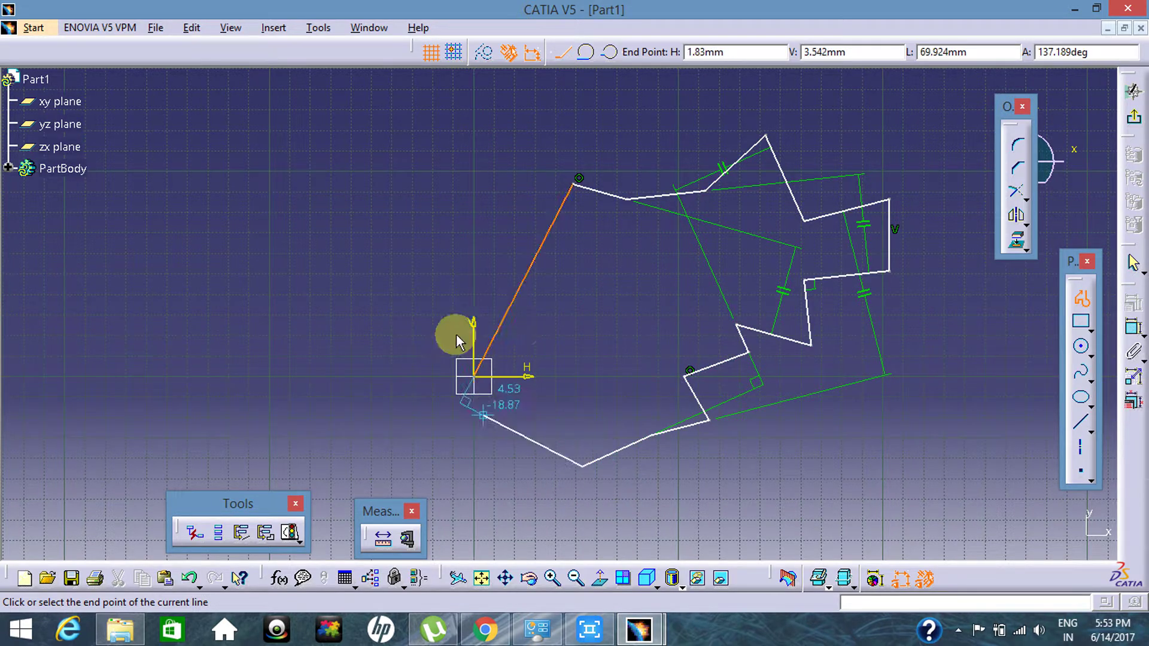
Continue the profile below the origin with a tangent arc of about 112 mm radius, followed by a straight line rising toward negative H.
left_click(584, 56)
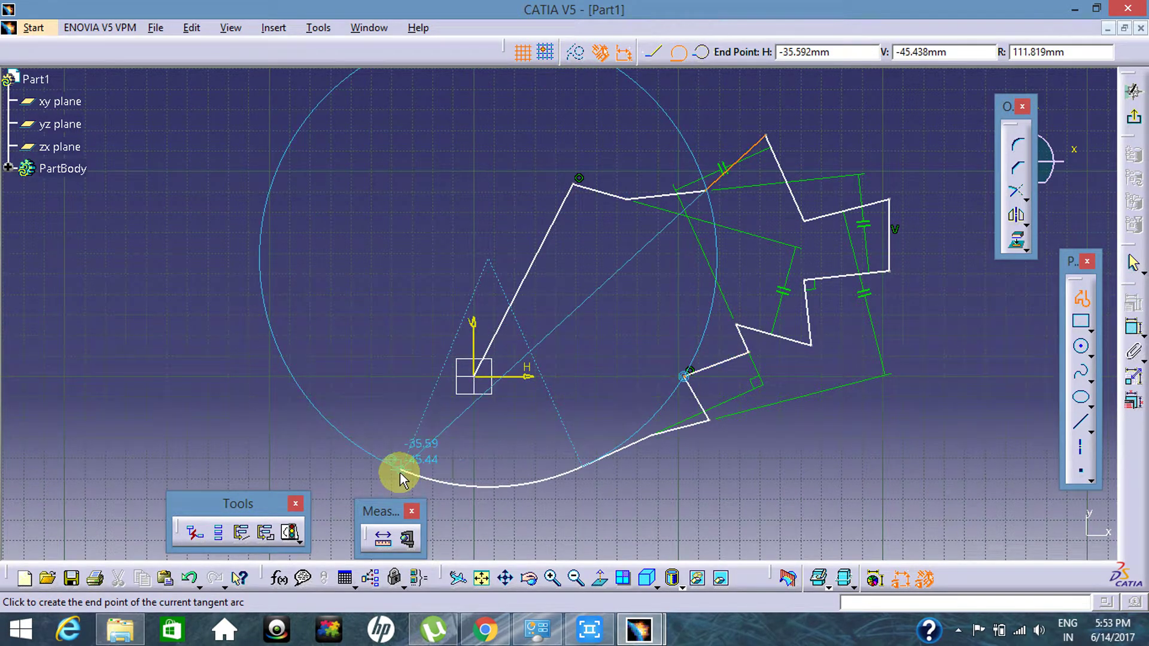
left_click(401, 470)
left_click(277, 341)
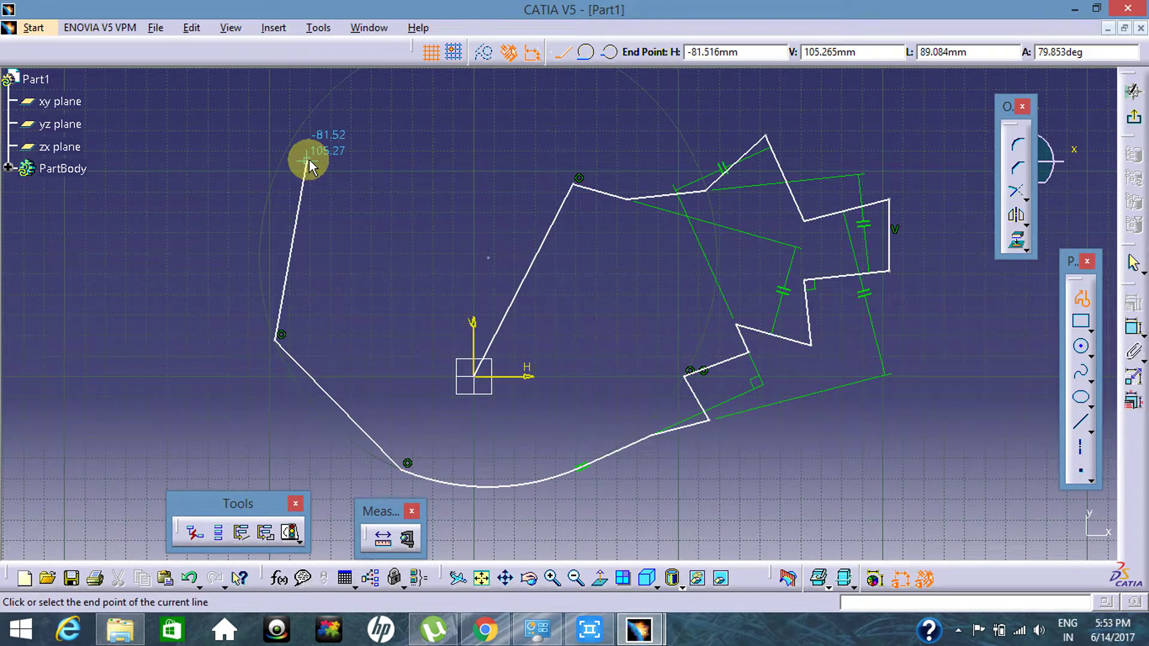
Extend the profile upward from the last line with two successive tangent arcs that form an S-shaped curve.
left_click(588, 54)
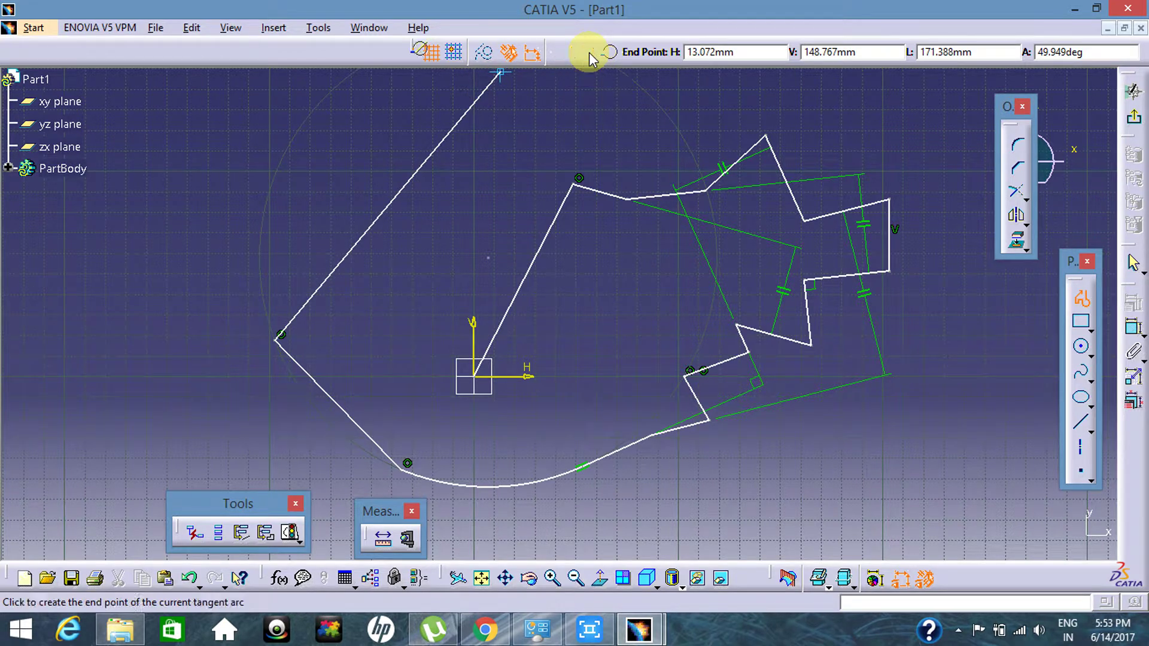
left_click(322, 167)
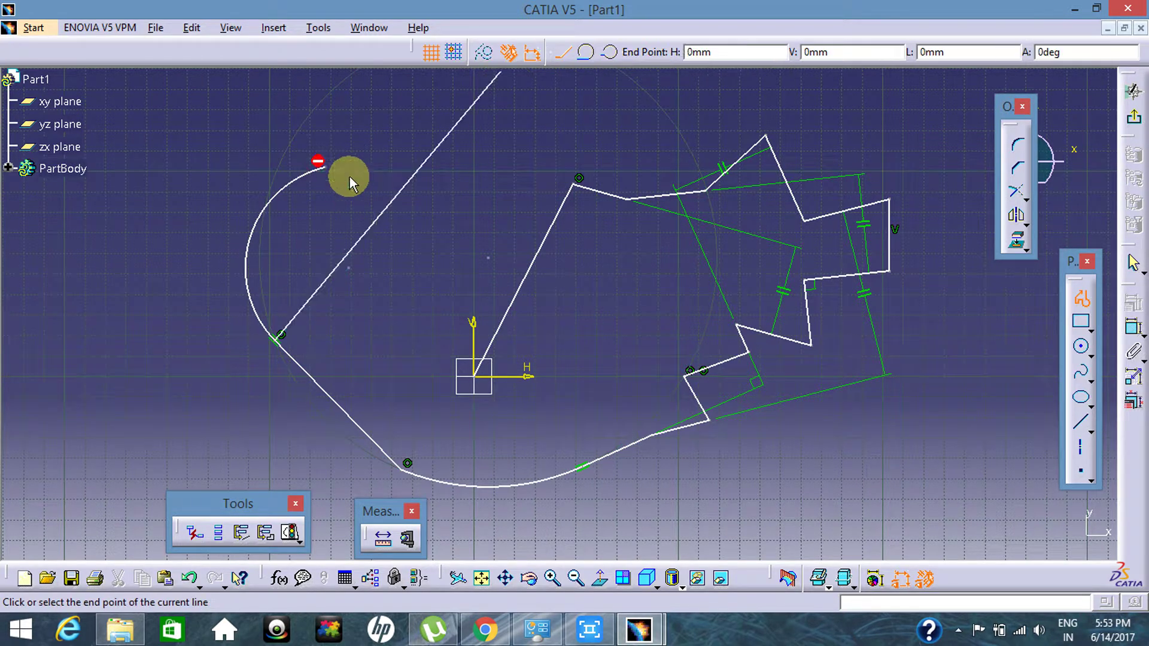
left_click(587, 53)
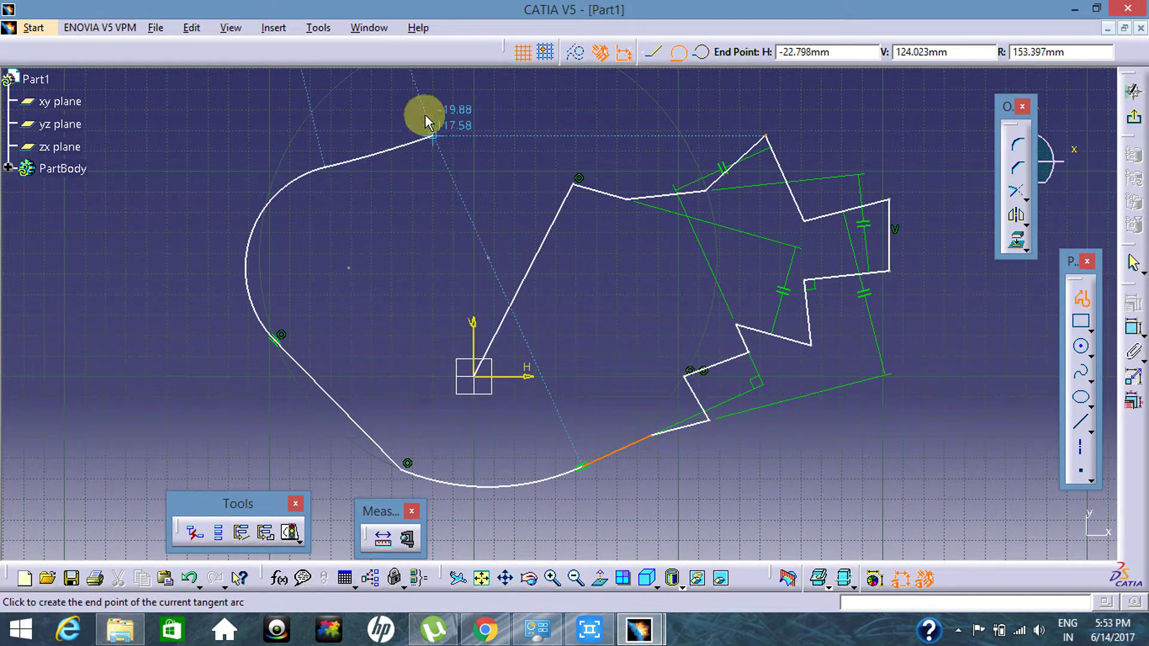
left_click(390, 97)
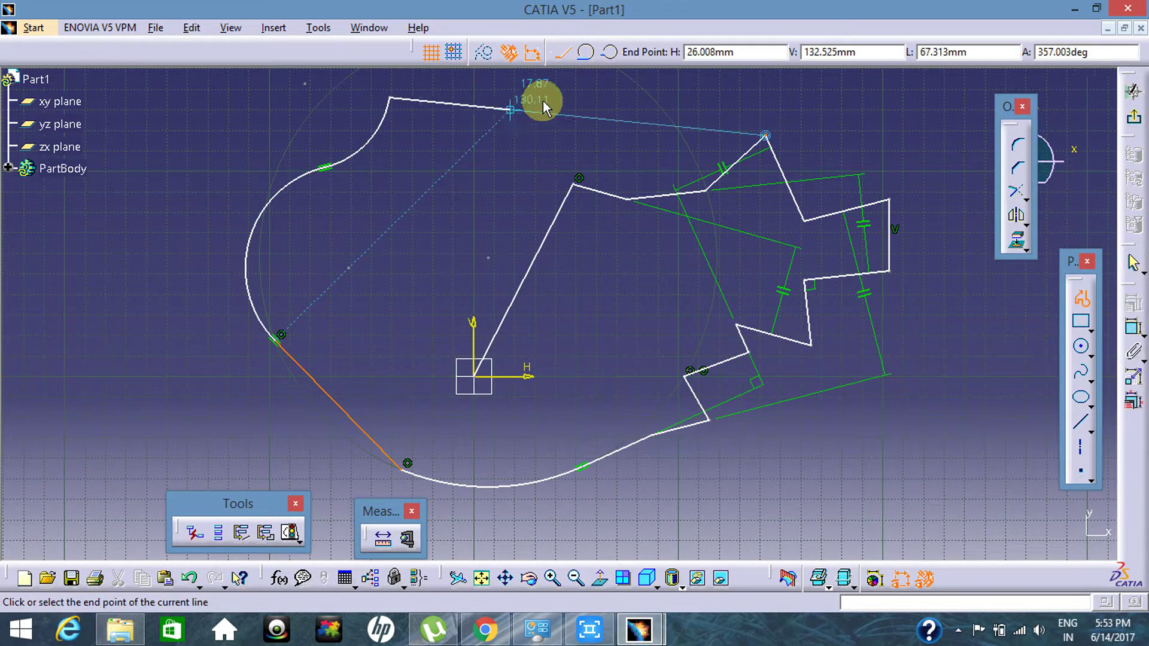
Add a three-point arc bulging upward from the S-curve to the upper end of the first line, and finish the profile.
middle_click_drag(485, 171, 524, 236)
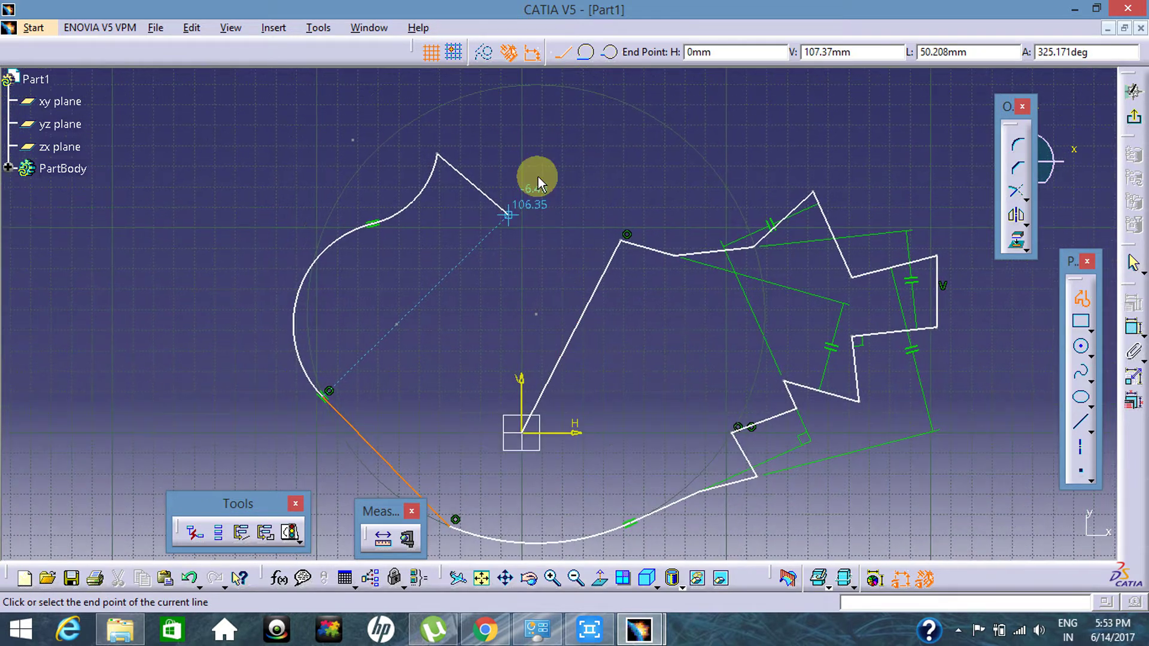
left_click(611, 54)
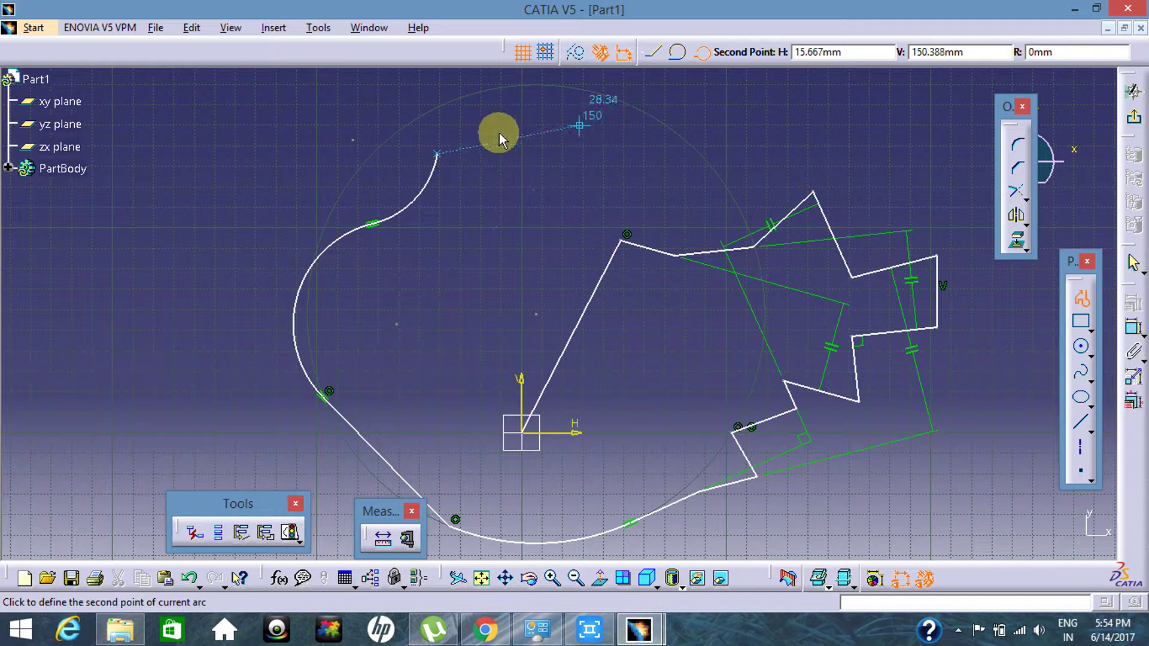
left_click(558, 125)
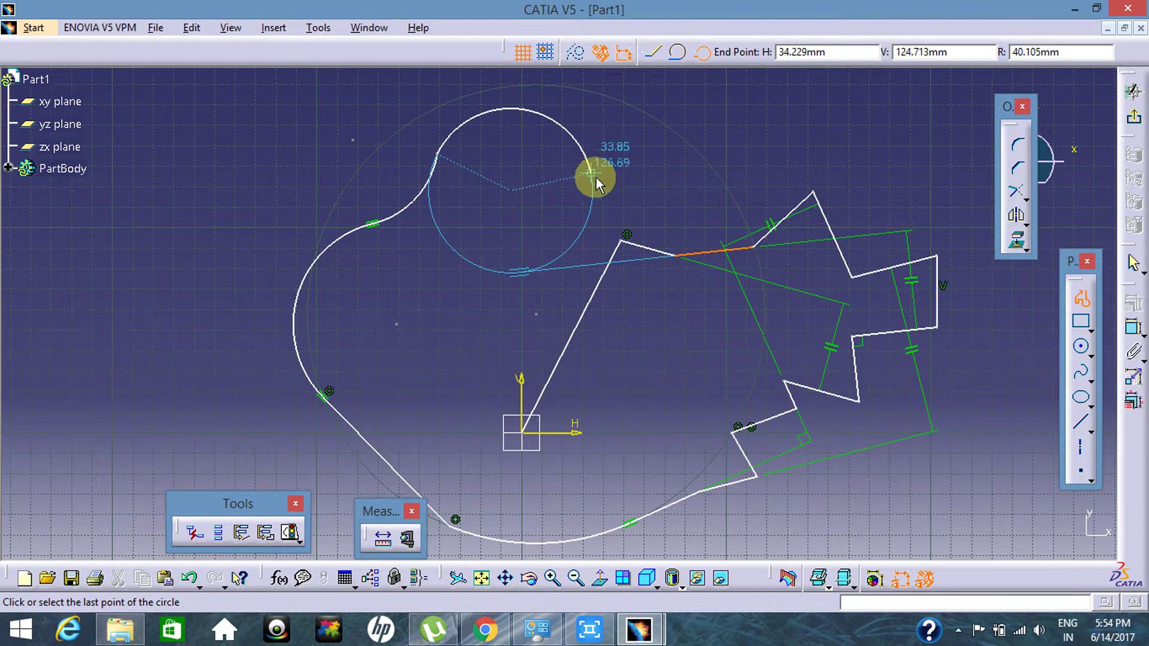
left_click(624, 235)
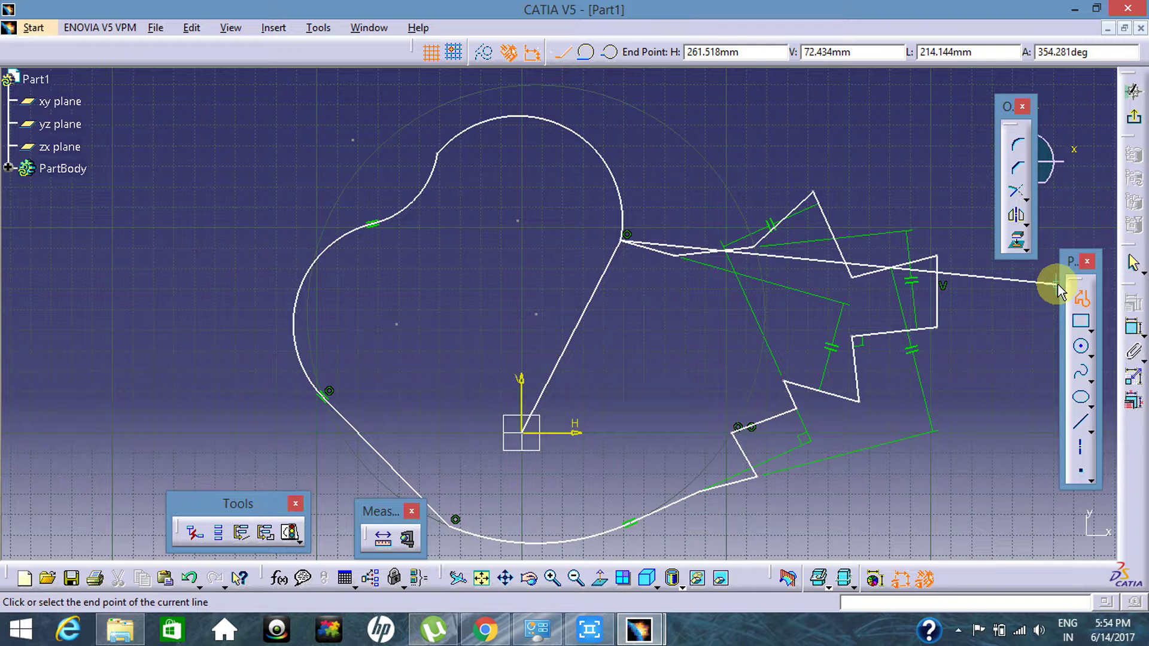
key("Escape")
key("ctrl+a")
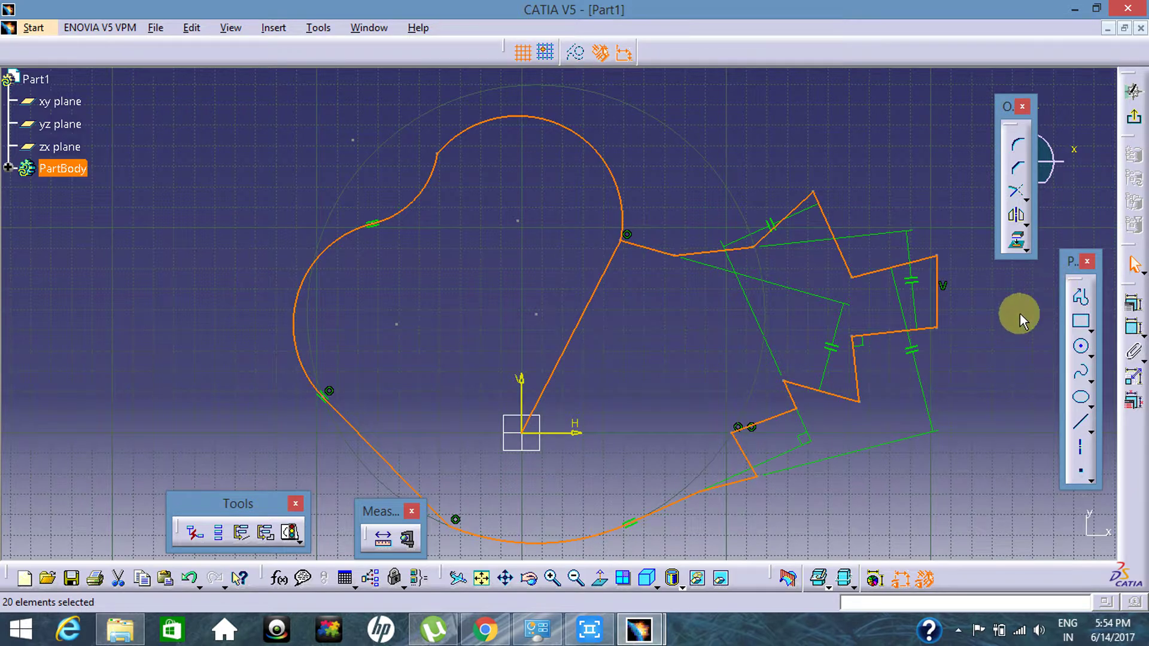
Examine the finished profile of lines and arcs together with its geometrical constraints.
middle_click_drag(935, 357, 891, 312)
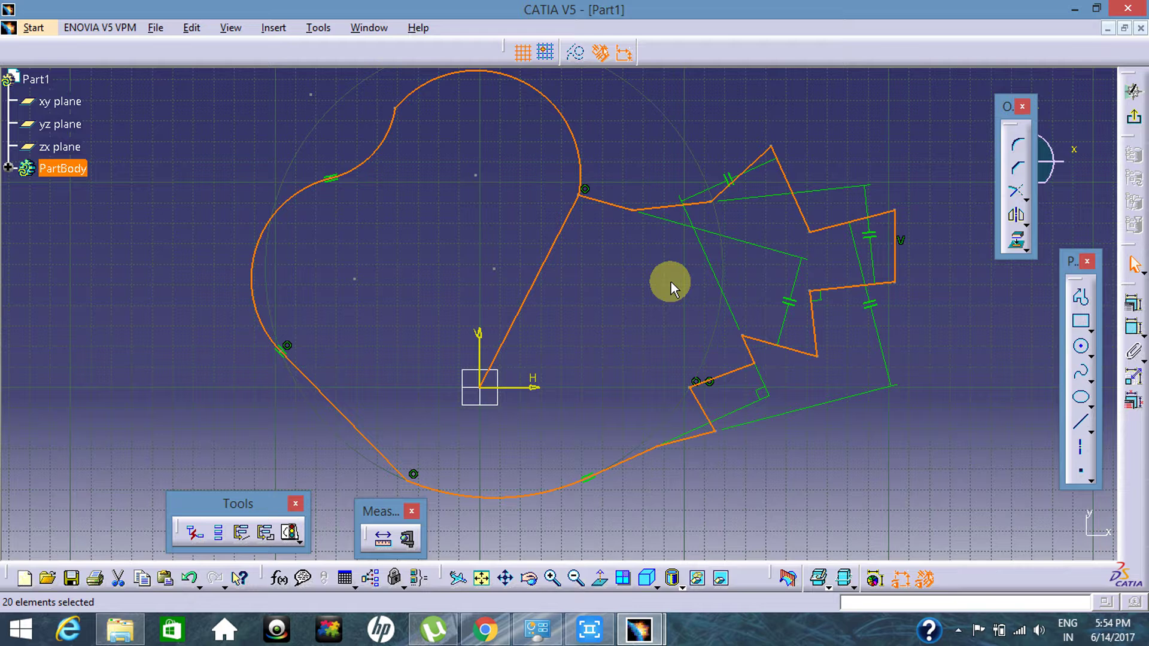
mouse_move(781, 326)
middle_mouse_down()
mouse_move(774, 390)
mouse_move(778, 347)
middle_mouse_up()
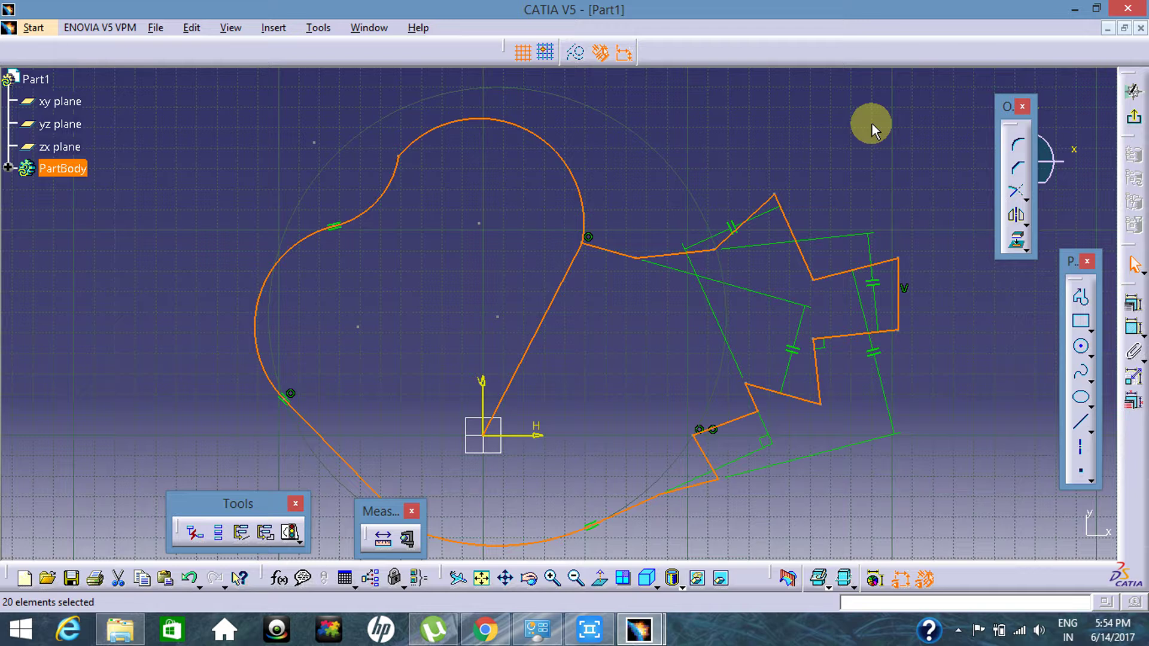
key("Escape")
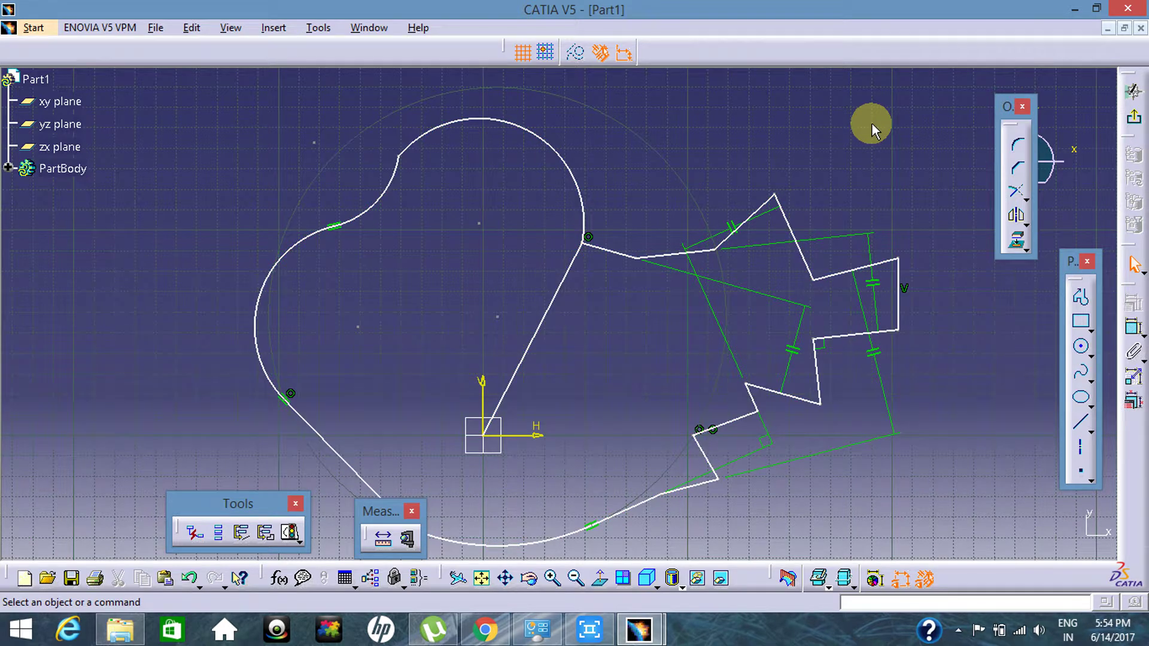
mouse_move(917, 205)
middle_mouse_down()
mouse_move(838, 200)
mouse_move(895, 256)
middle_mouse_up()
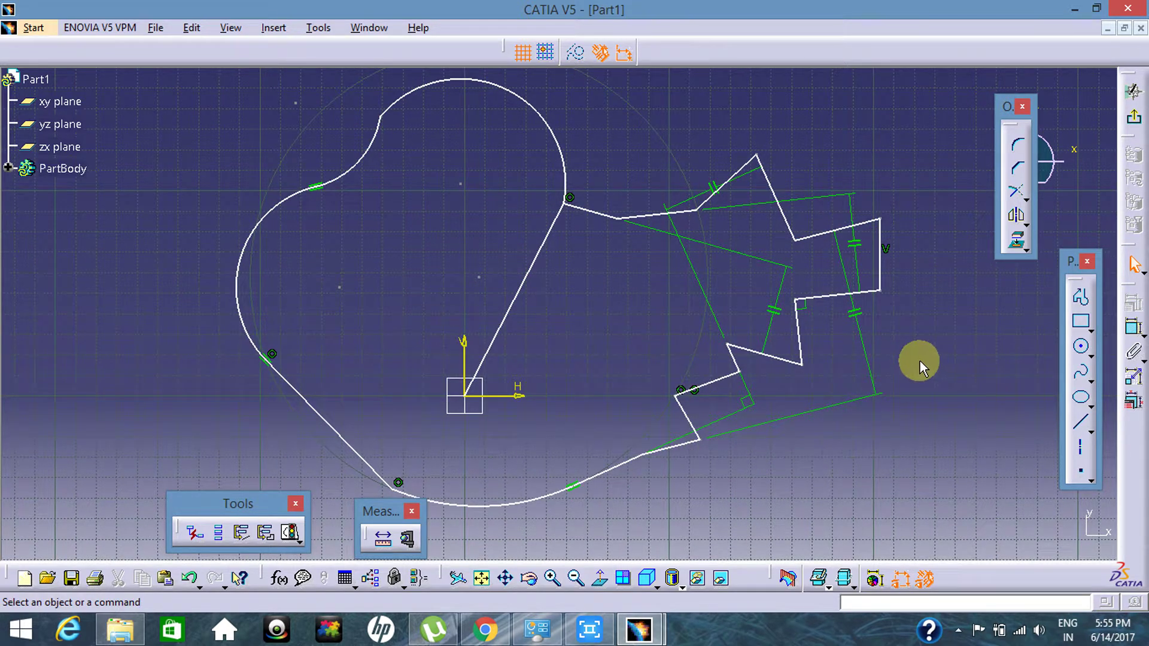
middle_click_drag(920, 361, 837, 358)
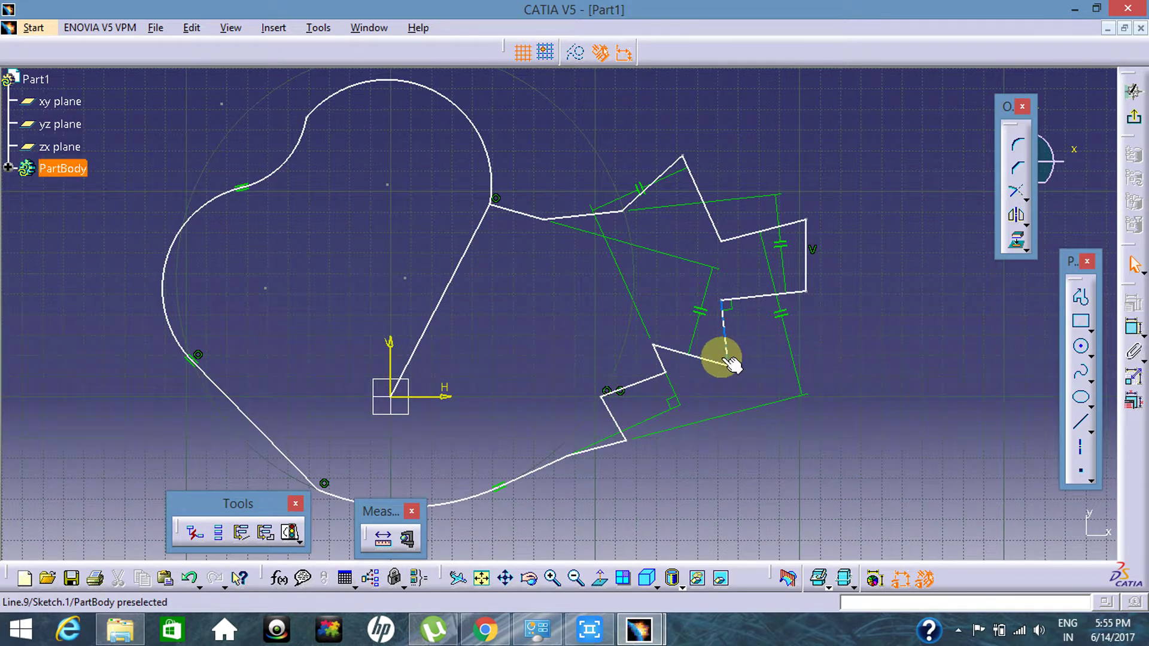
middle_click(723, 358)
middle_click(721, 357)
mouse_move(724, 359)
middle_mouse_down()
mouse_move(743, 418)
mouse_move(825, 394)
middle_mouse_up()
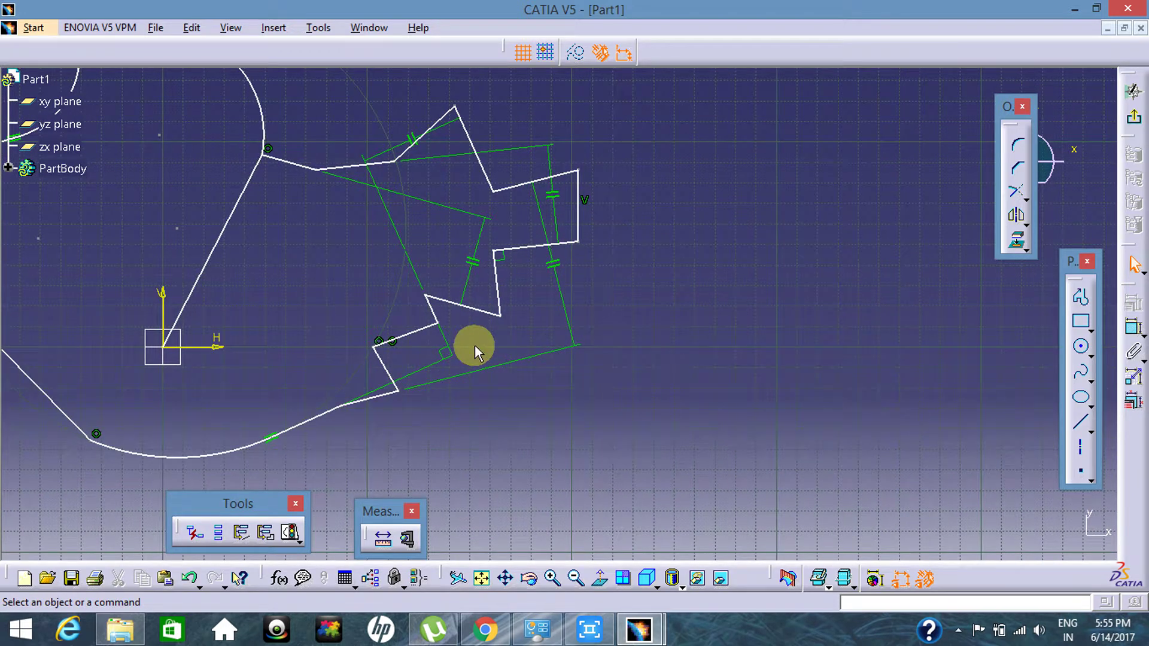
Delete the entire profile with all its constraints from the sketch.
mouse_move(475, 346)
middle_mouse_down()
mouse_move(713, 390)
mouse_move(735, 440)
middle_mouse_up()
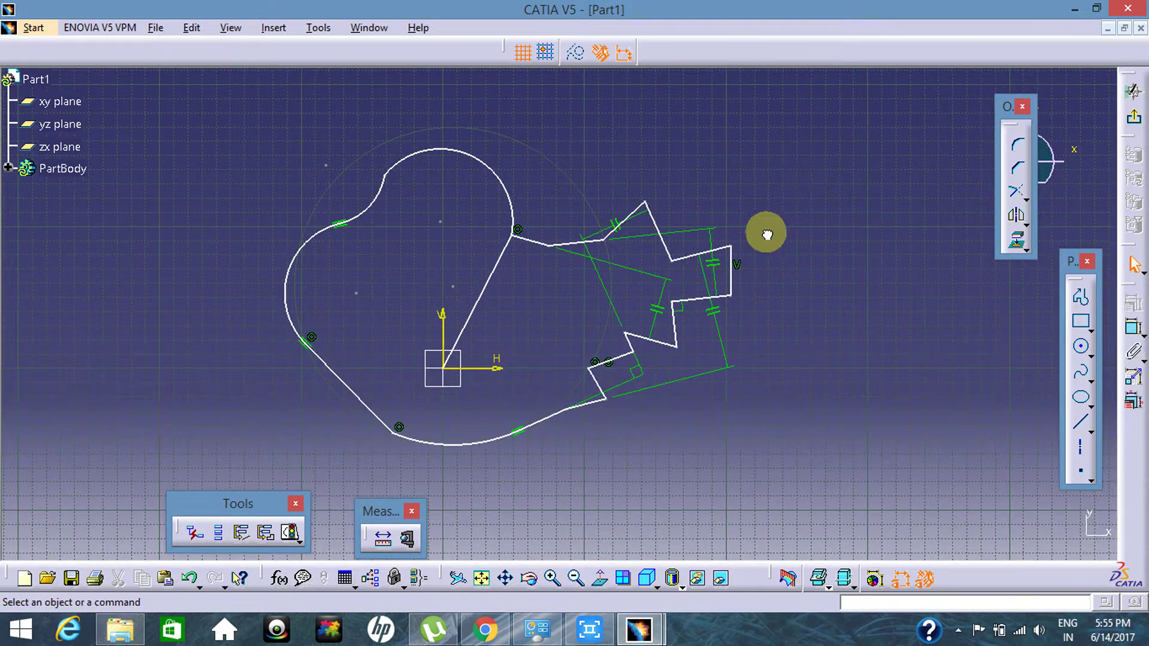
mouse_move(795, 136)
left_mouse_down()
mouse_move(742, 271)
mouse_move(245, 465)
left_mouse_up()
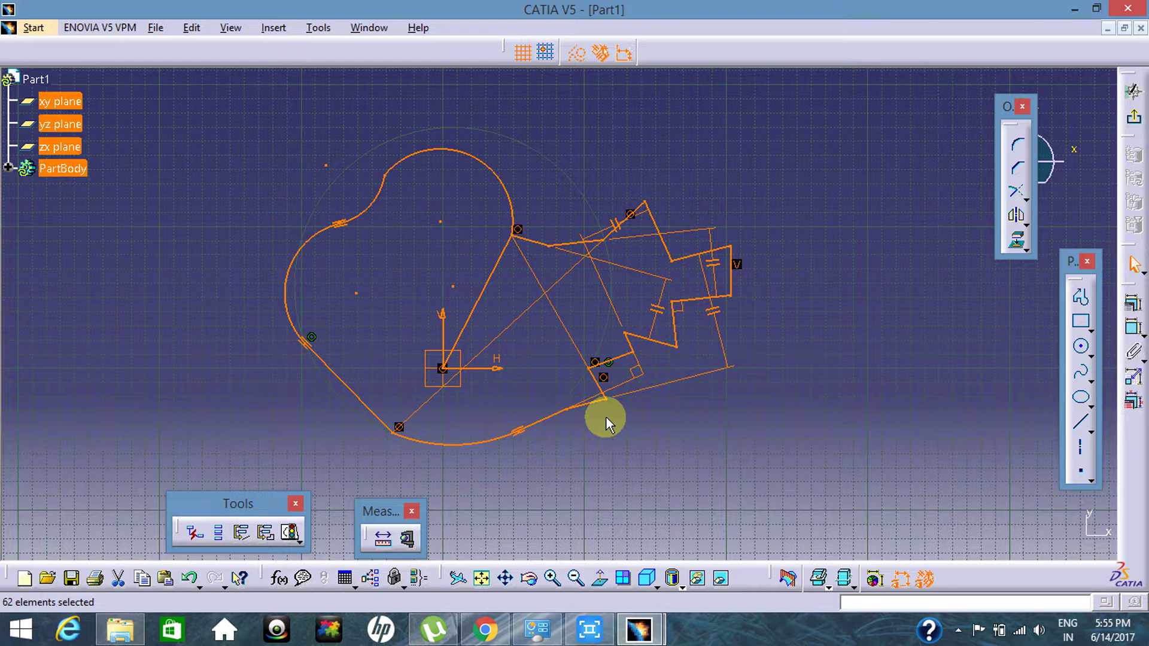
key("Delete")
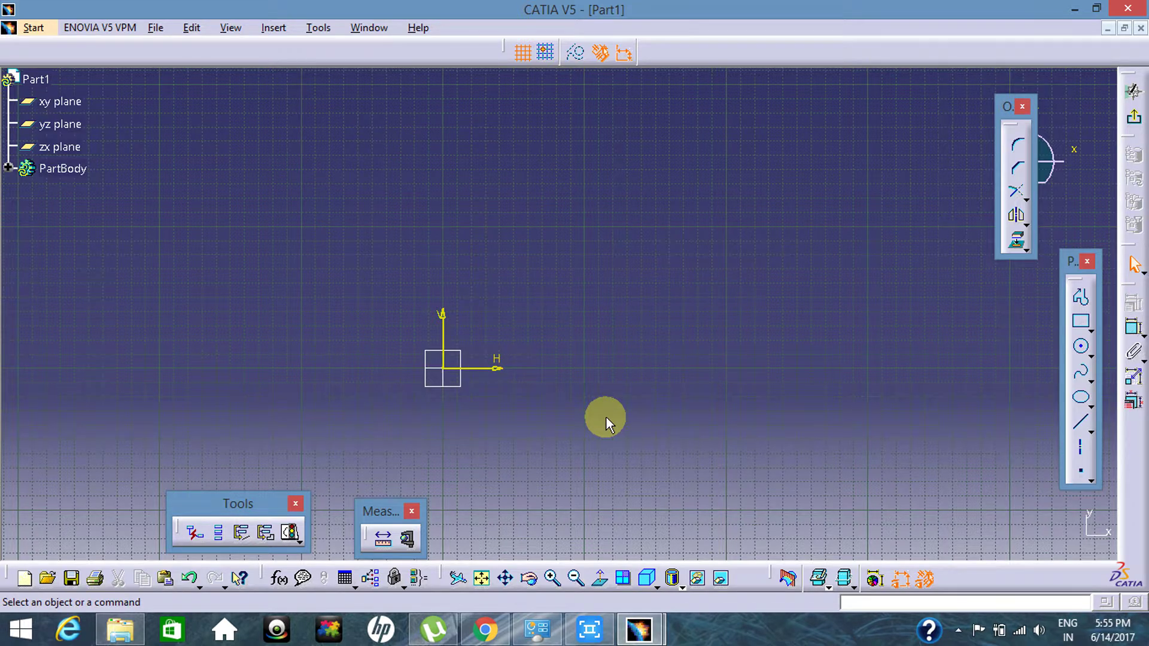
Draw a wide rectangle with its lower corner at the sketch origin, extending along positive H and V.
left_click(1082, 323)
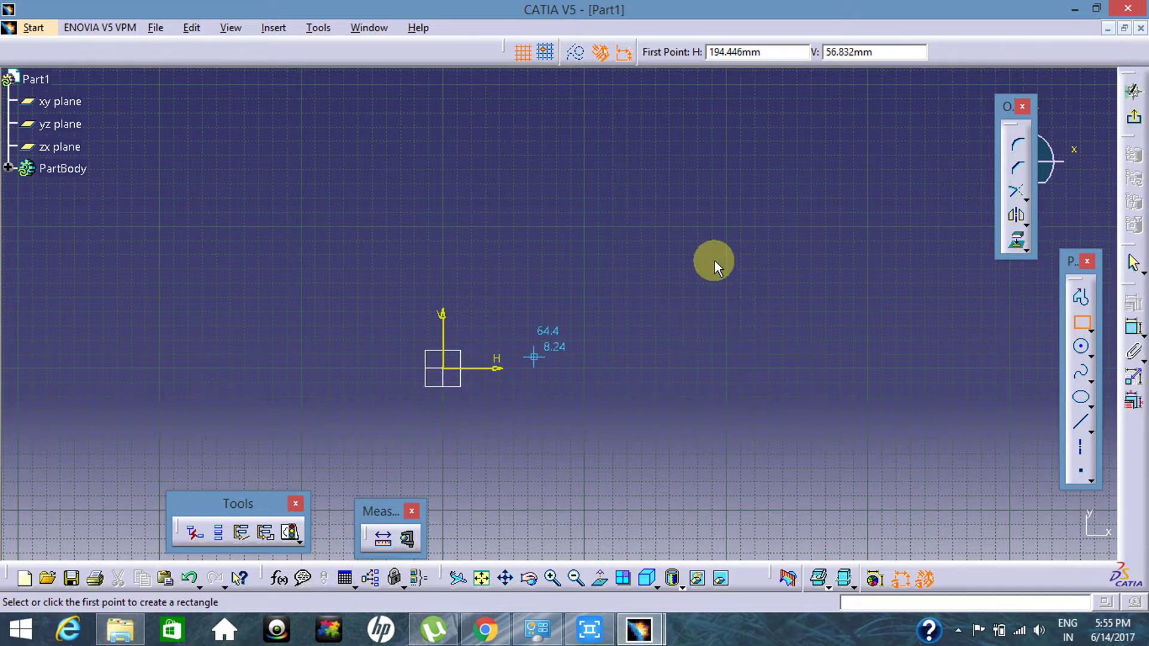
left_click(447, 370)
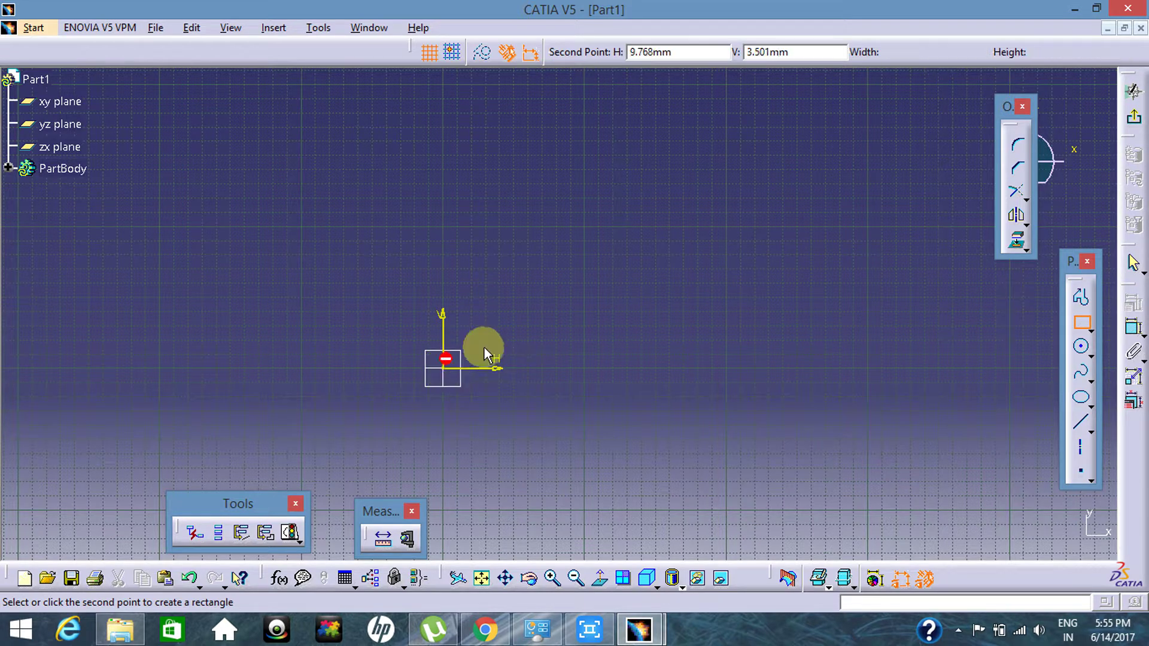
left_click(822, 200)
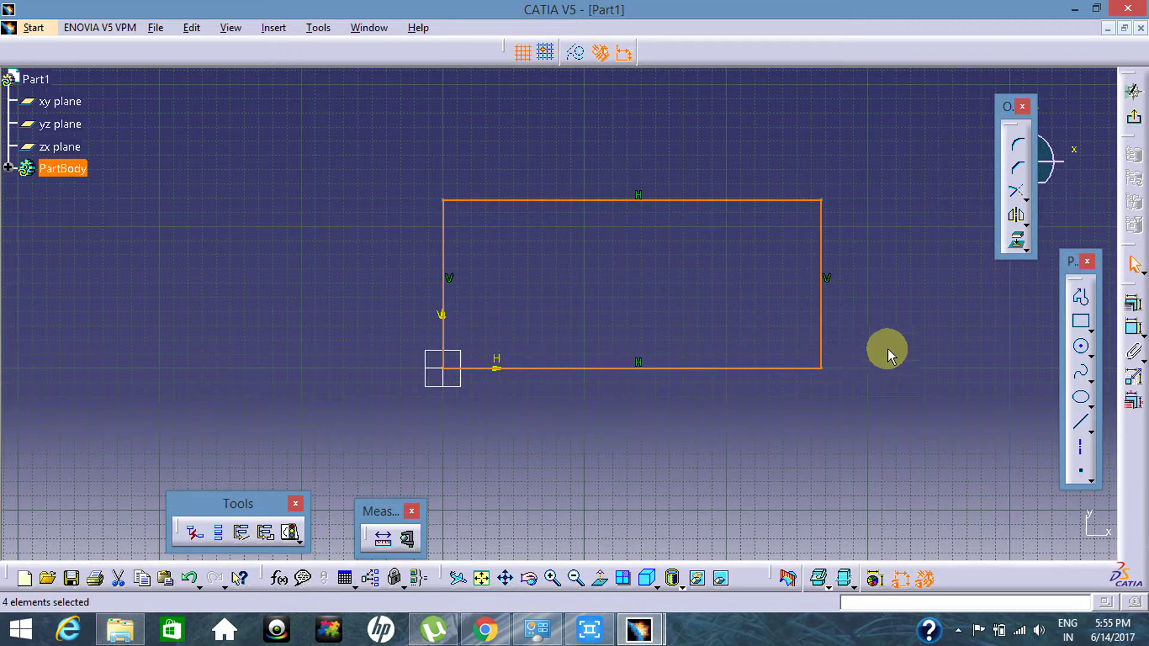
left_click(877, 385)
mouse_move(878, 385)
middle_mouse_down()
mouse_move(764, 402)
mouse_move(805, 419)
middle_mouse_up()
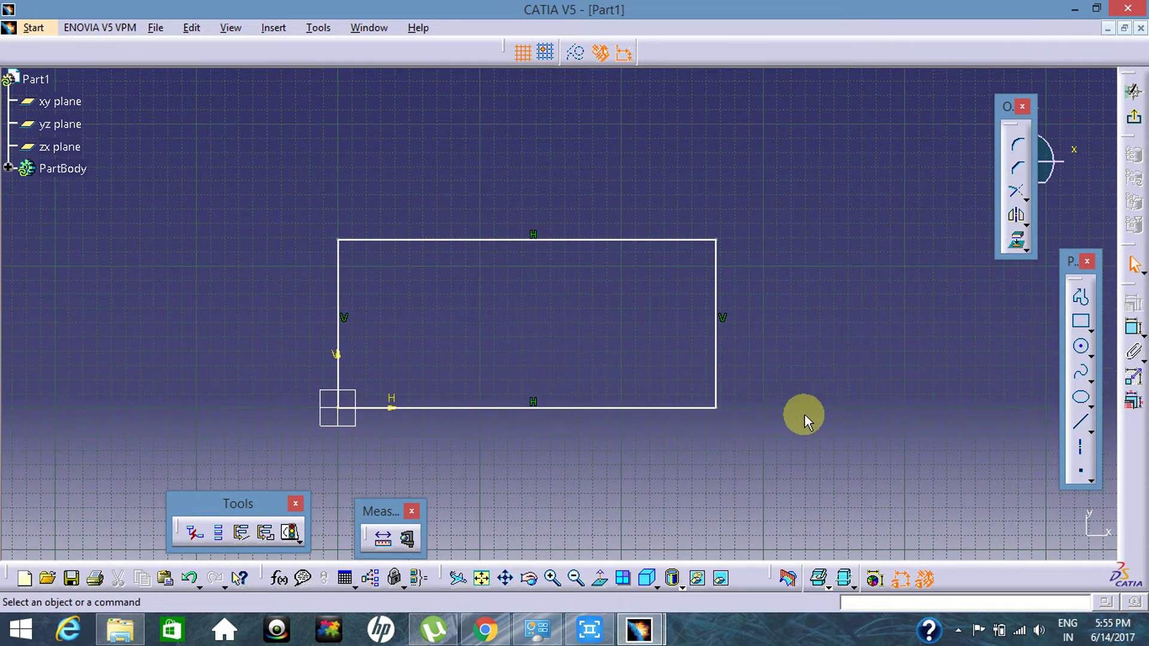
Draw an oriented rectangle about 198 mm wide with a horizontal first side, overlapping the lower right corner of the first rectangle.
left_click(1080, 321)
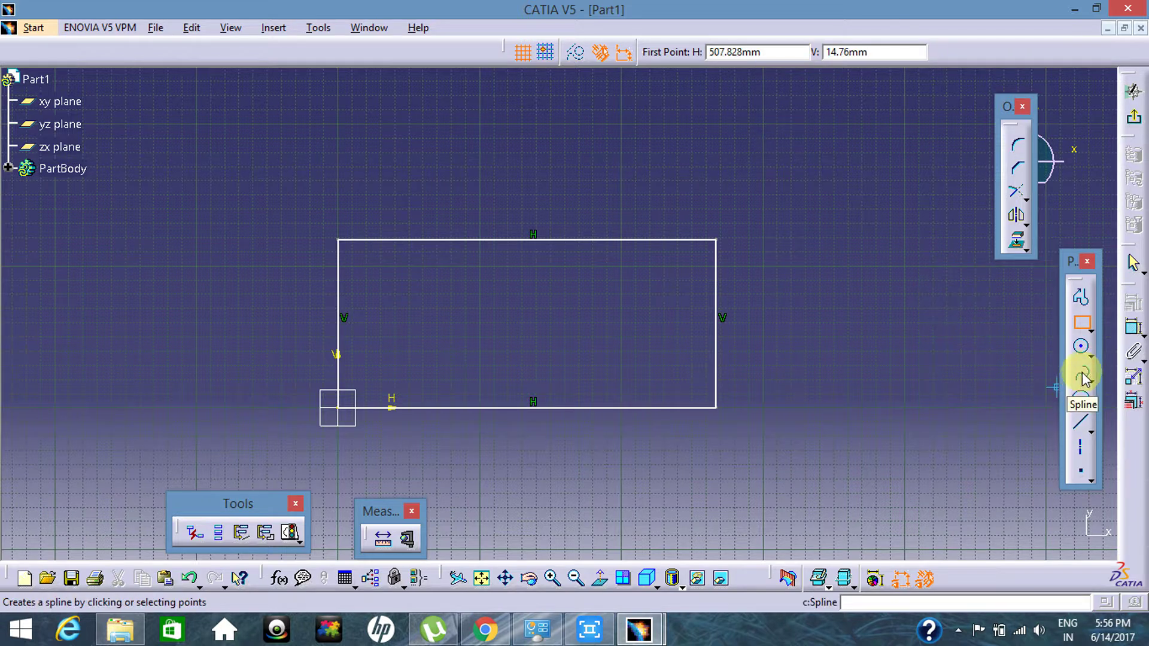
left_click(1092, 328)
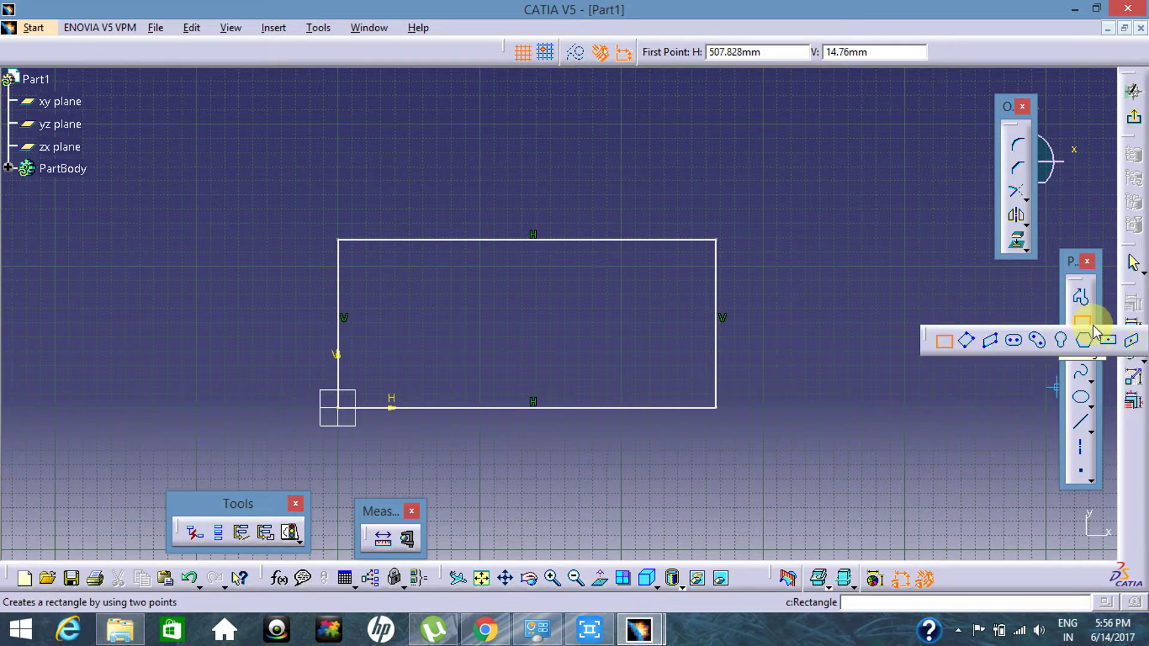
left_click(970, 342)
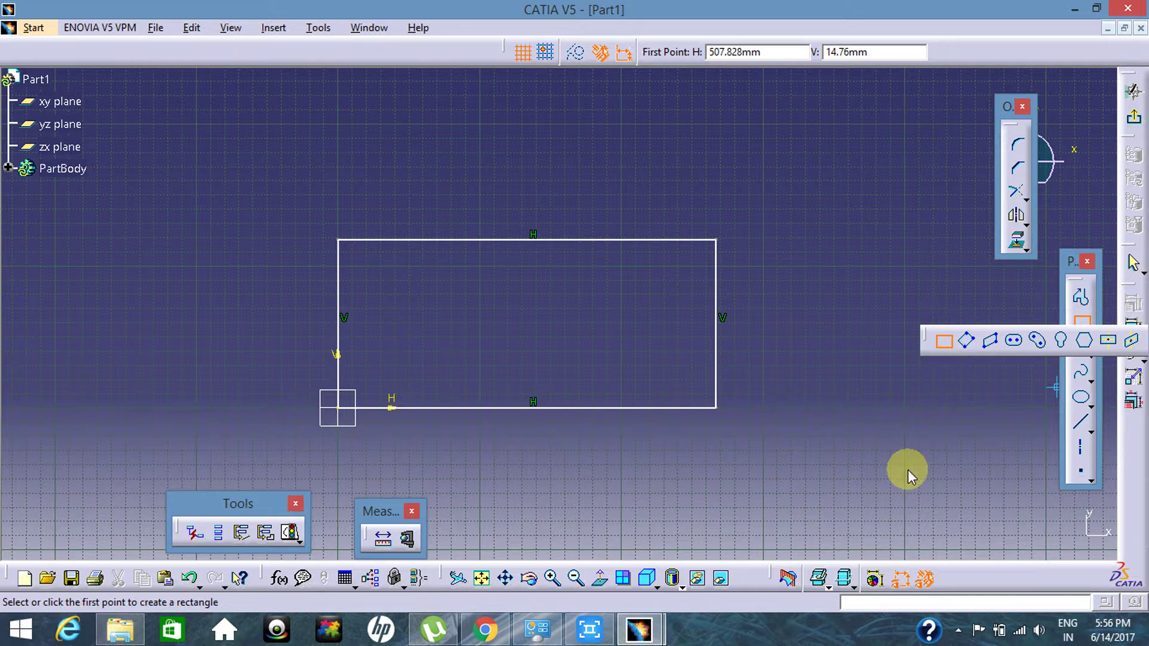
left_click(634, 480)
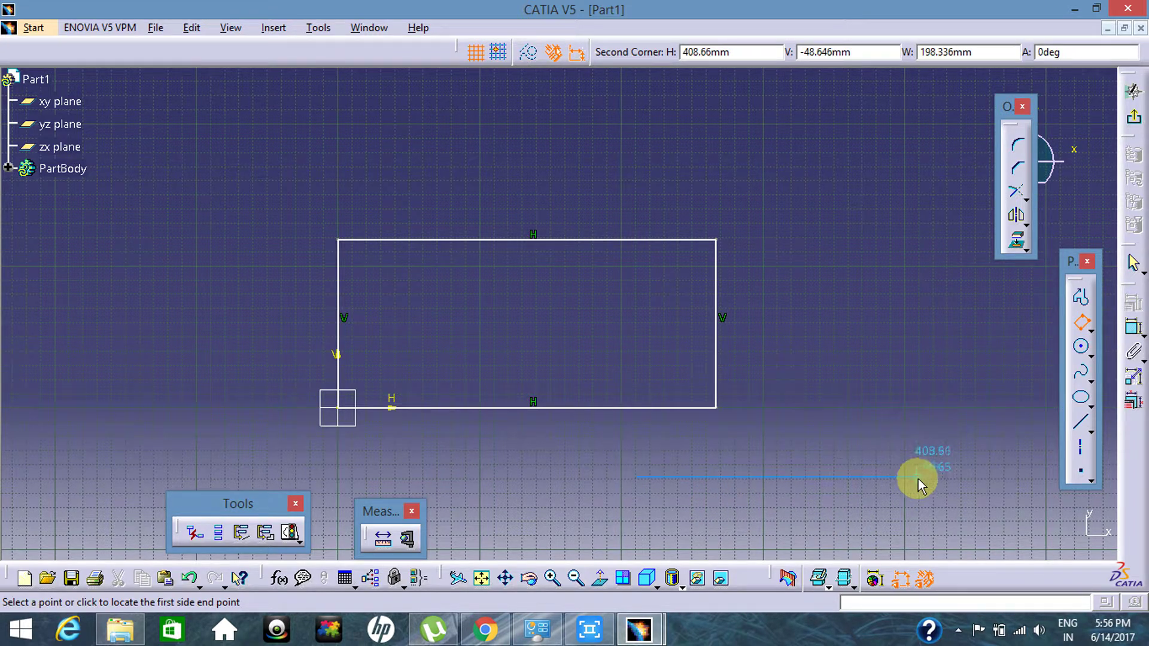
left_click(917, 478)
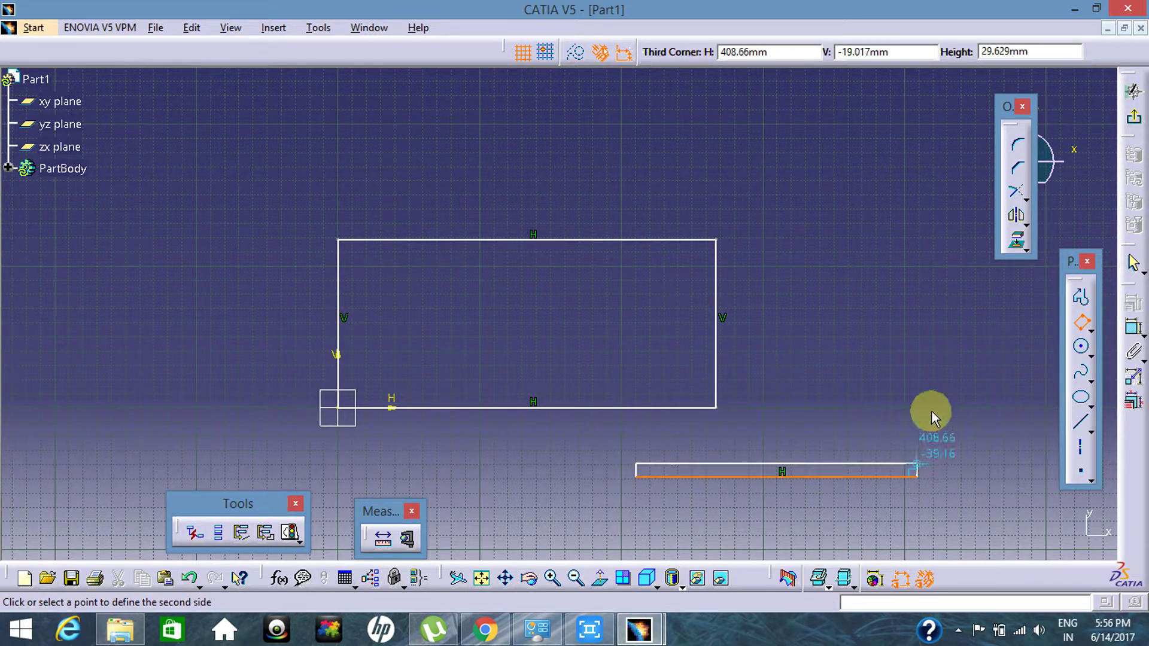
left_click(918, 323)
left_click(985, 446)
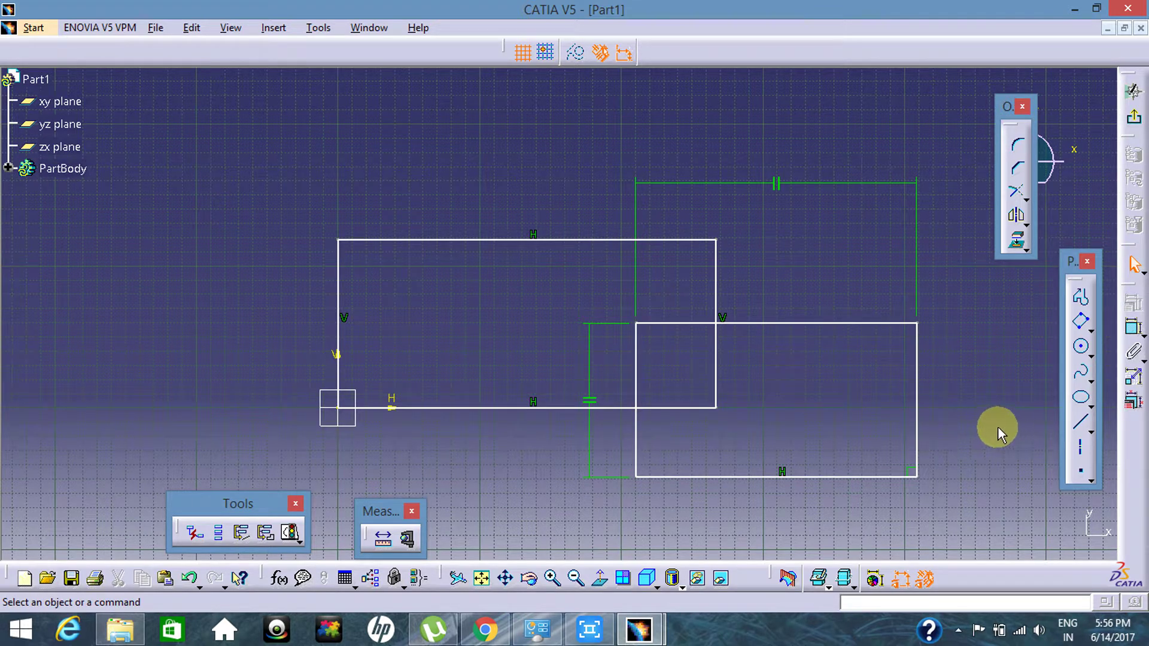
Draw a parallelogram above and left of the rectangles, with a horizontal base and slanted sides about 97 mm long at about 51 degrees.
left_click(1090, 329)
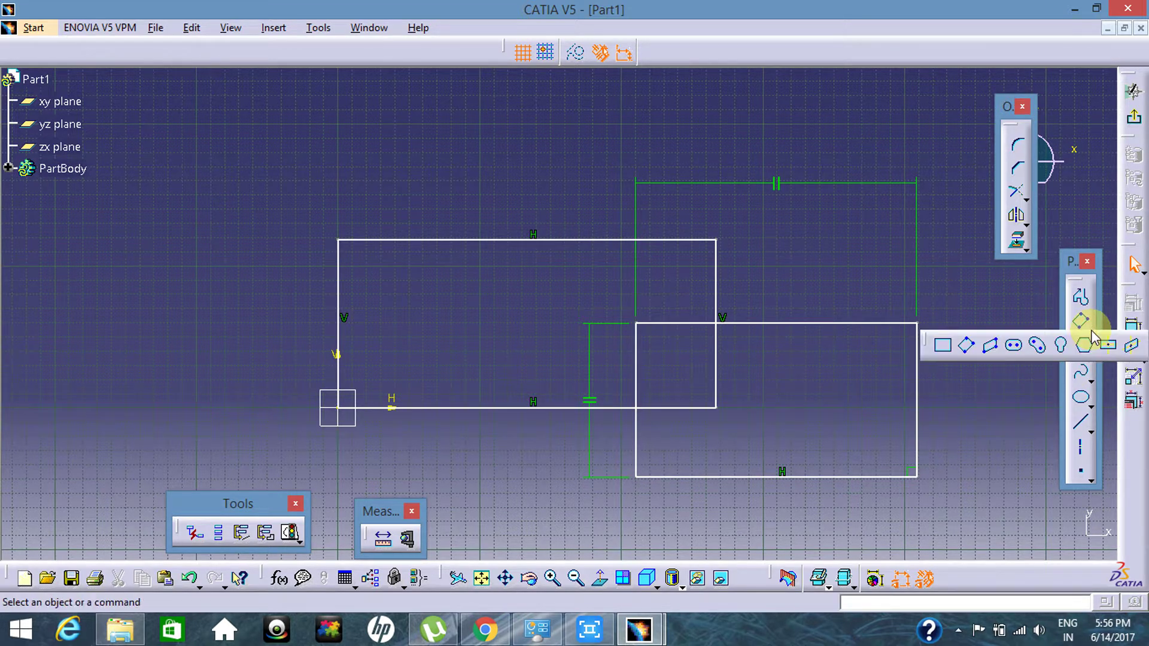
left_click(993, 347)
middle_click_drag(574, 377, 748, 478)
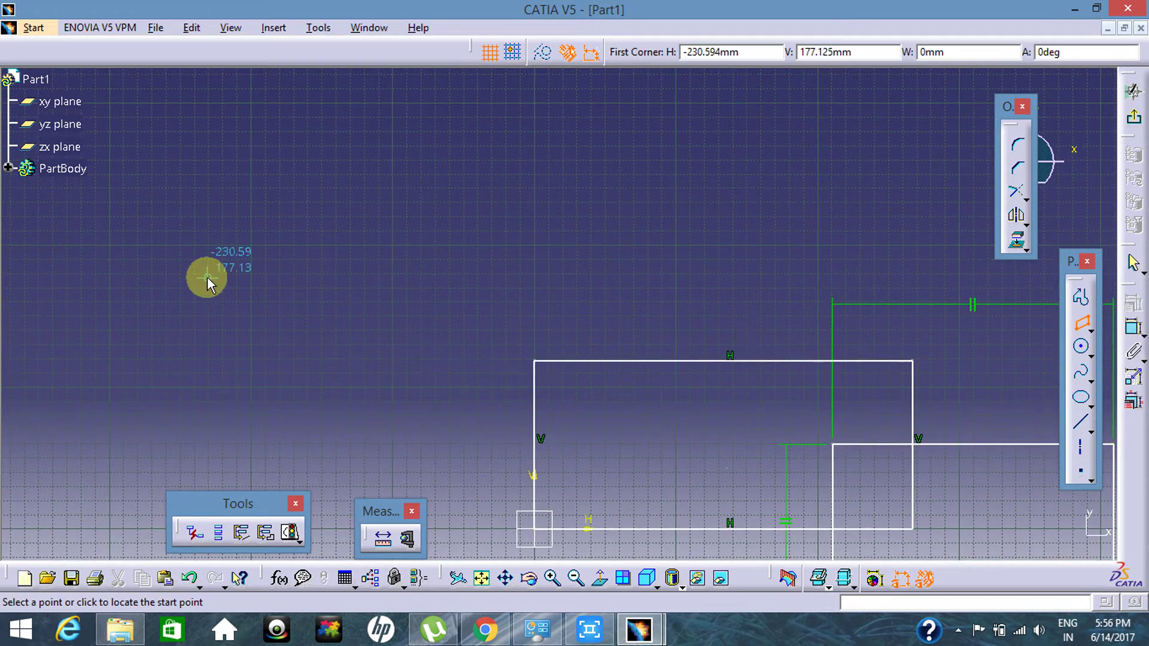
left_click(254, 239)
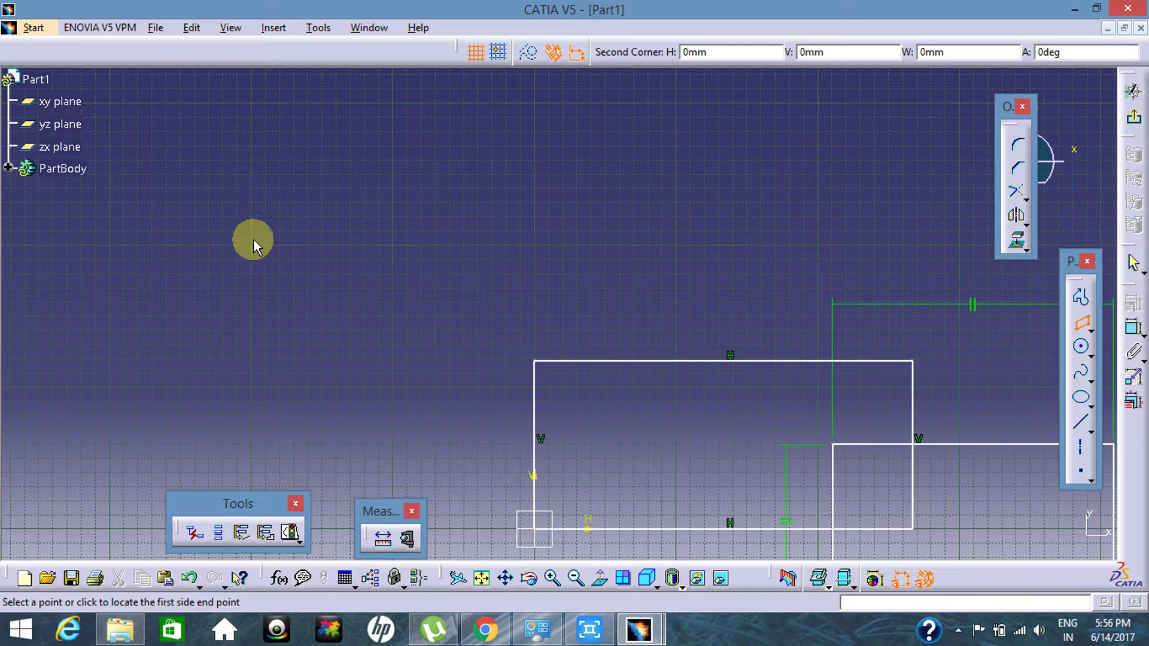
left_click(533, 242)
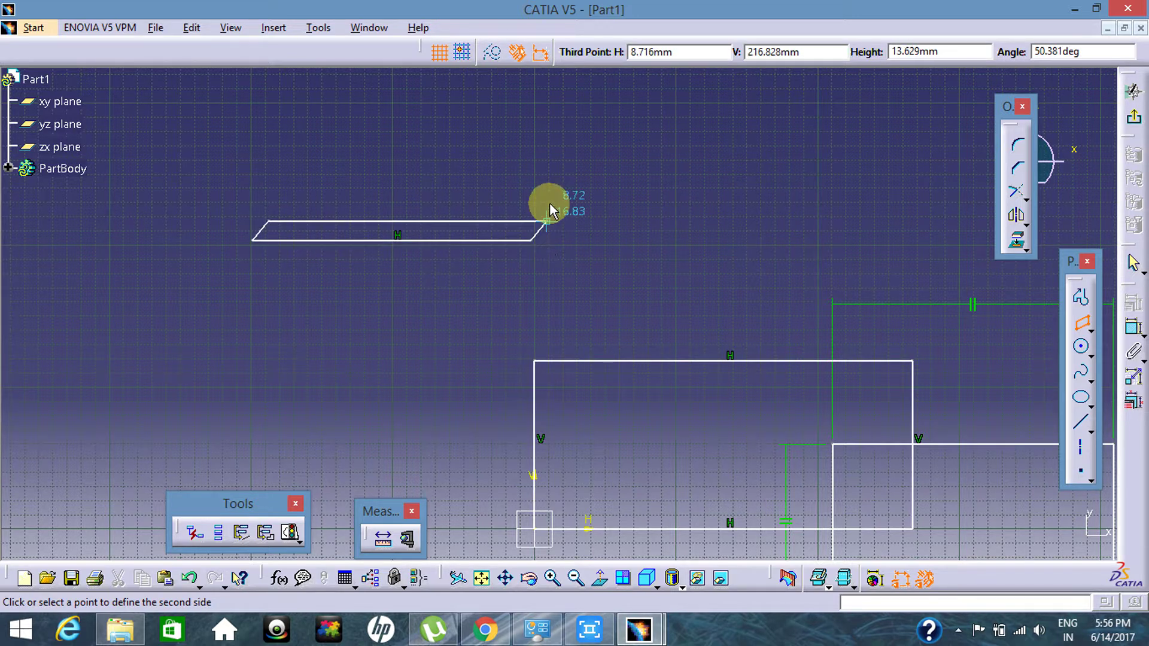
left_click(612, 149)
middle_click_drag(603, 218, 648, 241)
left_click(663, 235)
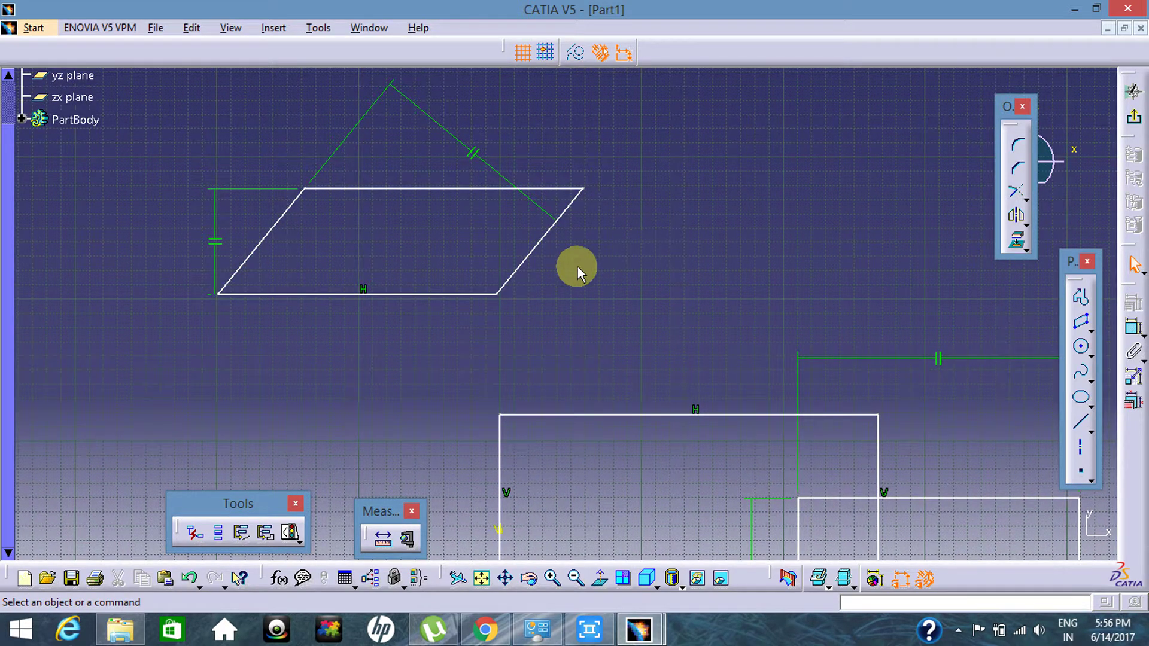
Dimension the length of the parallelogram's left slanted side.
left_click(1132, 330)
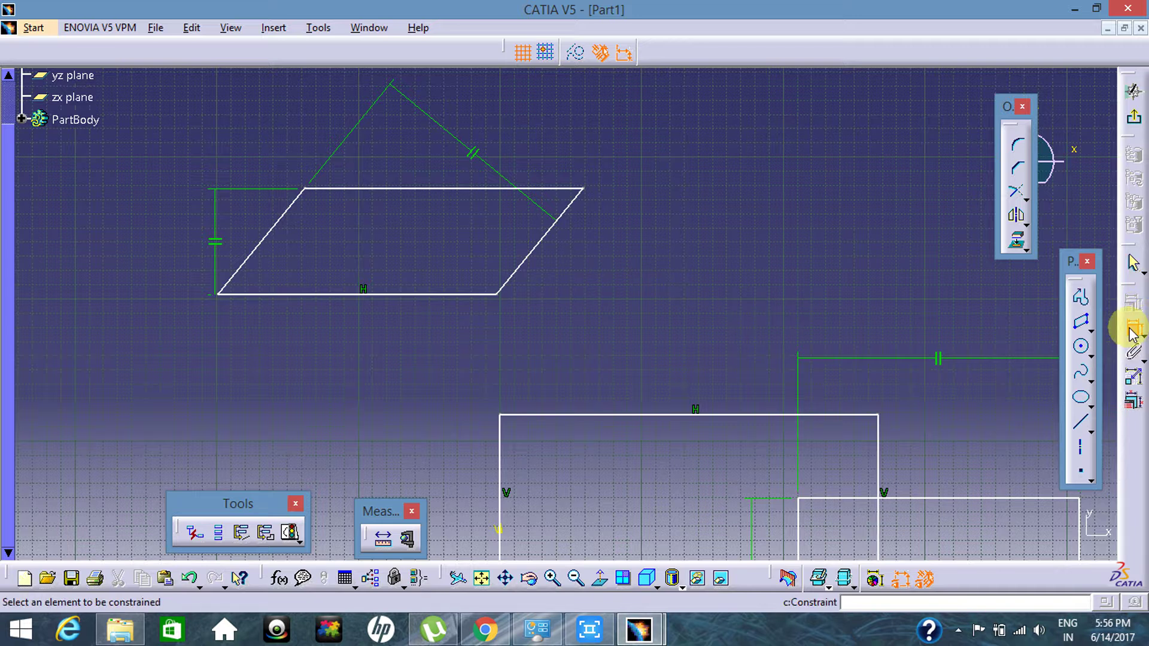
left_click(255, 249)
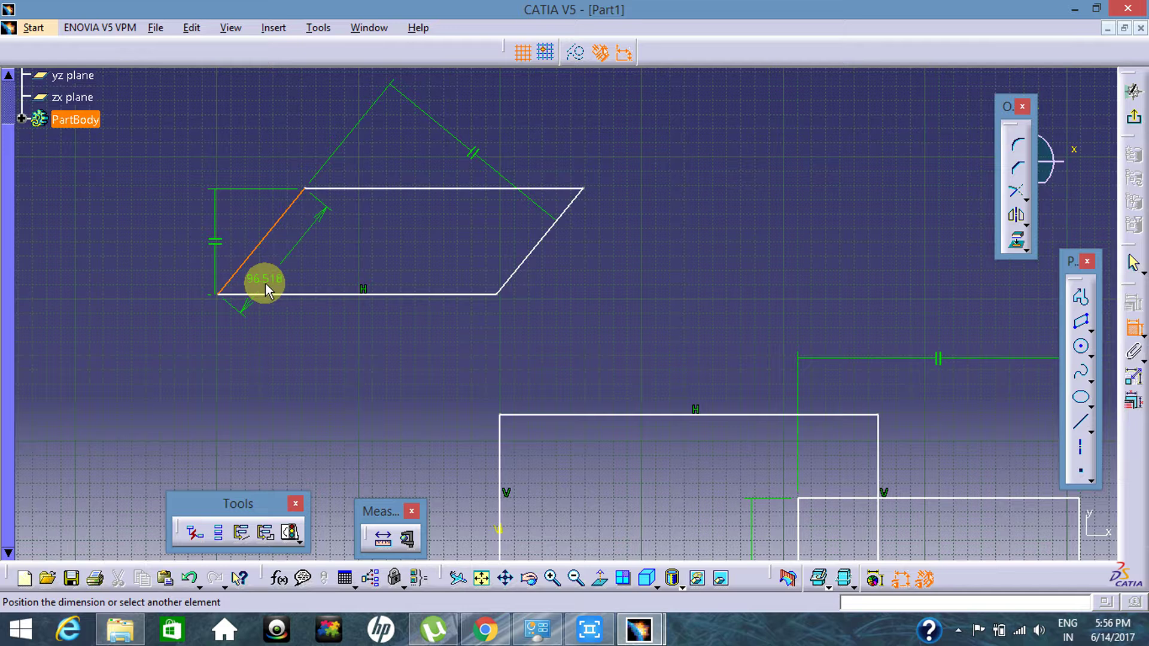
left_click(264, 283)
Add an angle constraint between the parallelogram's base and its left slanted side.
left_click(276, 294)
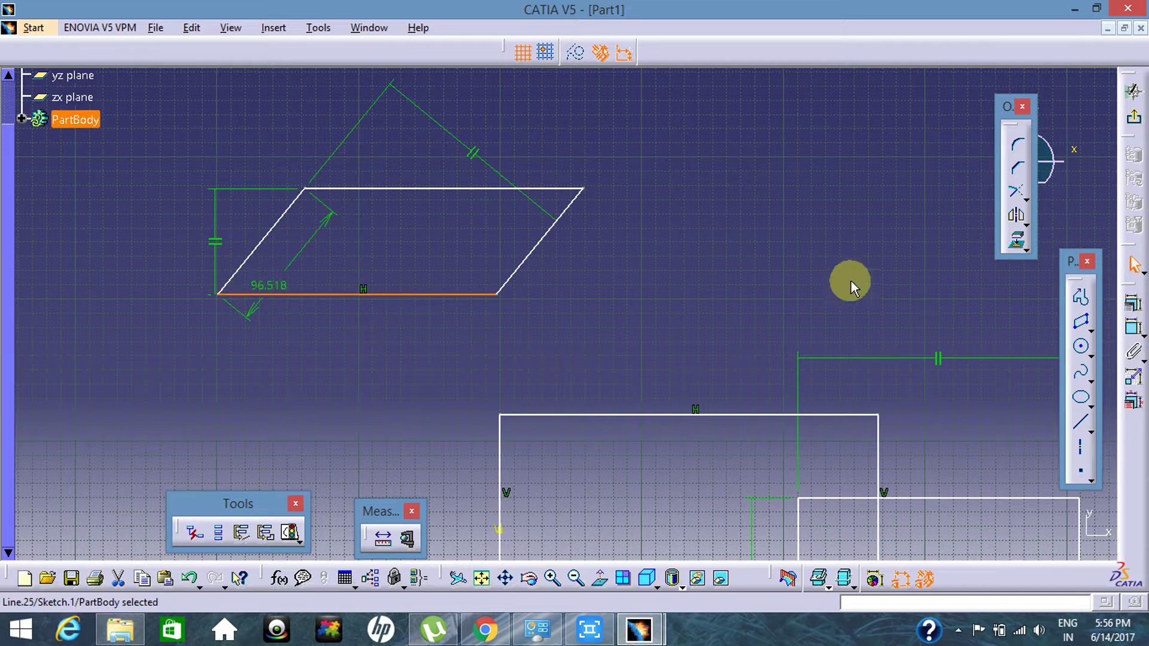
left_click(1132, 330)
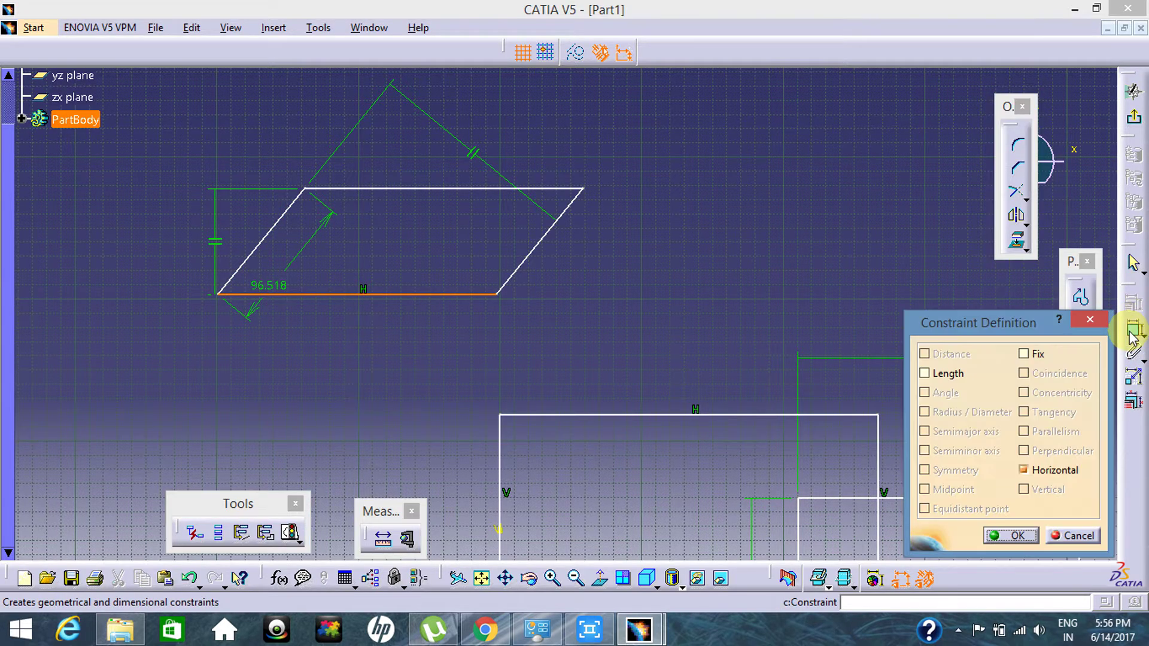
left_click(1133, 329)
left_click(356, 293)
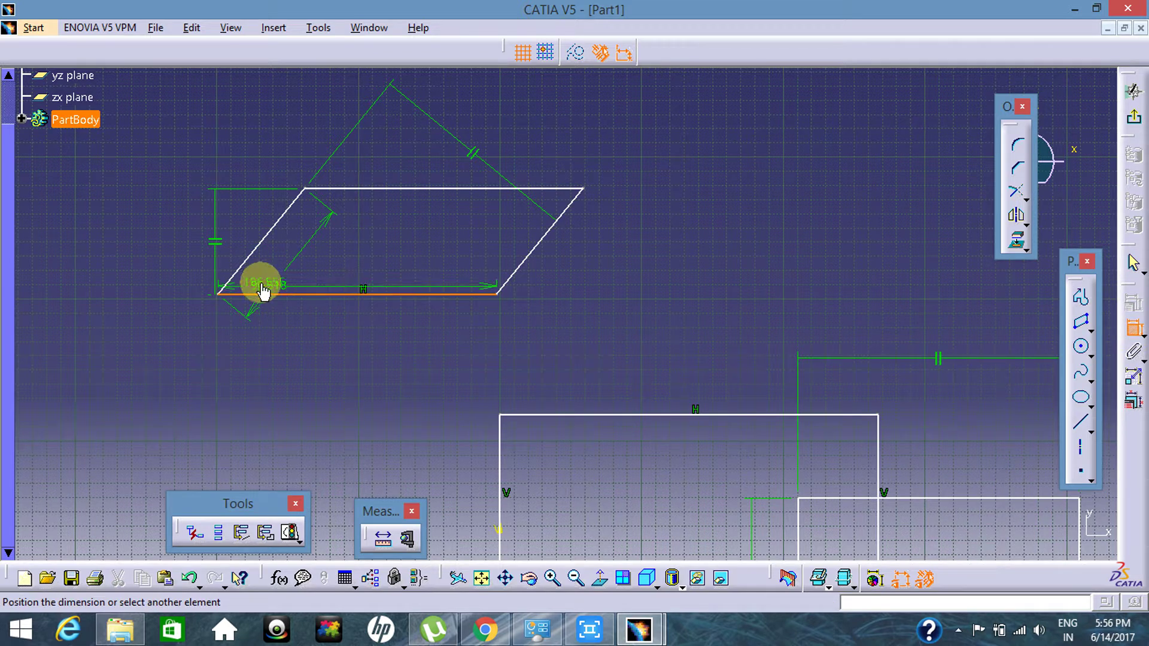
left_click(248, 255)
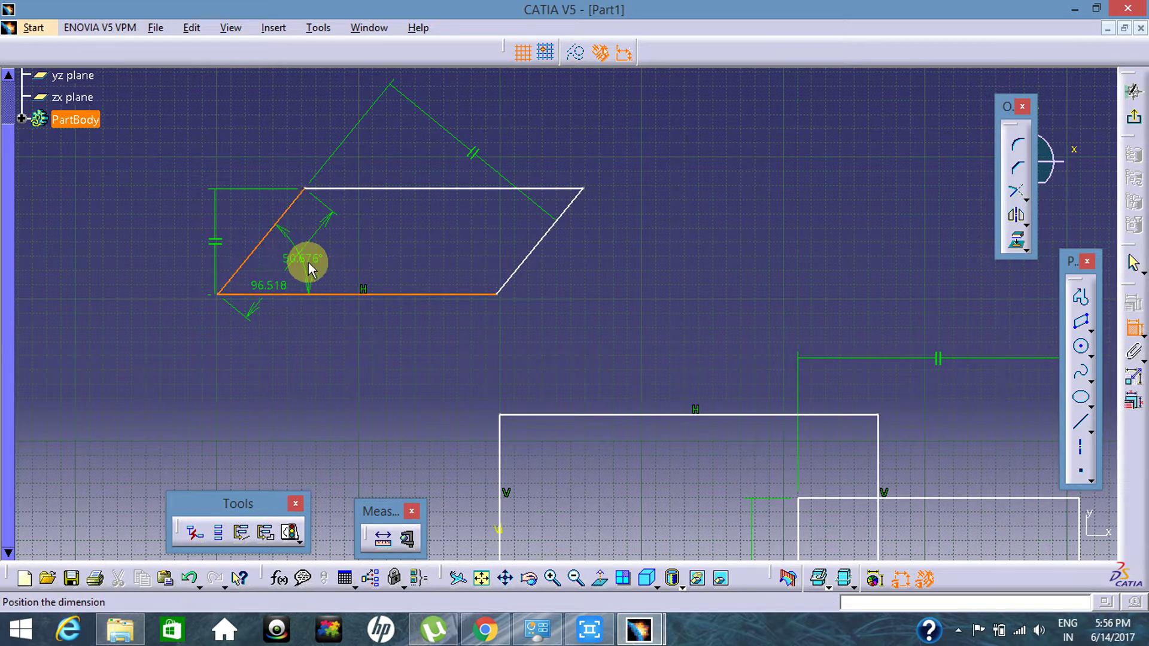
left_click(305, 264)
Set the angle between the parallelogram's base and left slanted side to 30 degrees.
double_click(314, 267)
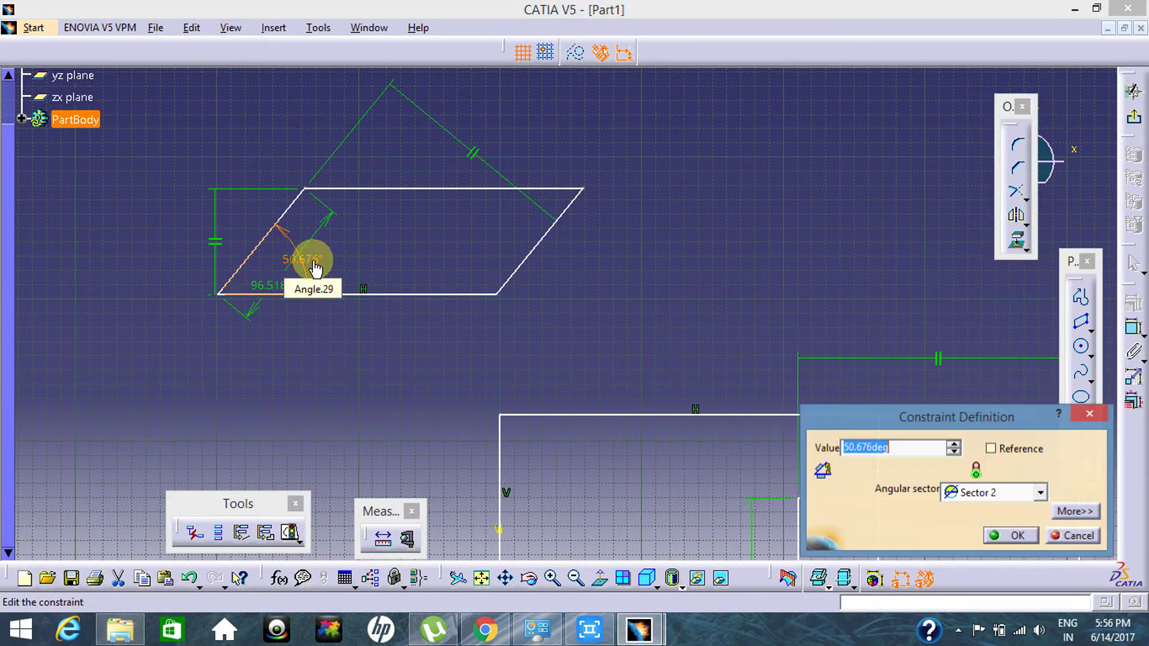
type("3")
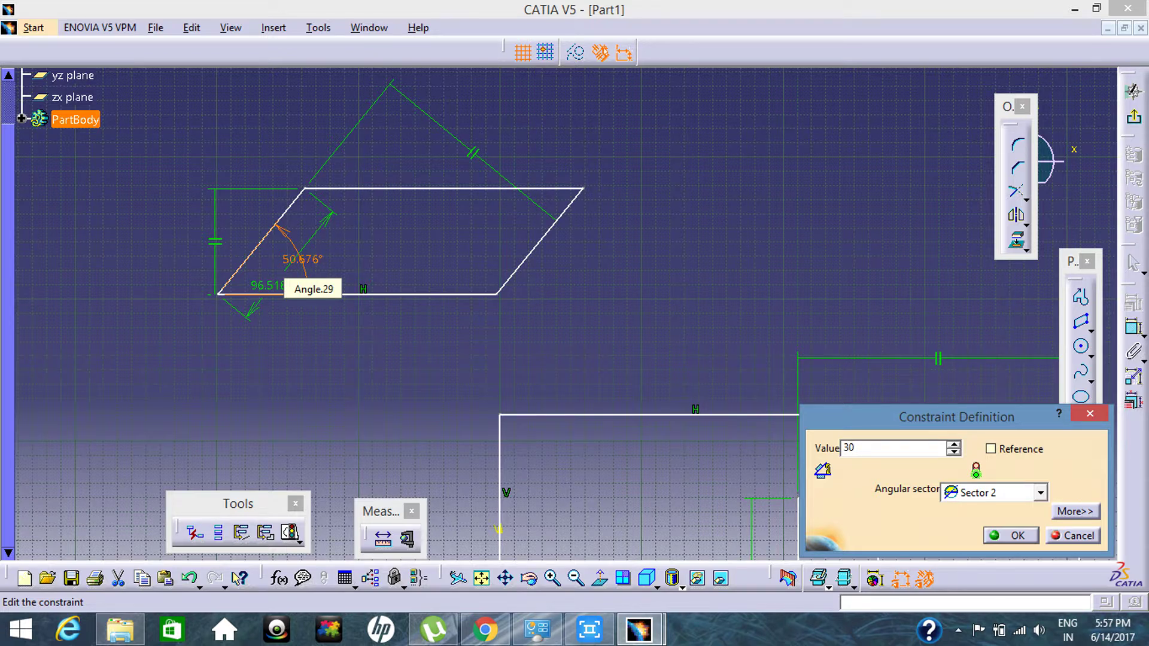
type("0")
key("Return")
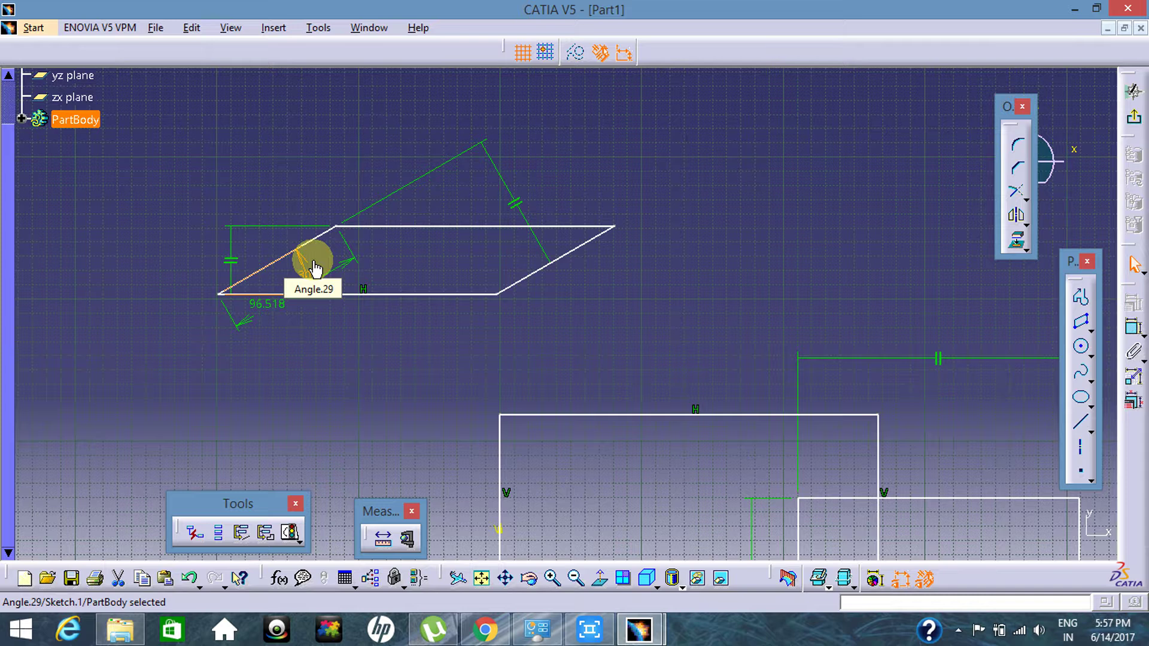
left_click(710, 264)
Draw a horizontal elongated hole right of the rectangles, about 203 mm between centres and about 39 mm in radius.
mouse_move(651, 272)
middle_mouse_down()
mouse_move(547, 259)
mouse_move(580, 328)
mouse_move(508, 243)
mouse_move(519, 275)
mouse_move(390, 71)
middle_mouse_up()
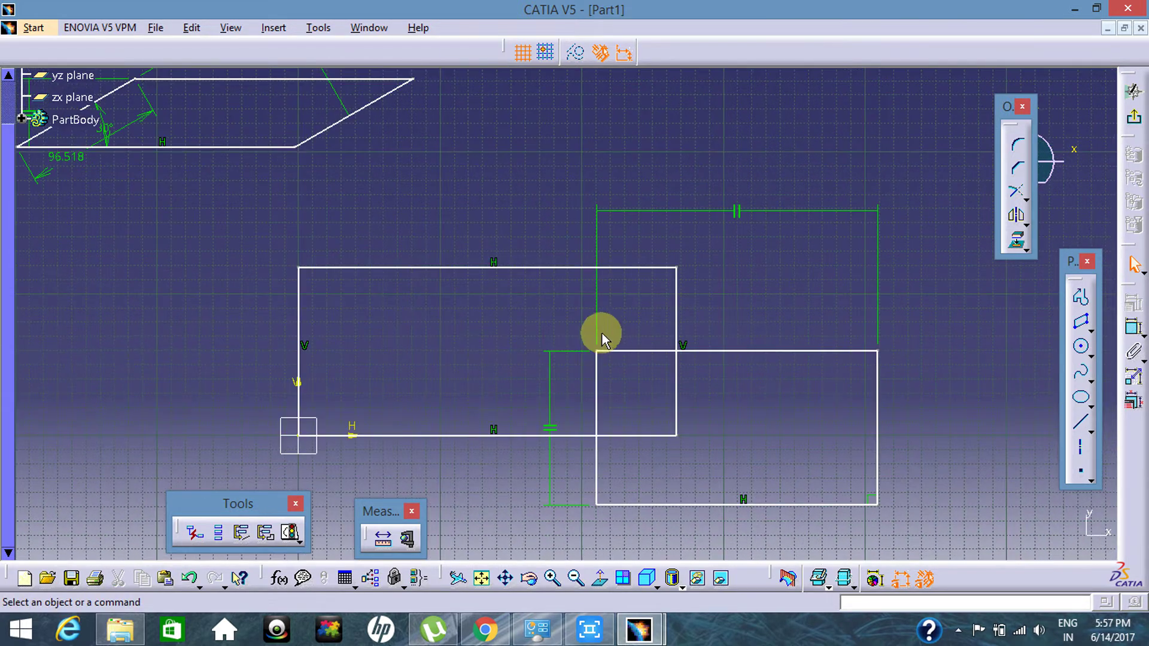
mouse_move(600, 329)
middle_mouse_down()
mouse_move(616, 454)
mouse_move(727, 393)
mouse_move(610, 377)
mouse_move(598, 351)
mouse_move(600, 271)
mouse_move(544, 339)
middle_mouse_up()
left_click(598, 352)
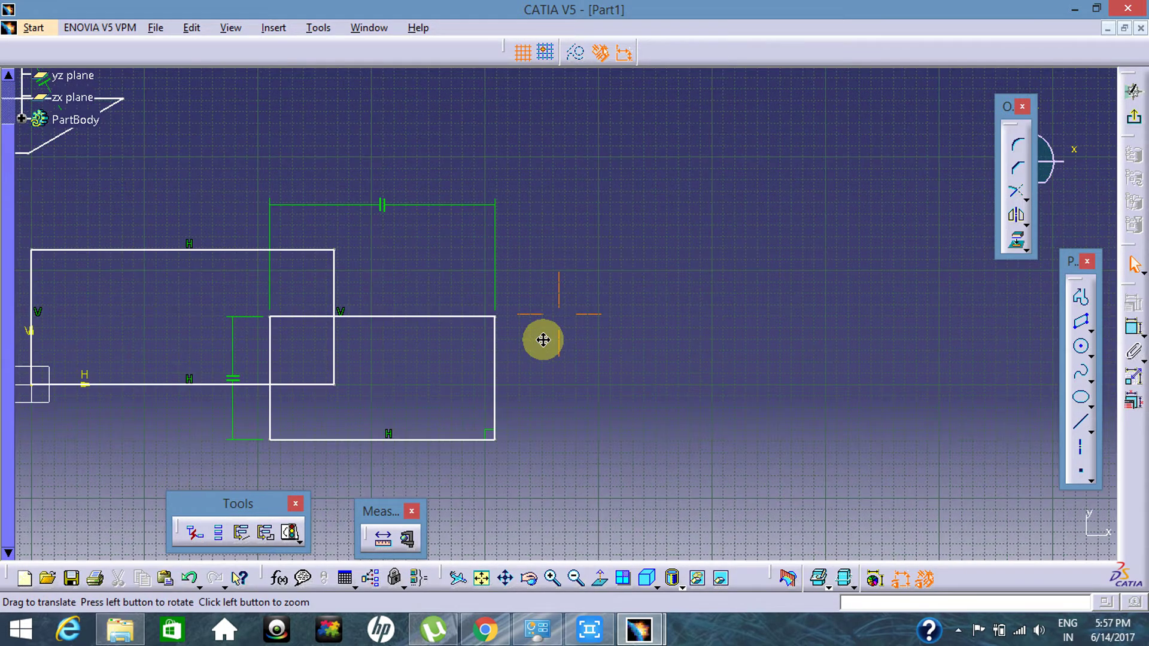
left_click(1085, 328)
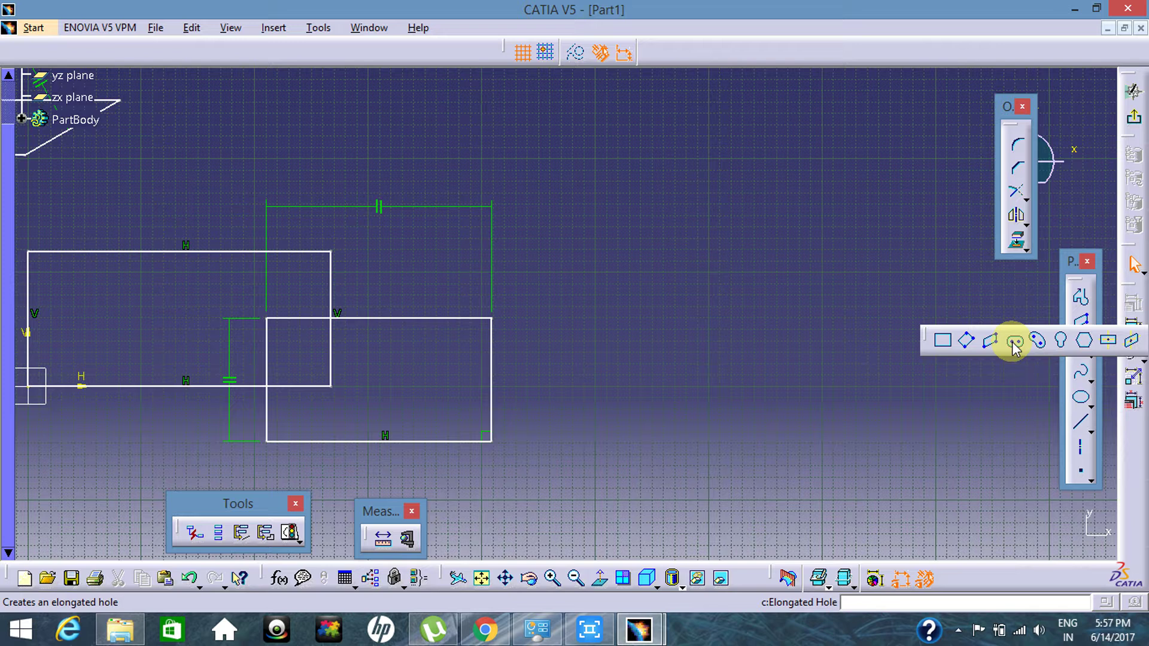
left_click(1015, 343)
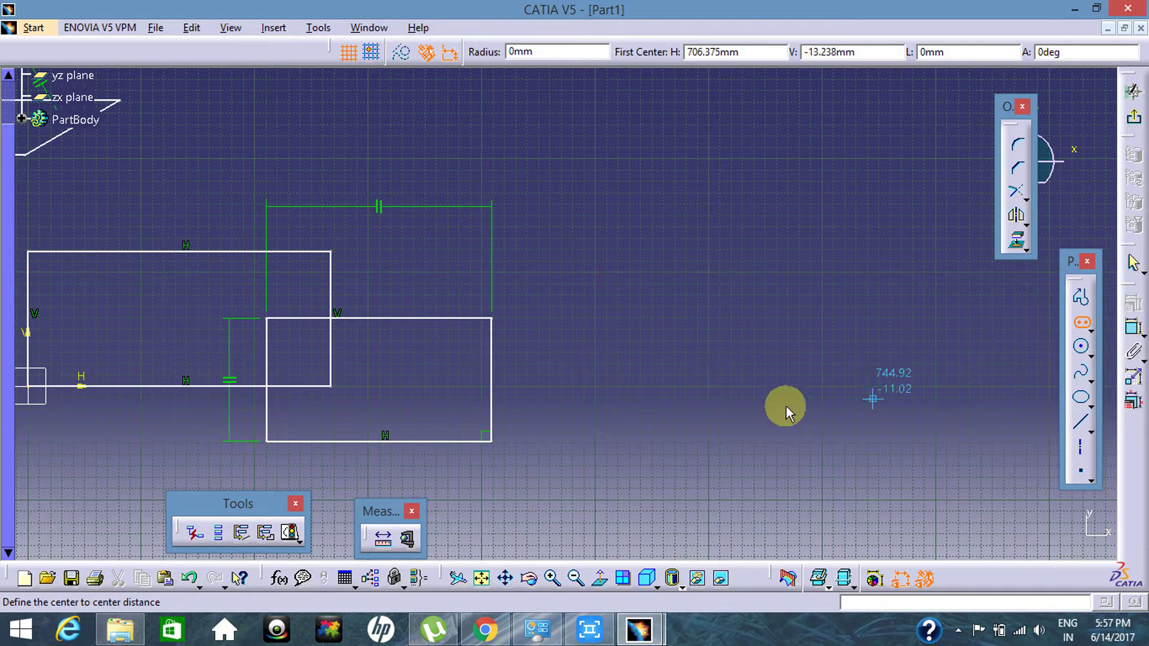
left_click(651, 387)
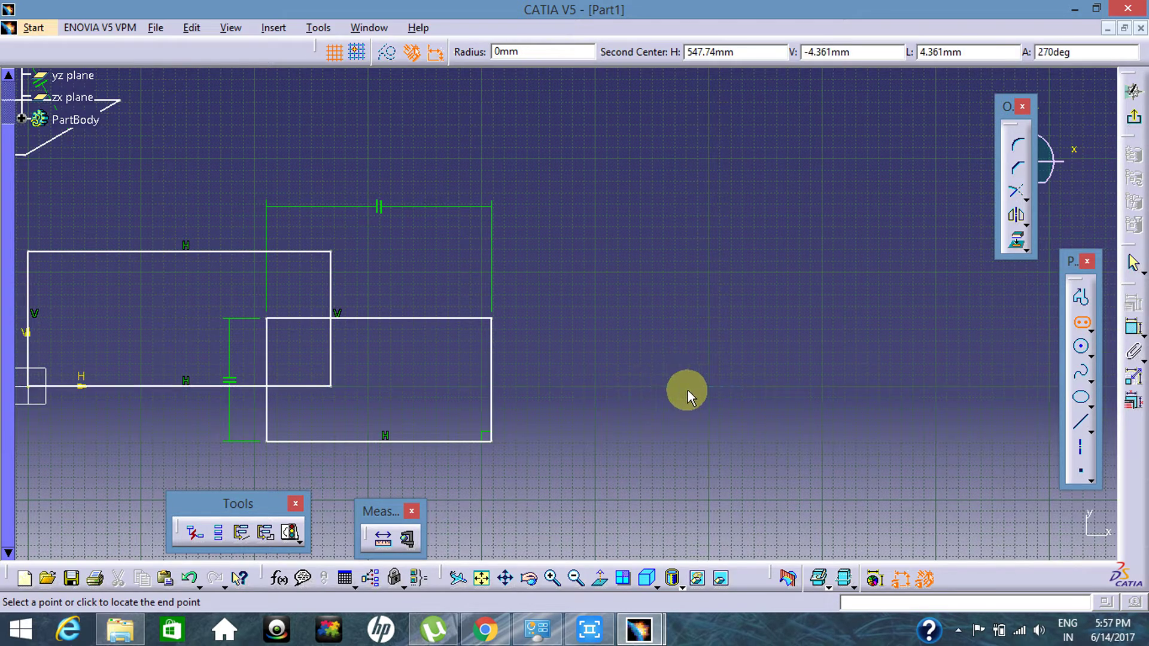
left_click(881, 386)
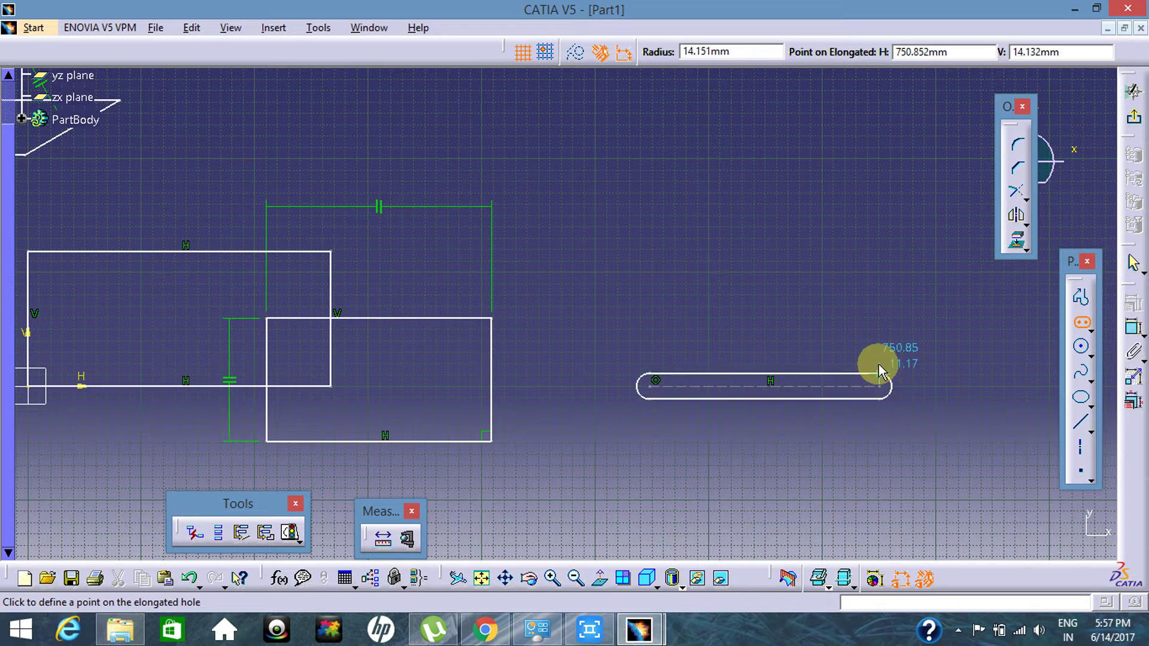
left_click(877, 342)
left_click(957, 430)
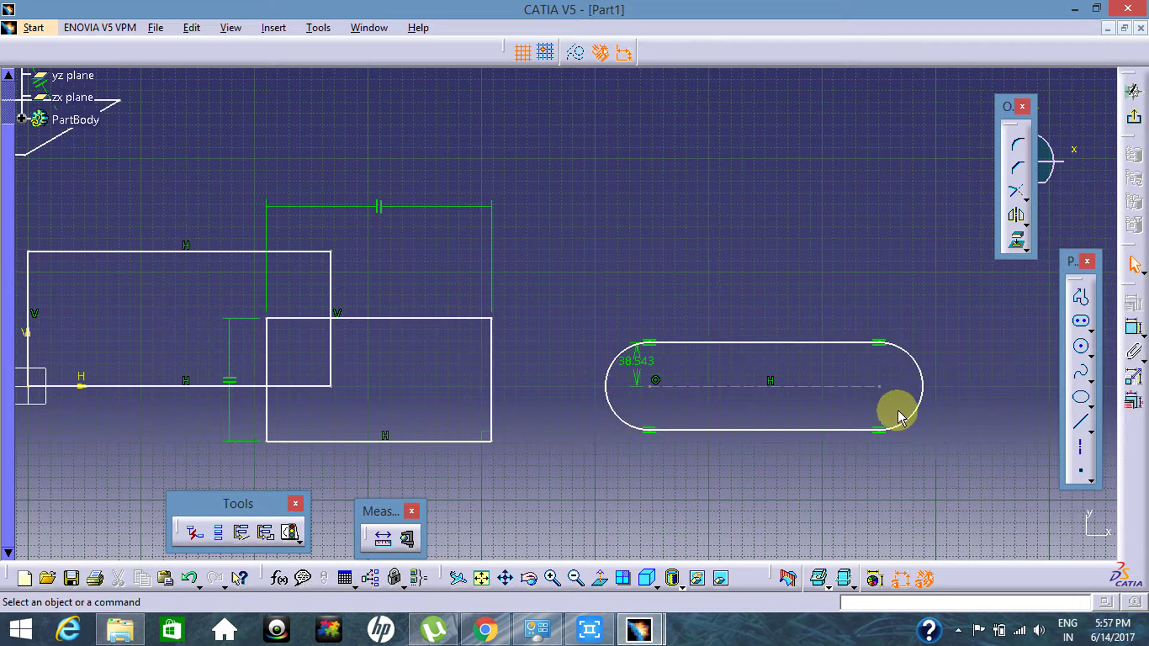
Draw a U-shaped cylindrical elongated hole above the straight one, with a centre arc radius of about 151 mm and end radius of about 49 mm.
mouse_move(893, 411)
middle_mouse_down()
mouse_move(846, 387)
mouse_move(810, 420)
mouse_move(885, 415)
middle_mouse_up()
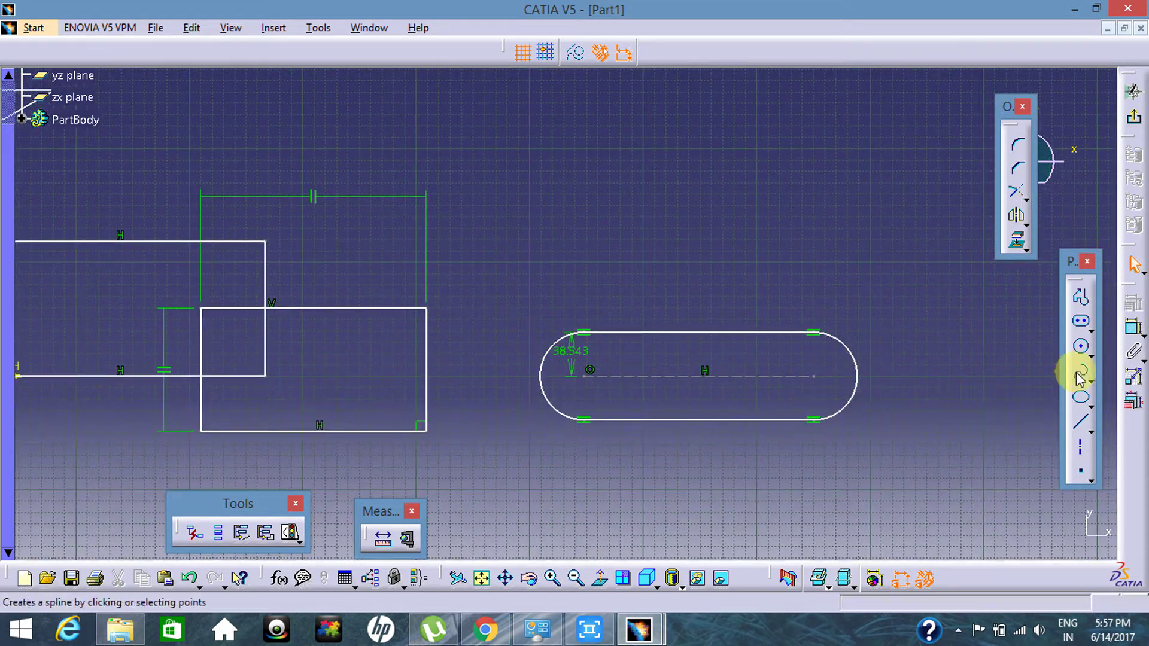
left_click(1083, 323)
left_click(1090, 329)
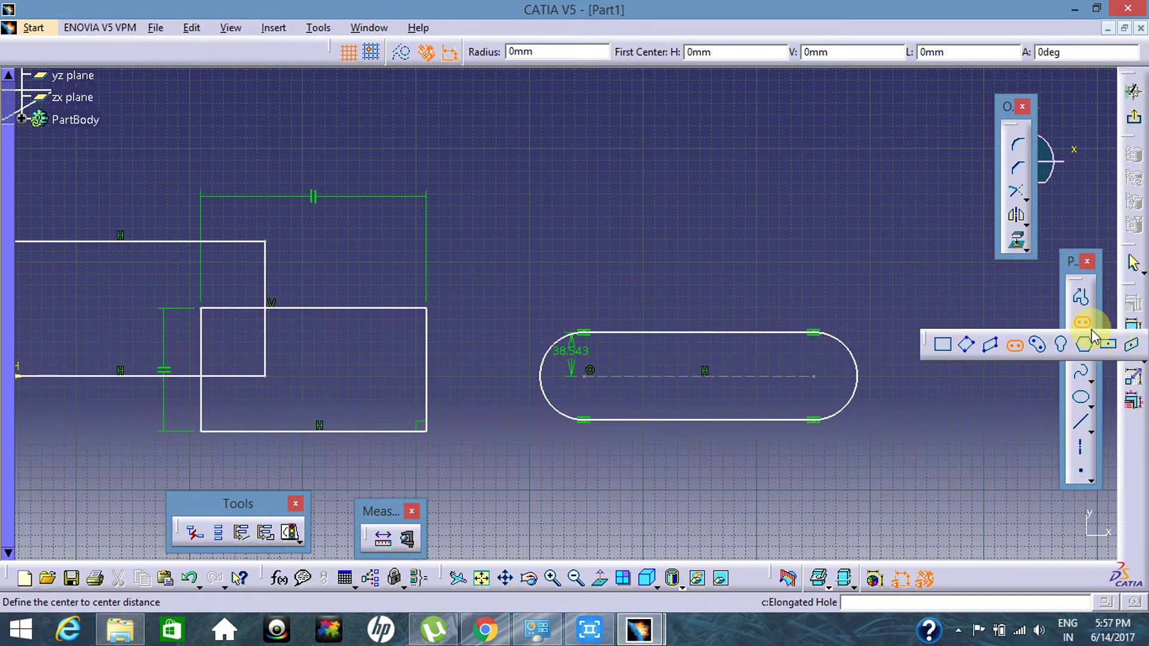
left_click(1041, 343)
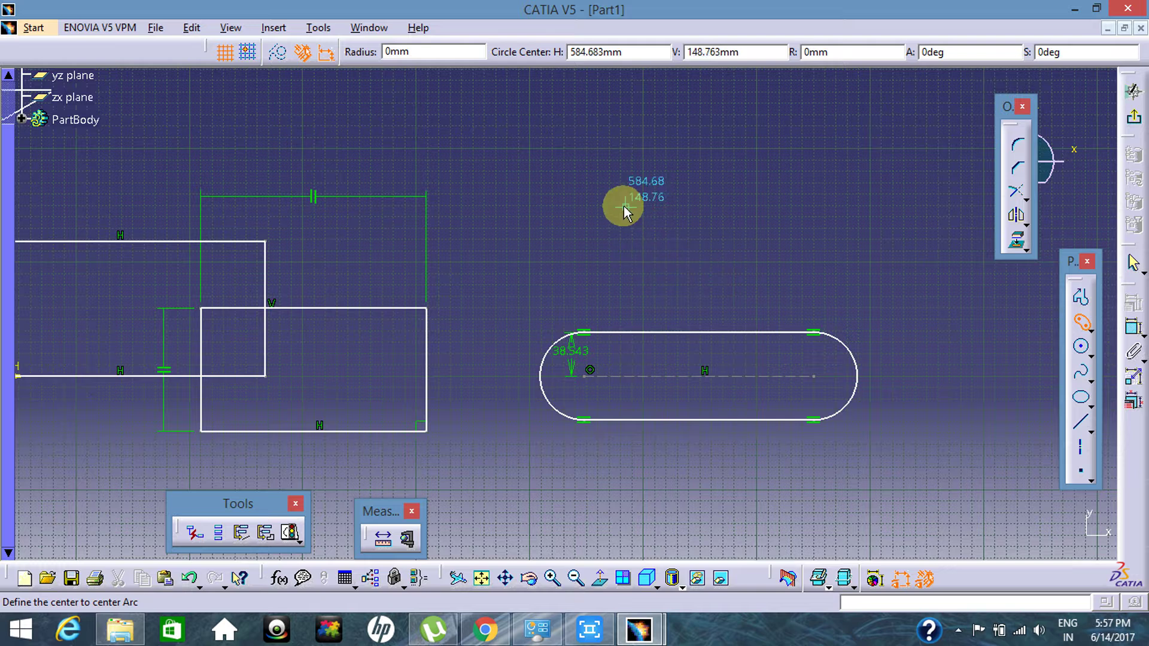
middle_click_drag(625, 220, 641, 352)
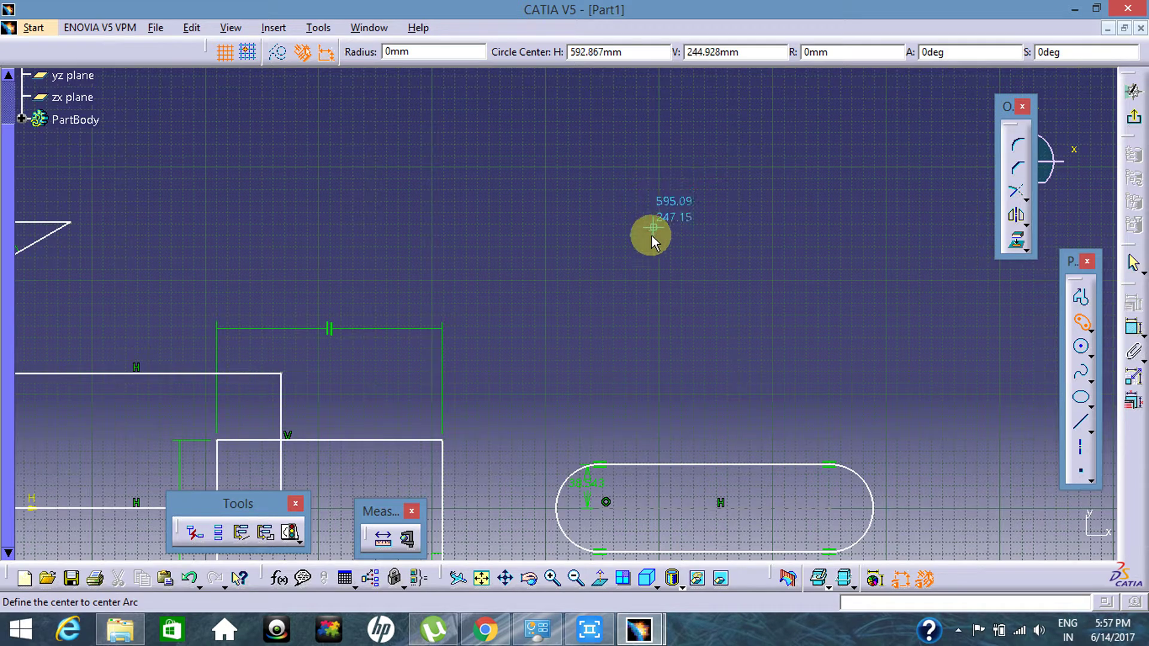
left_click(686, 236)
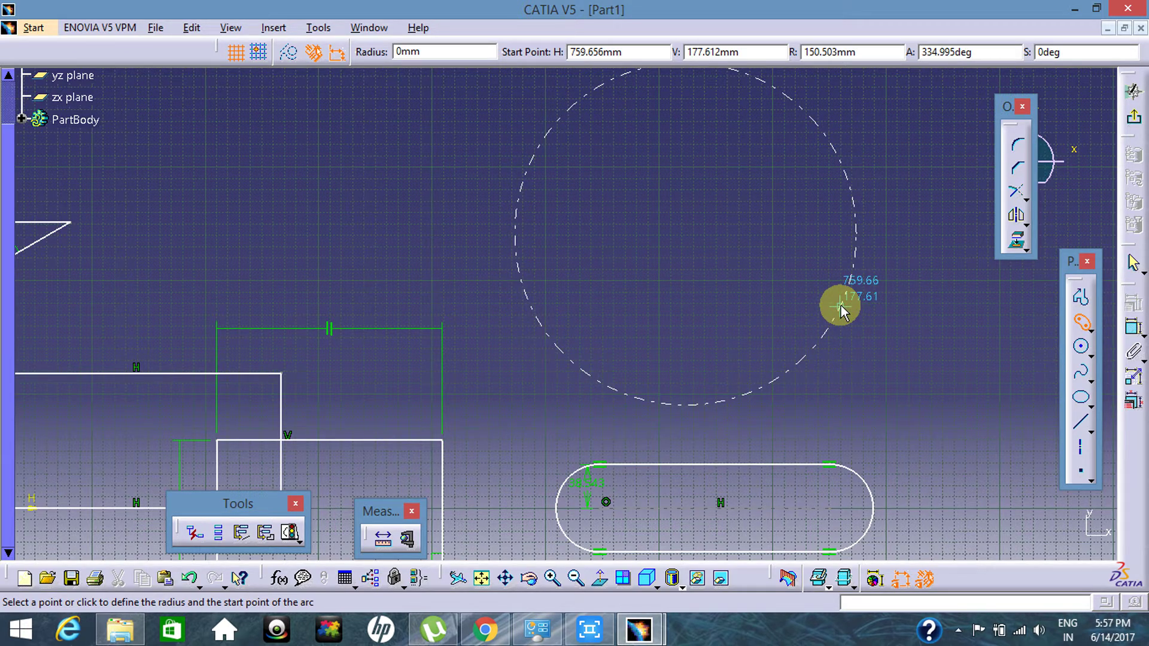
left_click(841, 306)
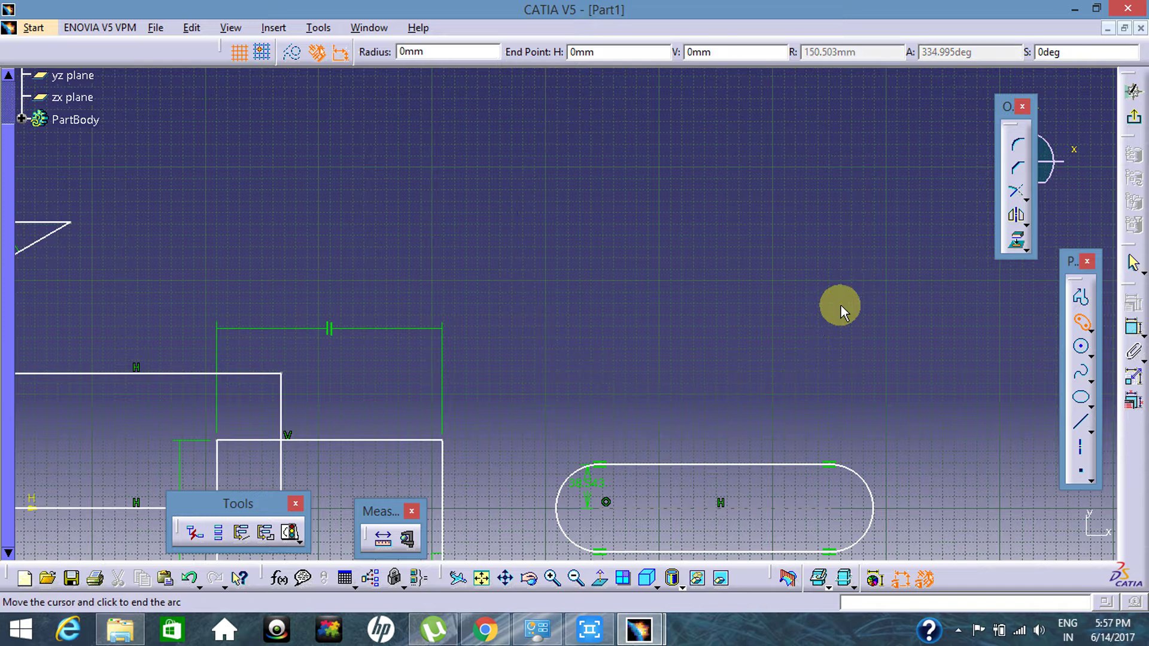
left_click(545, 305)
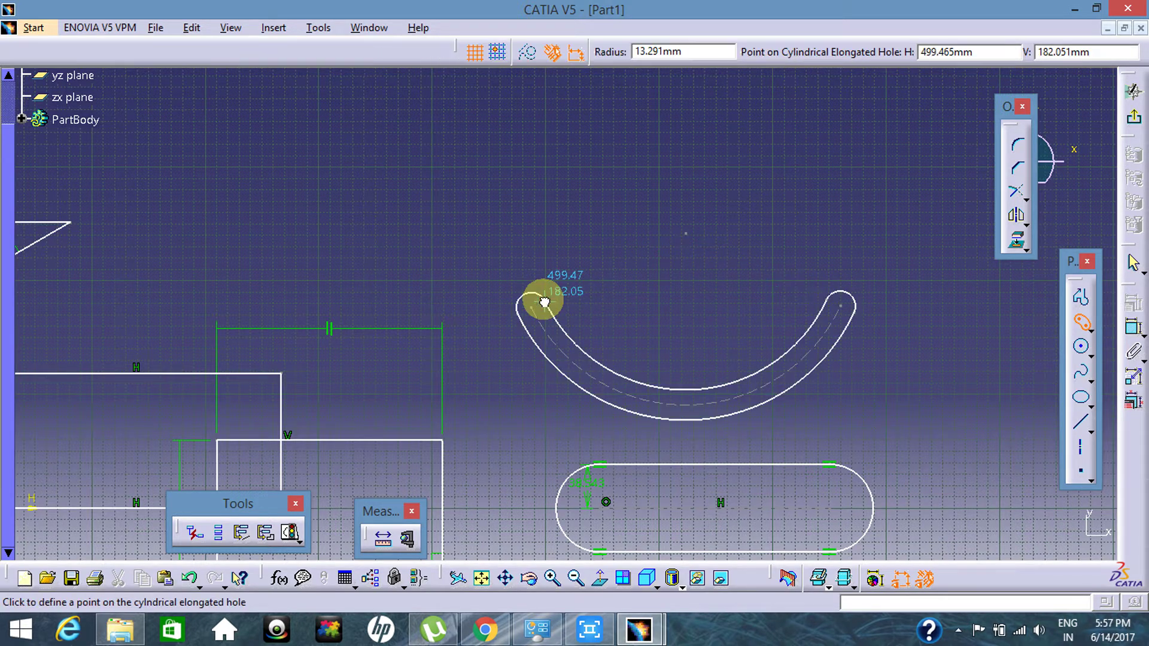
left_click(577, 276)
left_click(973, 392)
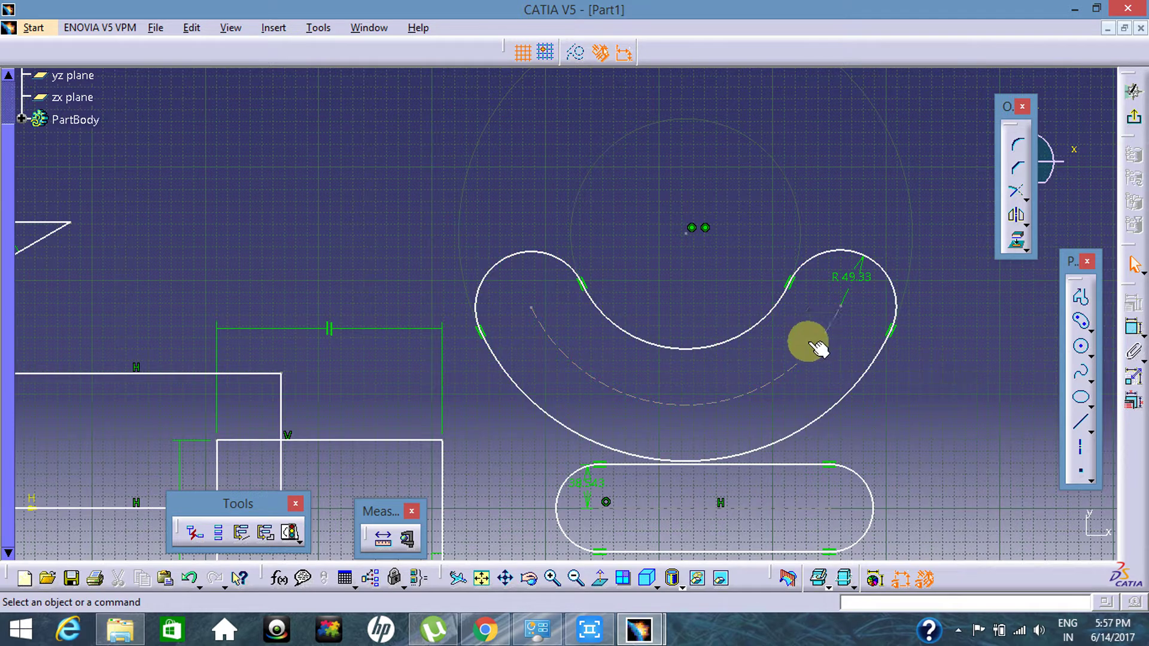
Draw a vertical keyhole profile right of the elongated holes, with a large radius of about 84 mm and a small radius of about 20 mm.
mouse_move(846, 346)
middle_mouse_down()
mouse_move(785, 423)
mouse_move(669, 420)
mouse_move(675, 444)
middle_mouse_up()
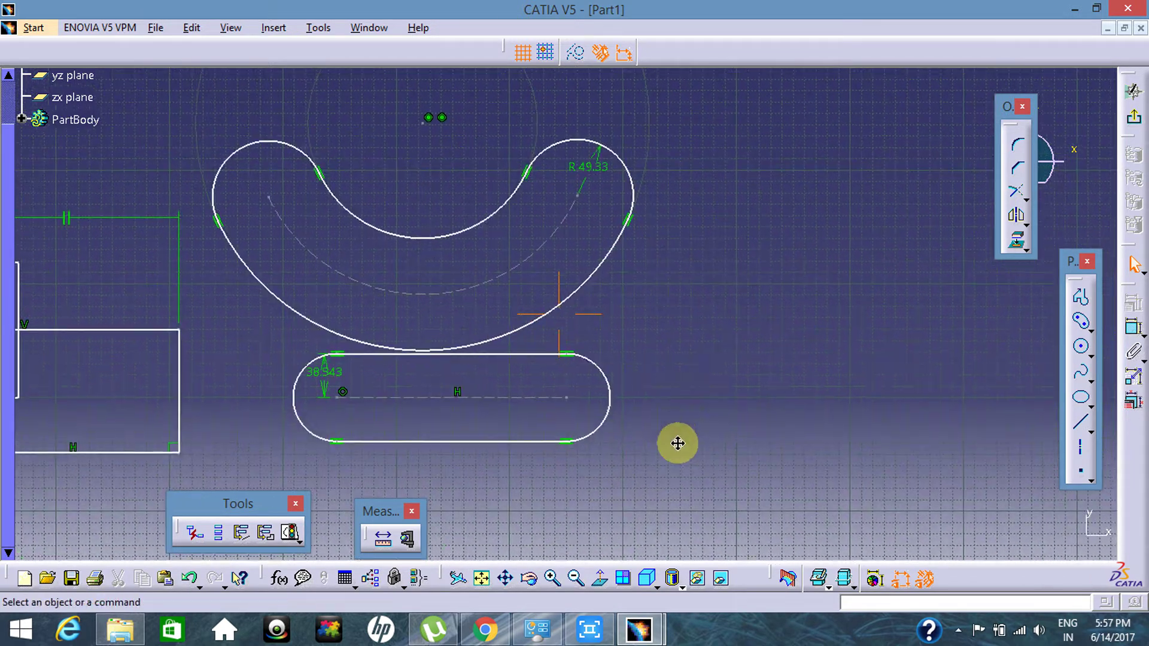
left_click(1091, 329)
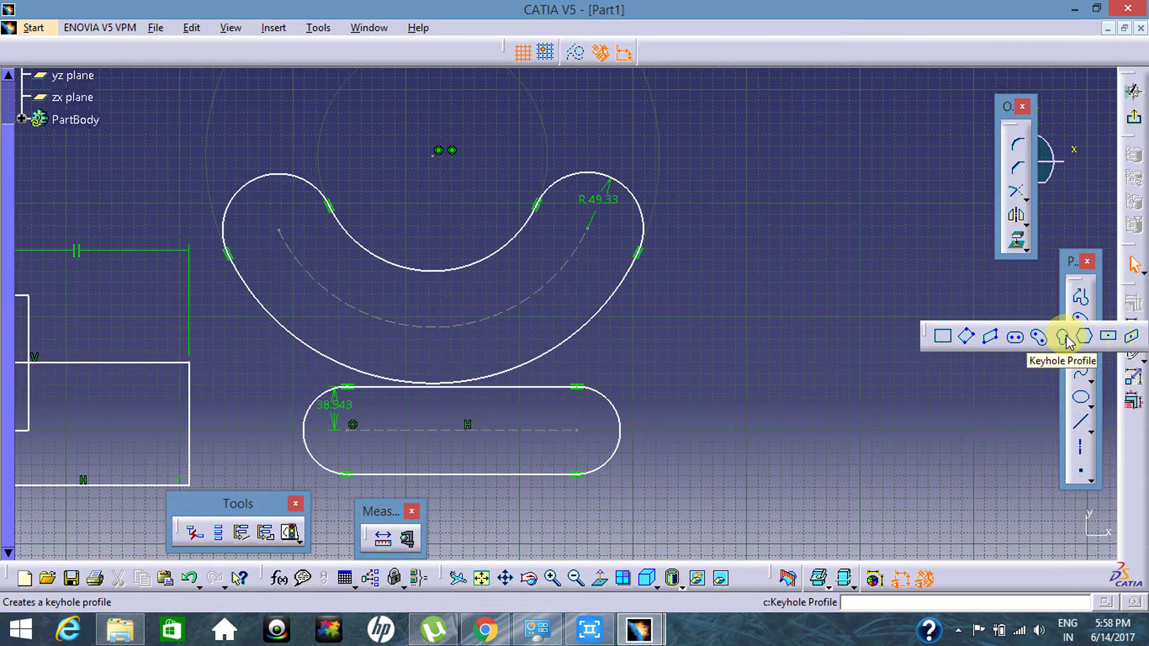
left_click(1068, 339)
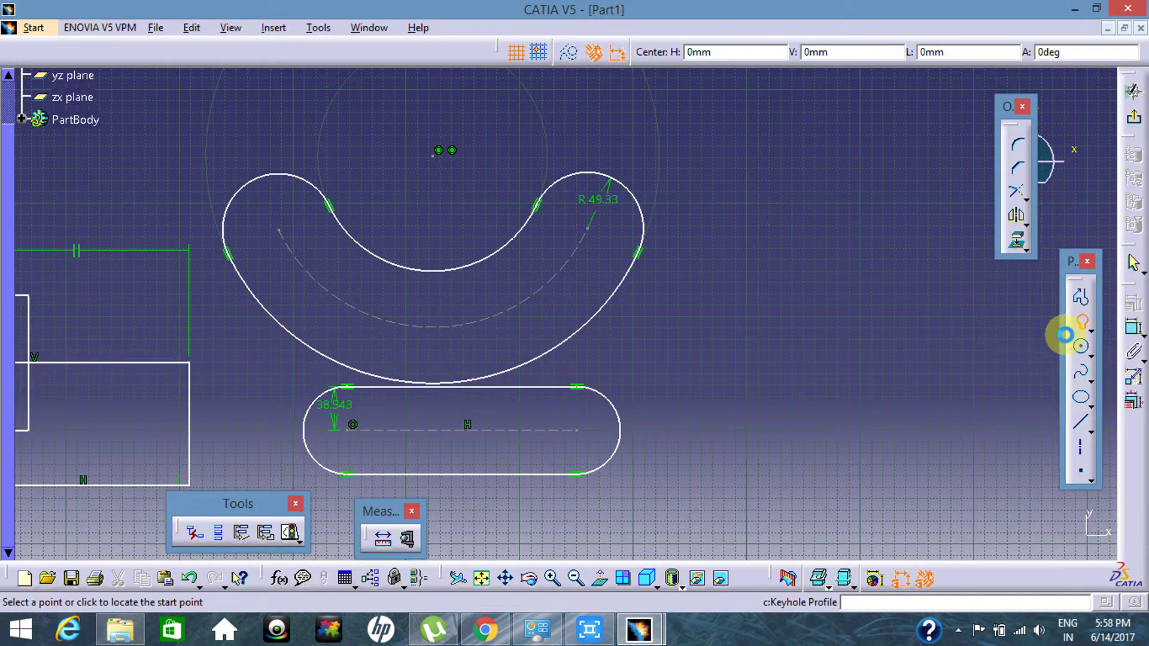
mouse_move(820, 405)
middle_mouse_down()
mouse_move(708, 415)
mouse_move(793, 432)
mouse_move(848, 425)
middle_mouse_up()
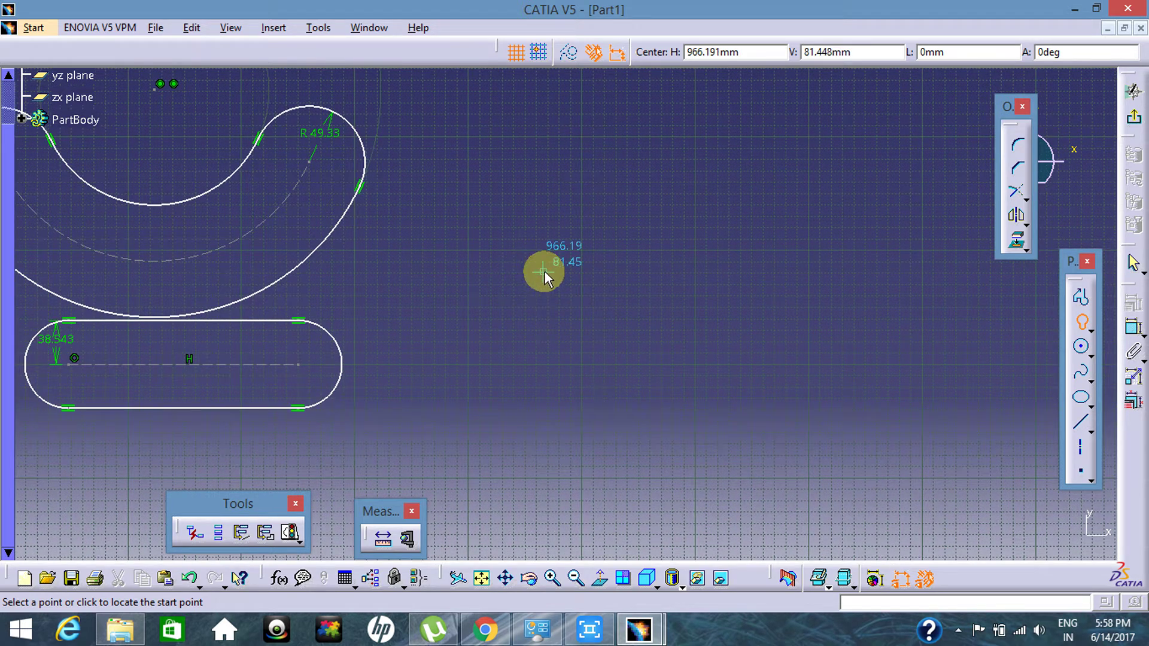
left_click(607, 231)
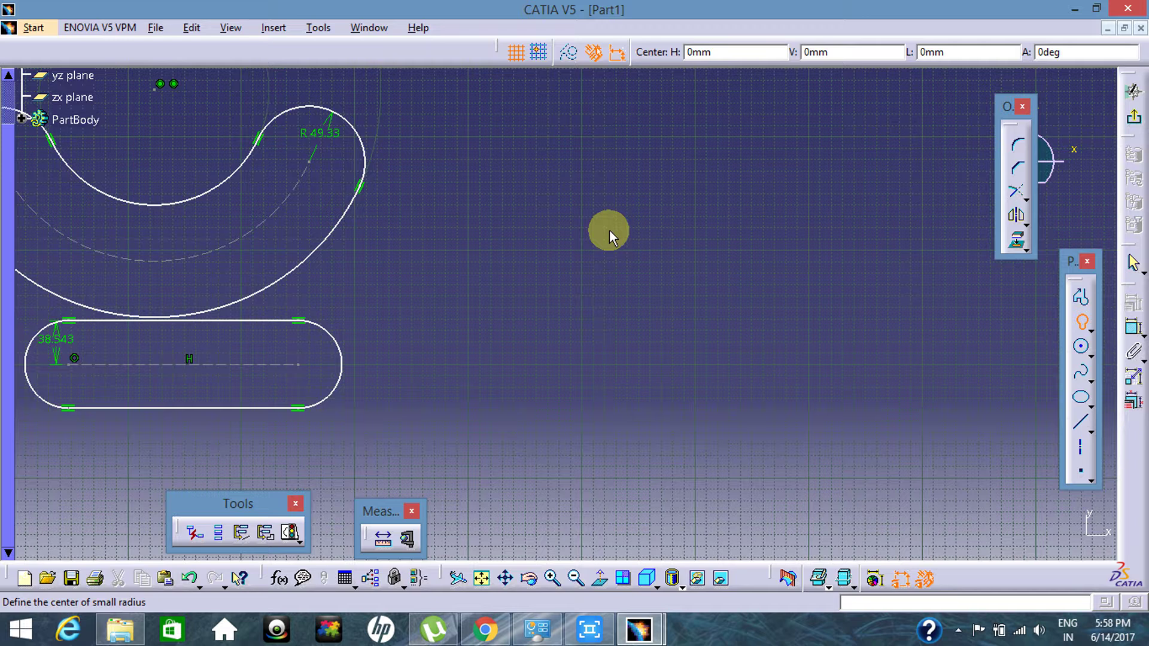
left_click(607, 405)
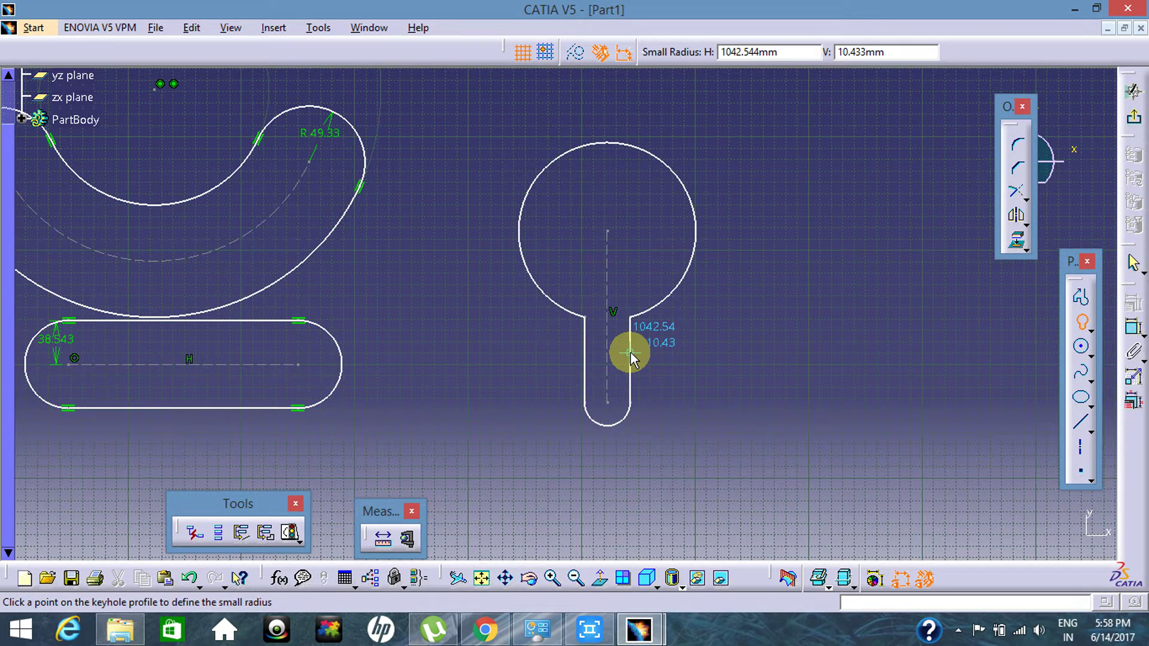
left_click(630, 356)
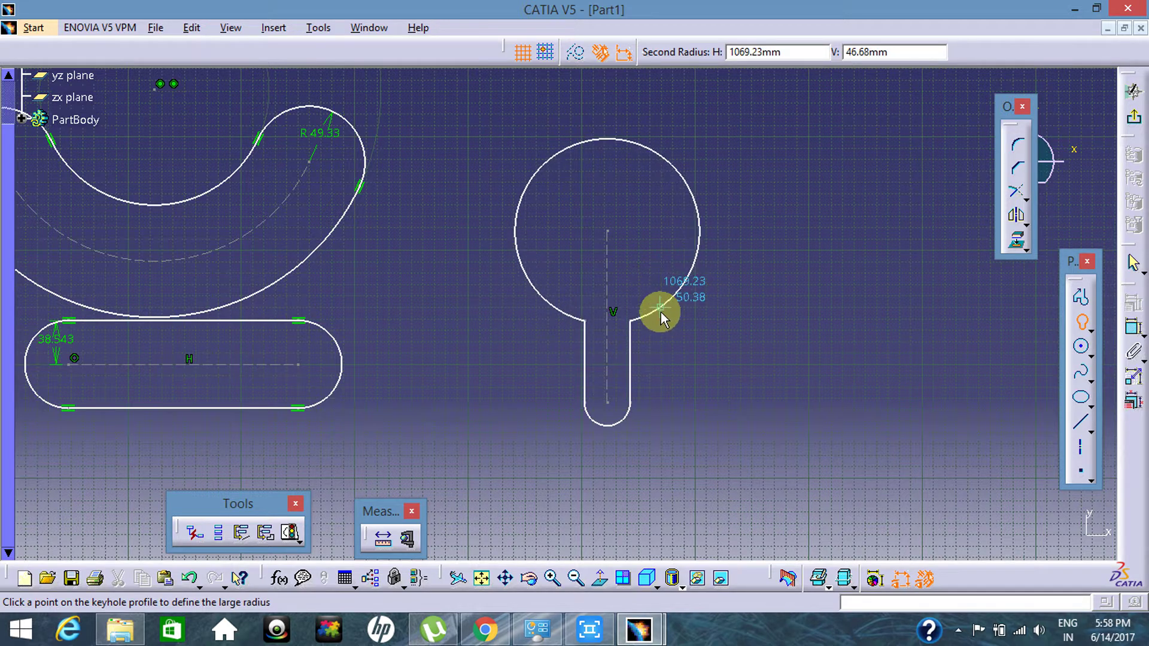
left_click(660, 311)
left_click(775, 353)
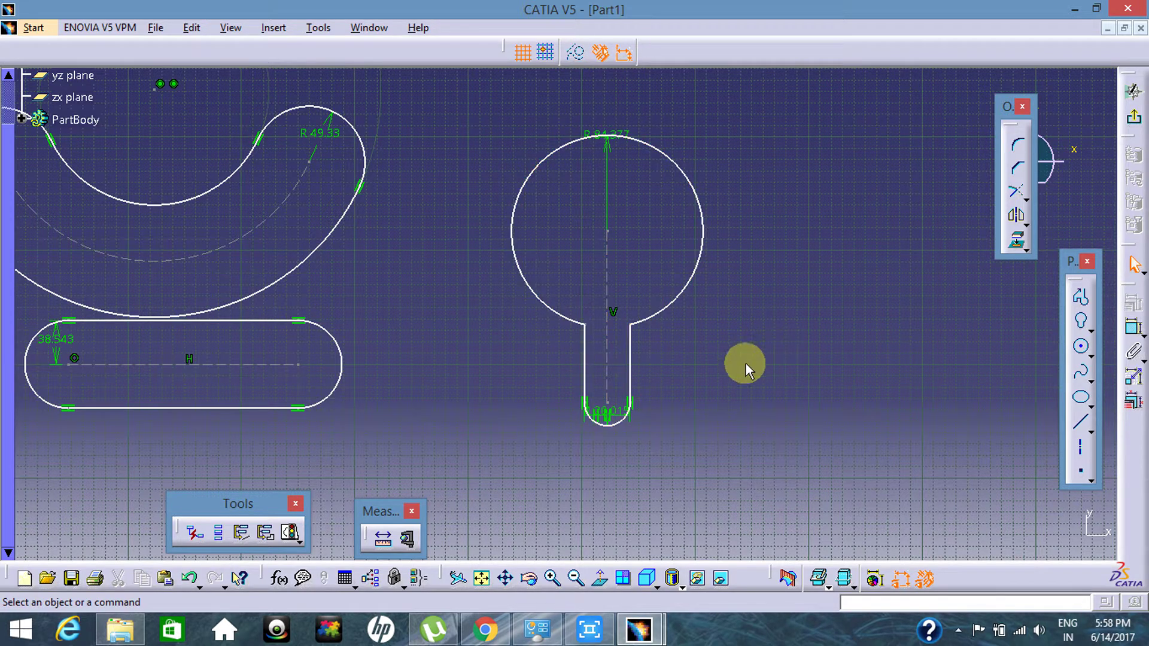
Draw a hexagon with two vertical sides between the straight elongated hole and the keyhole, below both, about 217 mm across its circumscribed circle.
left_click(1085, 330)
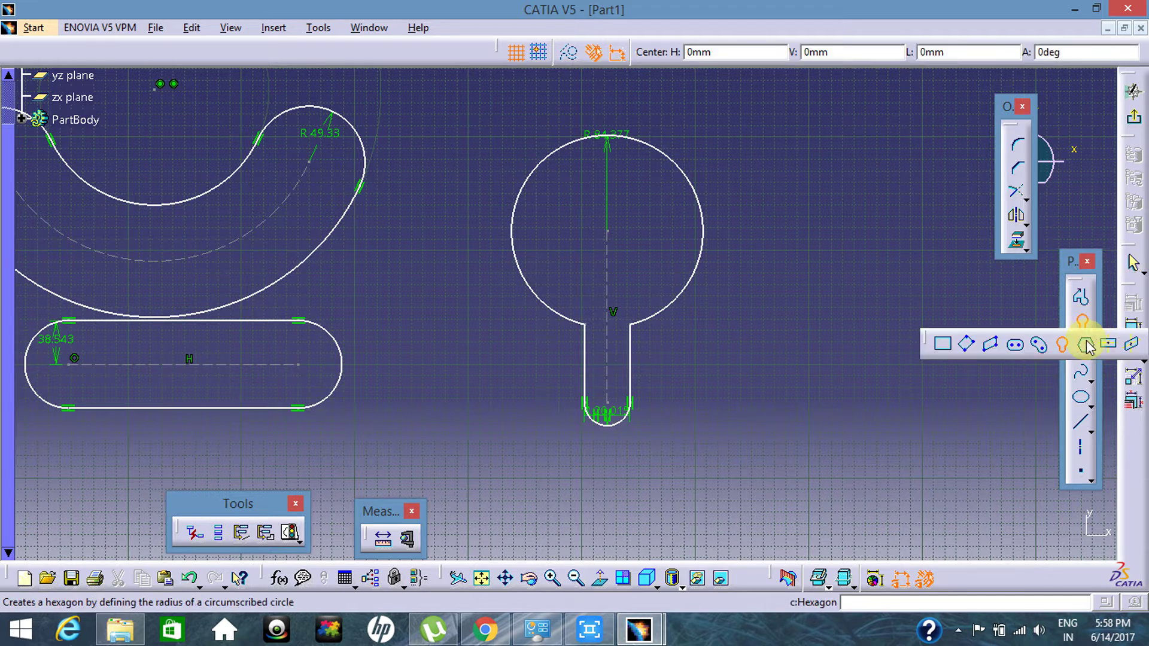
left_click(1086, 346)
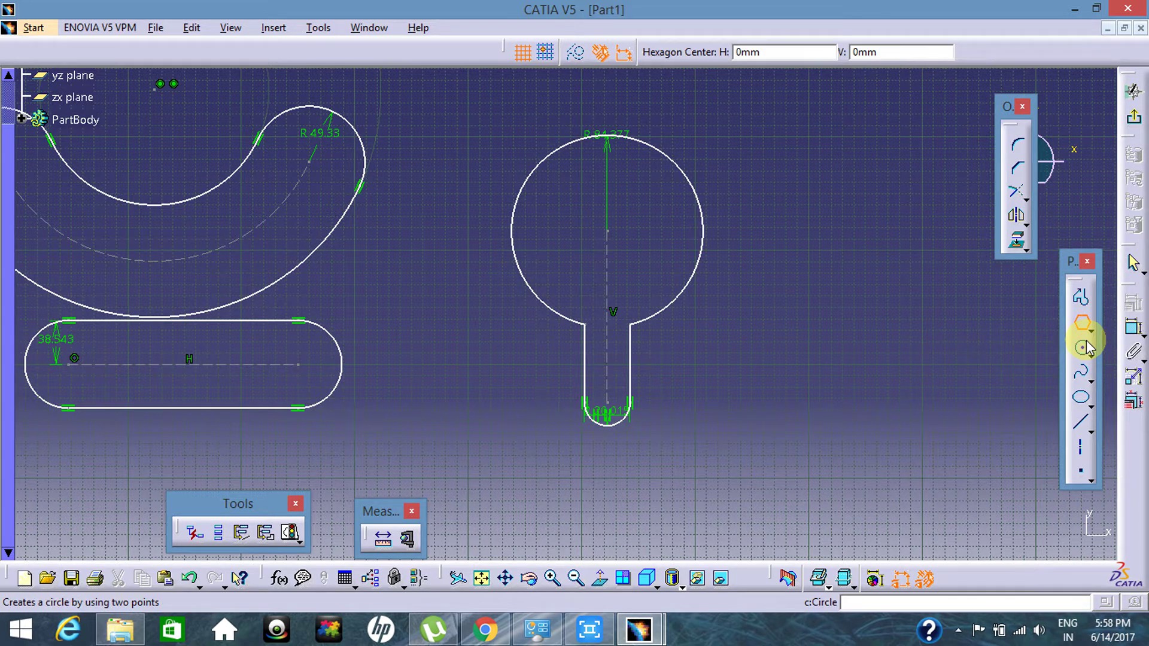
middle_click_drag(803, 345, 936, 199)
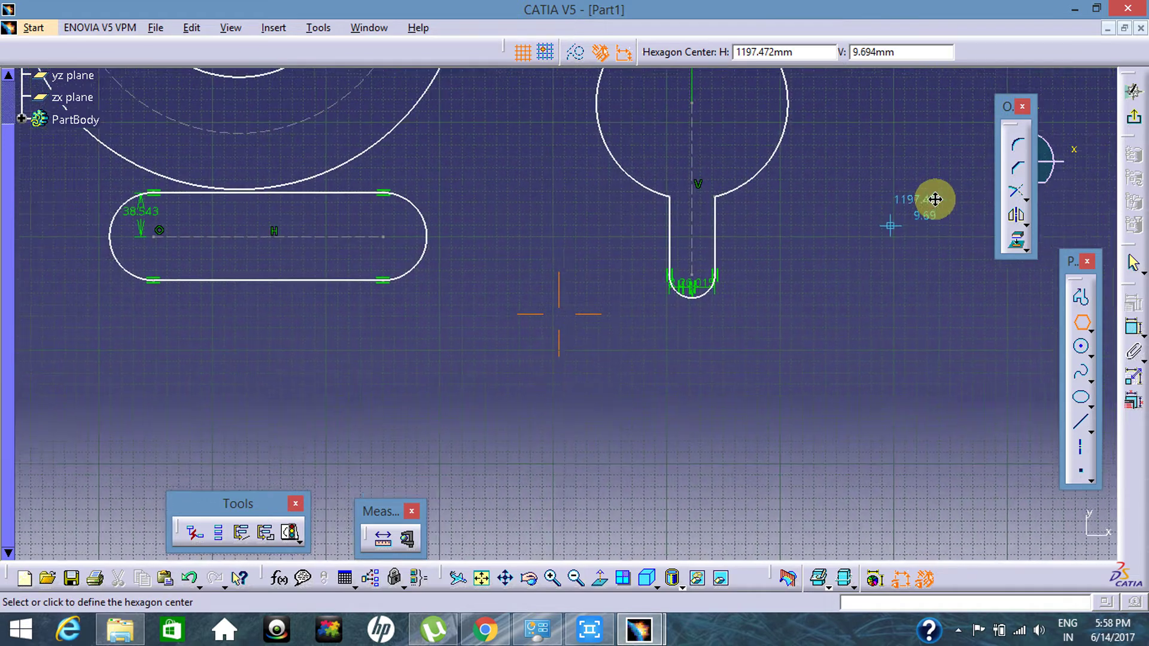
left_click(593, 375)
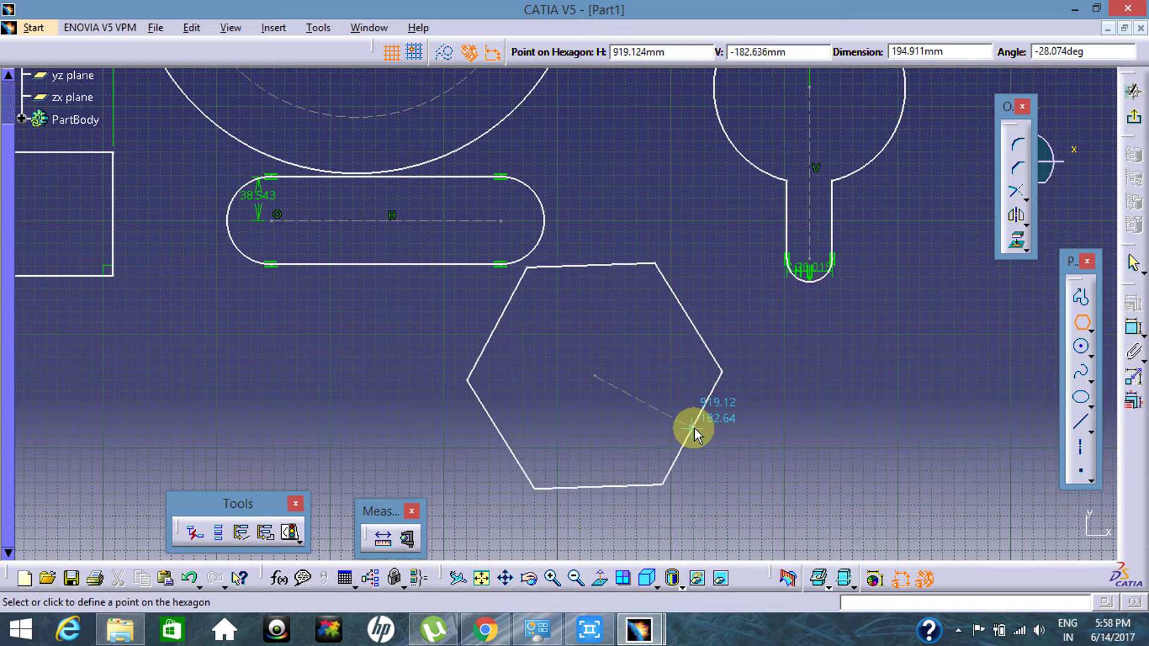
left_click(702, 372)
left_click(766, 428)
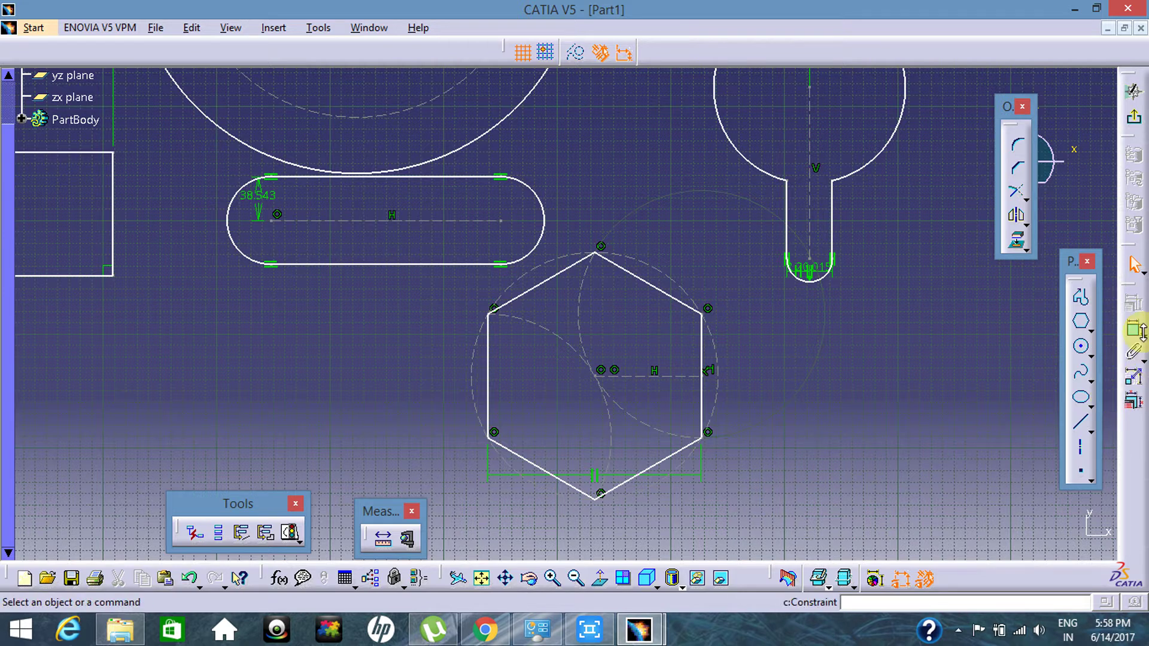
Constrain the diameter of the hexagon's circumscribed circle to 200 mm.
left_click(1134, 329)
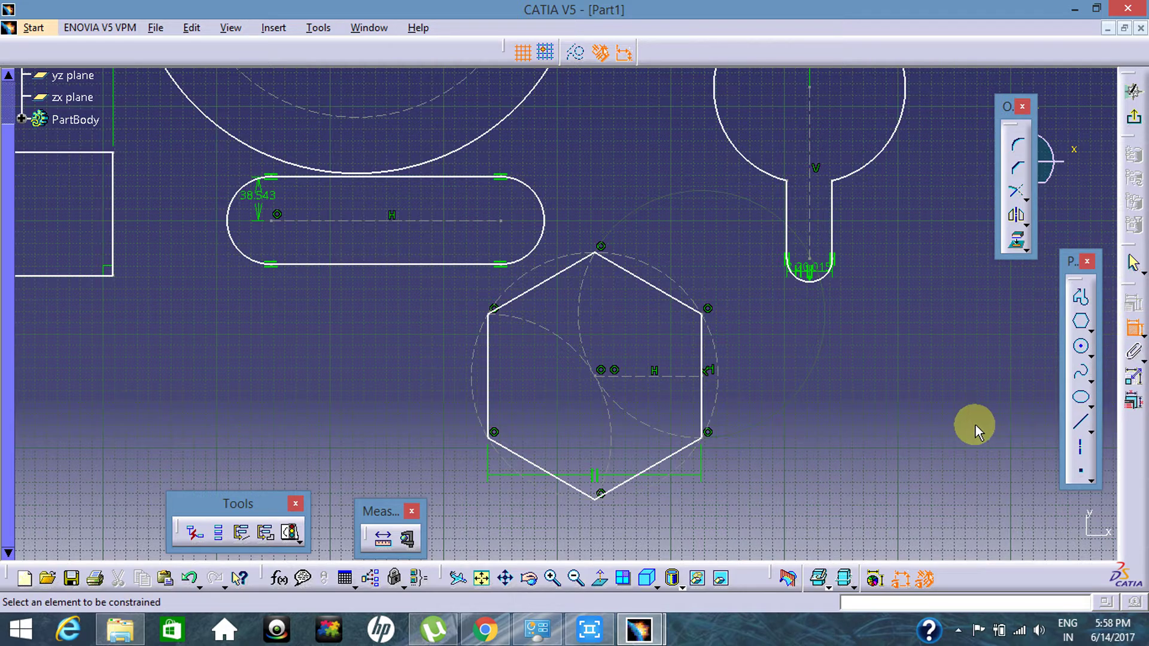
left_click(725, 367)
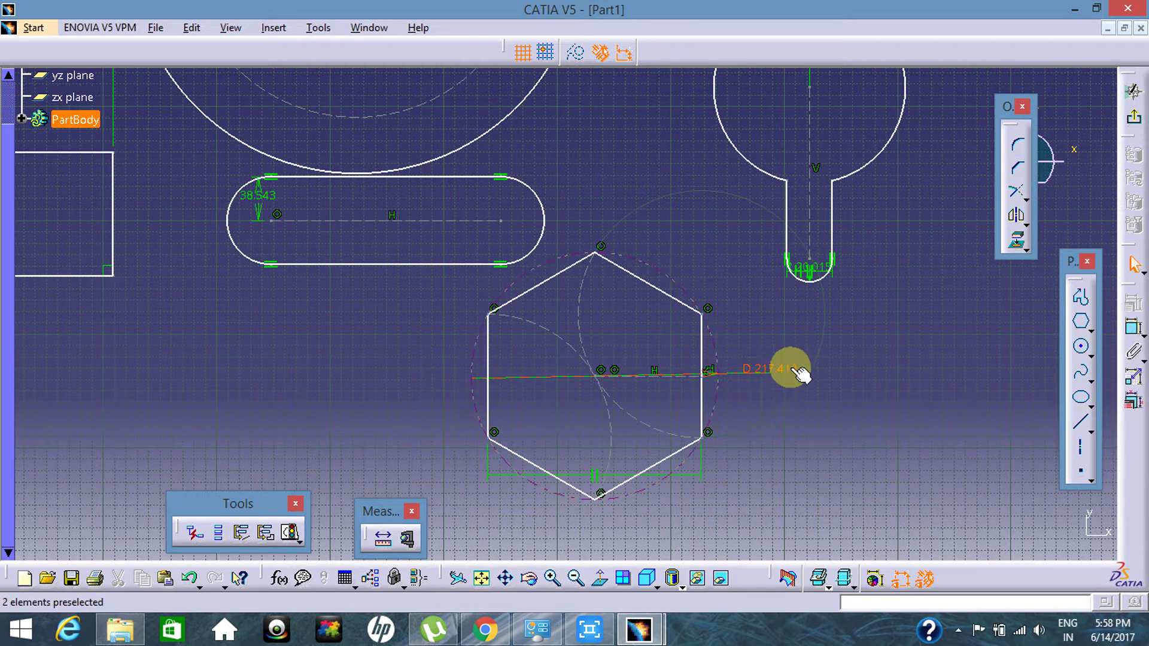
double_click(784, 368)
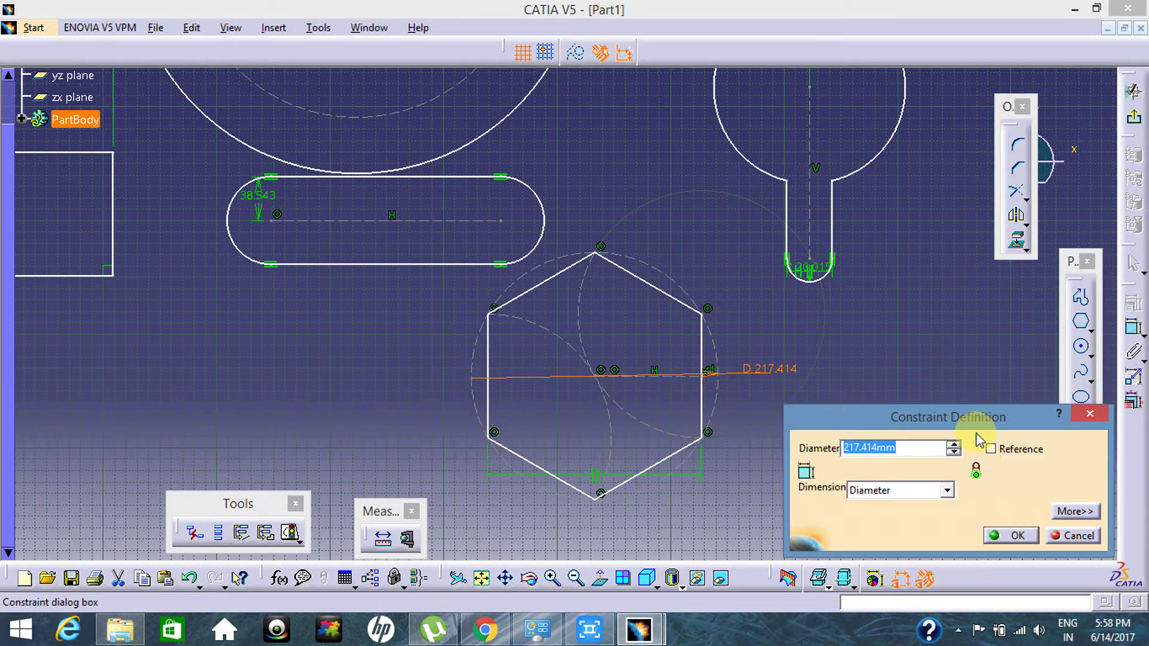
type("200")
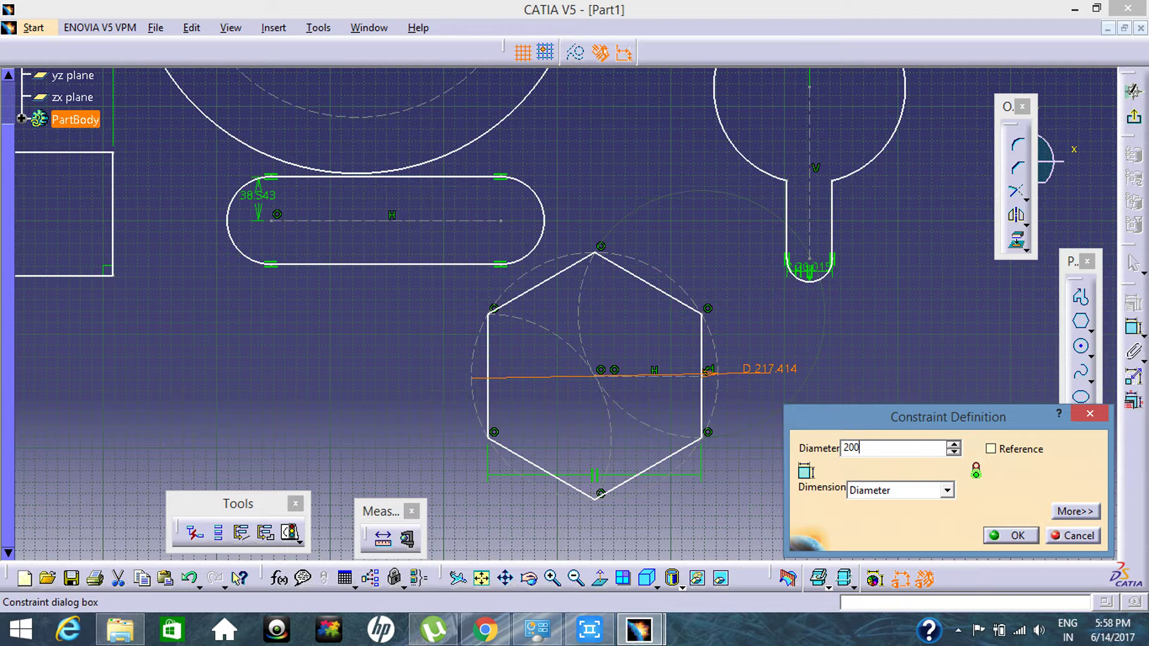
key("Return")
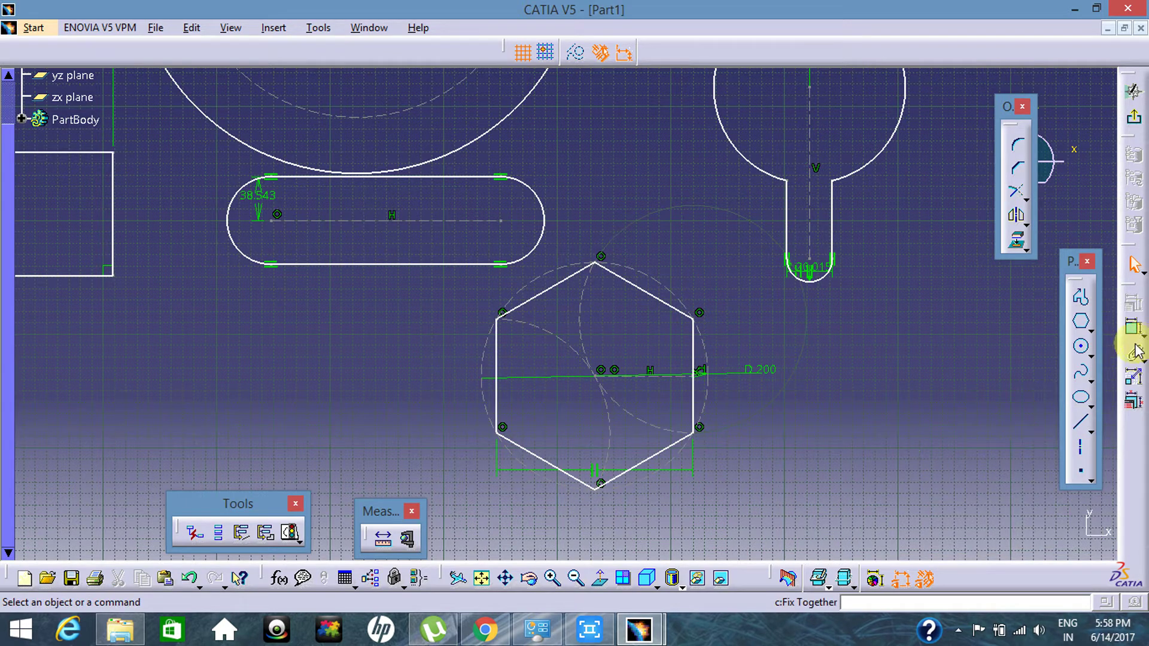
Draw a centered rectangle around the upper right corner of the rectangle at the origin, with its lower edge level with that rectangle's base.
left_click(1089, 330)
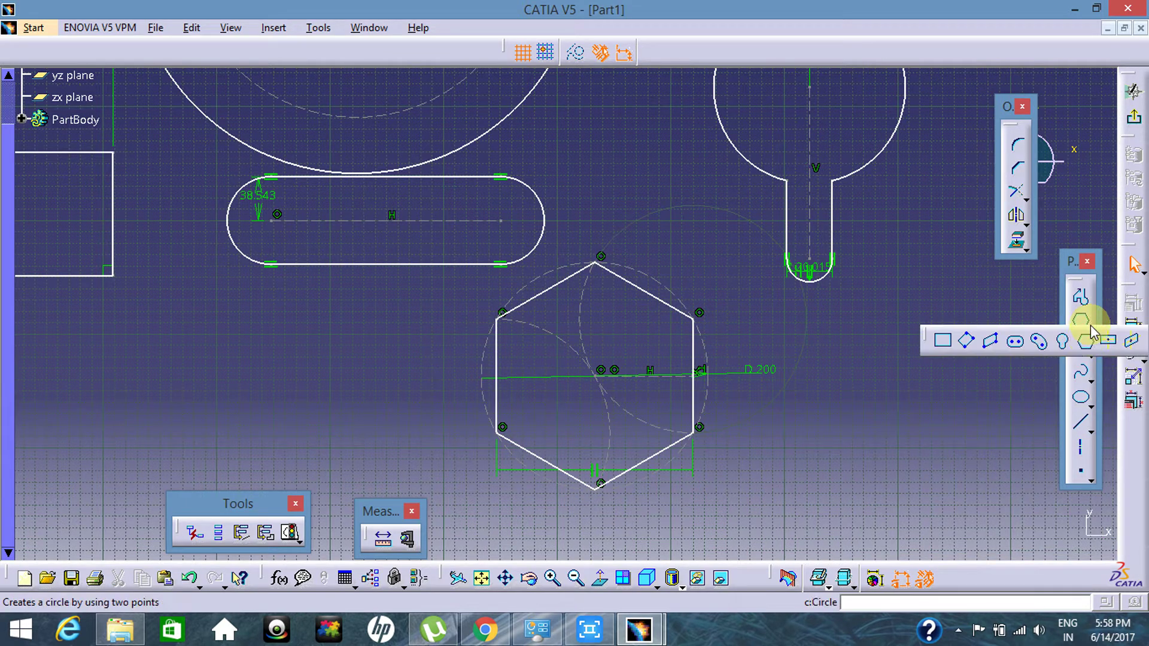
left_click(1113, 349)
mouse_move(473, 398)
middle_mouse_down()
mouse_move(762, 446)
mouse_move(914, 421)
middle_mouse_up()
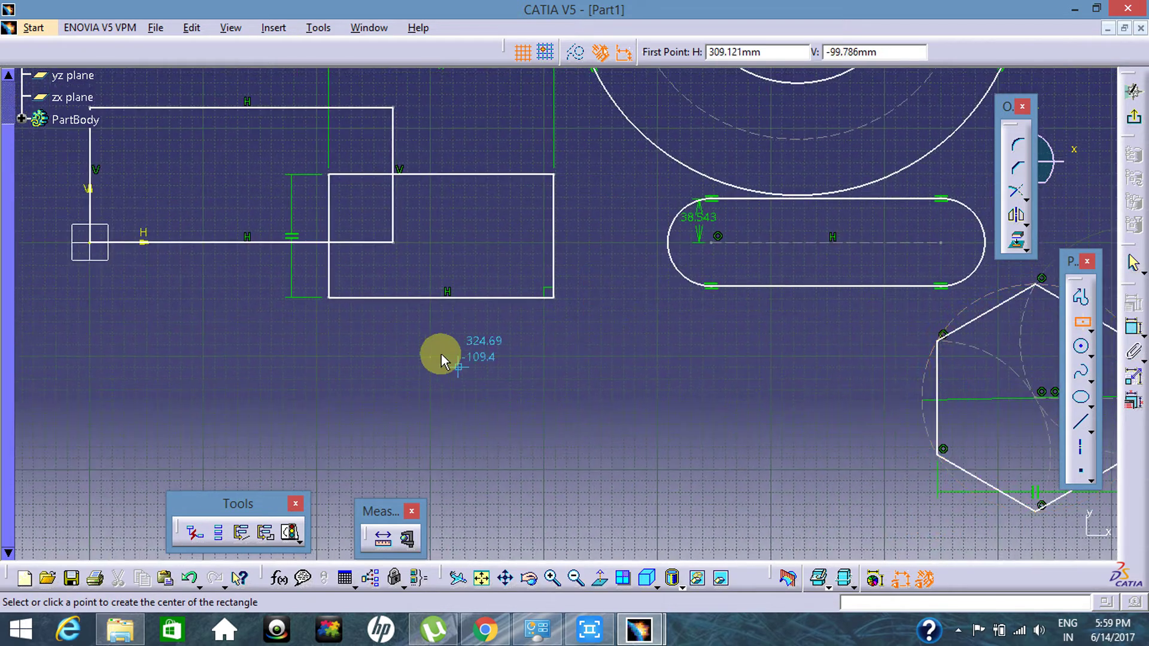
middle_click_drag(441, 355, 563, 424)
mouse_move(487, 380)
middle_mouse_down()
mouse_move(516, 447)
mouse_move(466, 514)
middle_mouse_up()
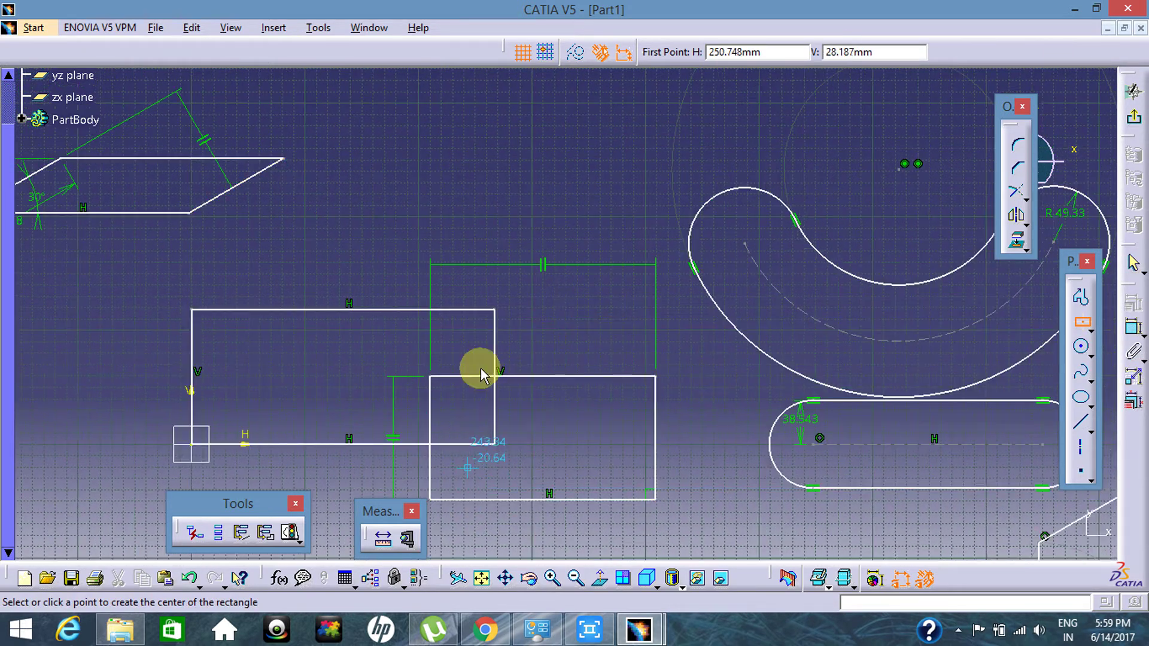
left_click(496, 311)
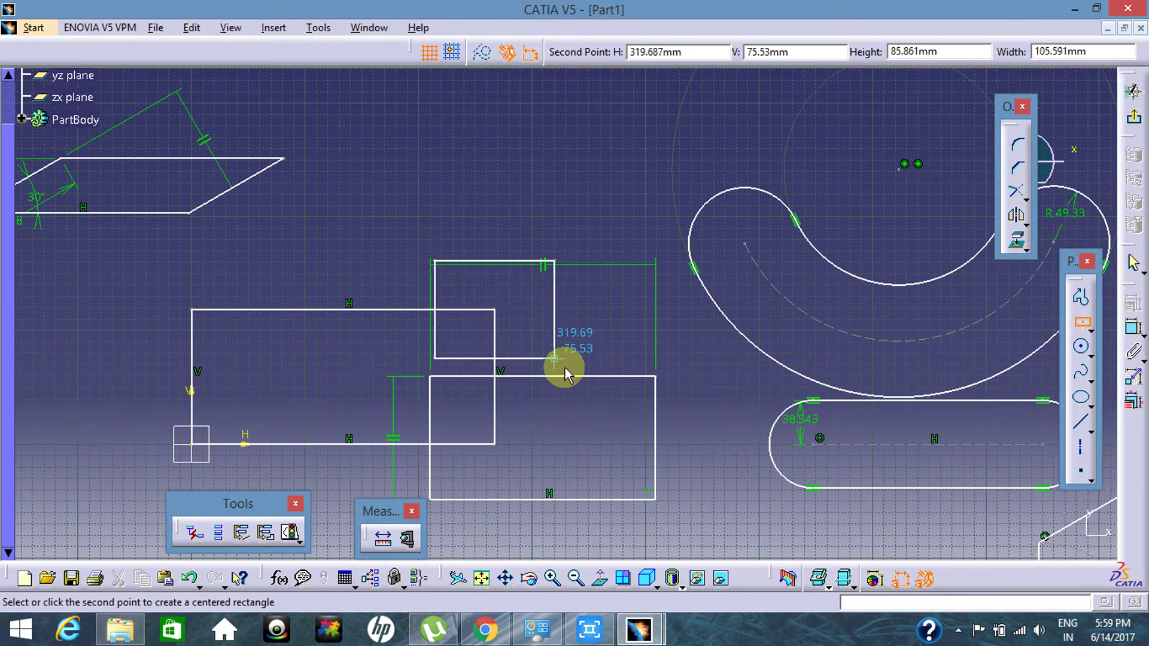
left_click(623, 467)
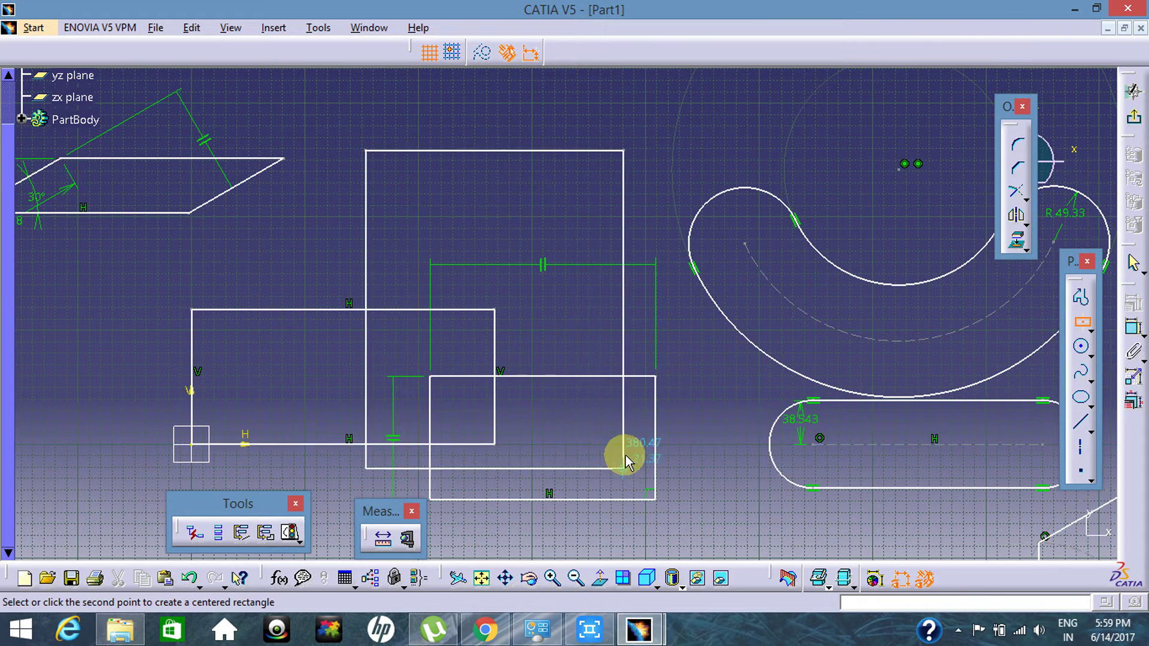
left_click(614, 444)
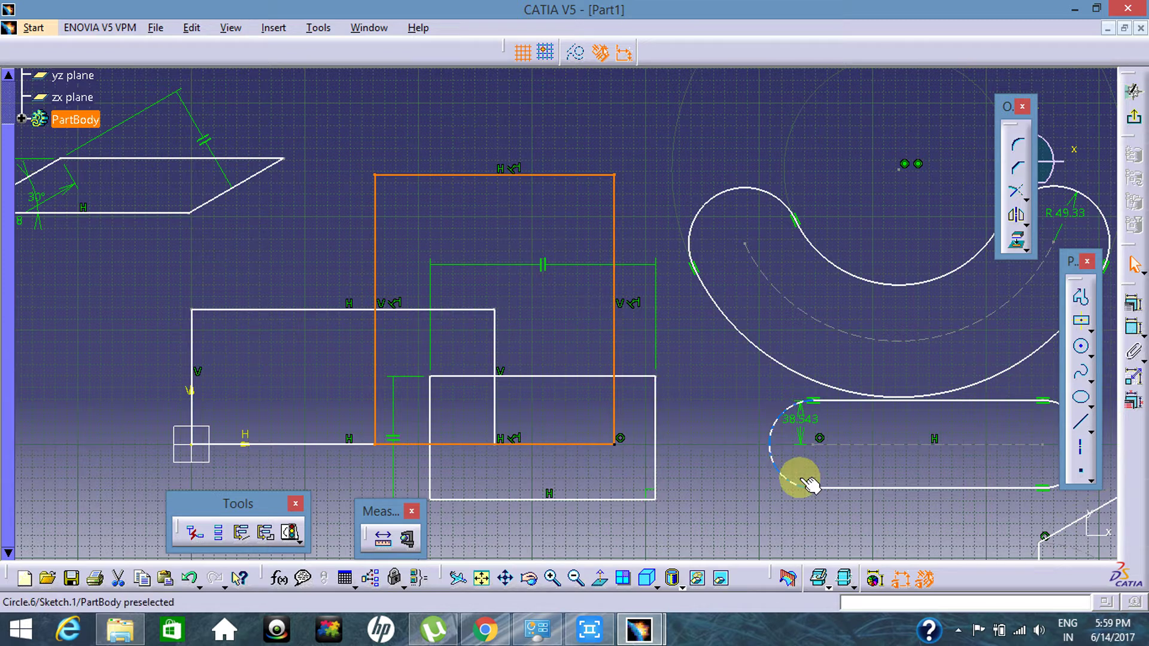
left_click(758, 484)
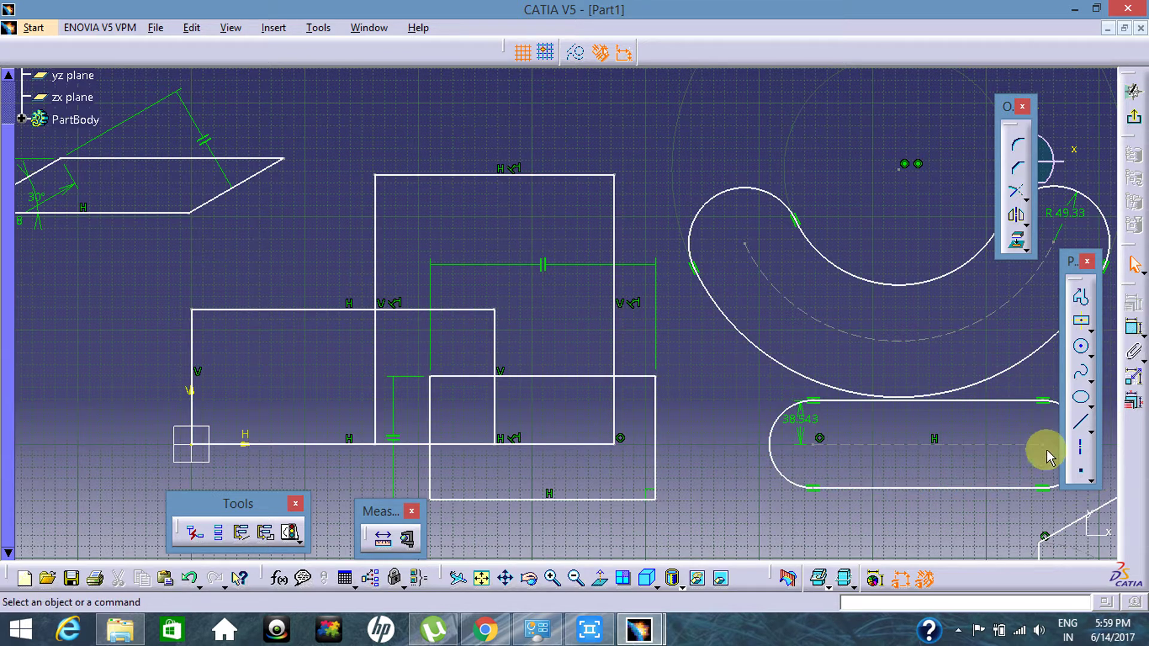
Draw a centered parallelogram using the left and top sides of the rectangle at the origin as its reference lines.
left_click(1091, 332)
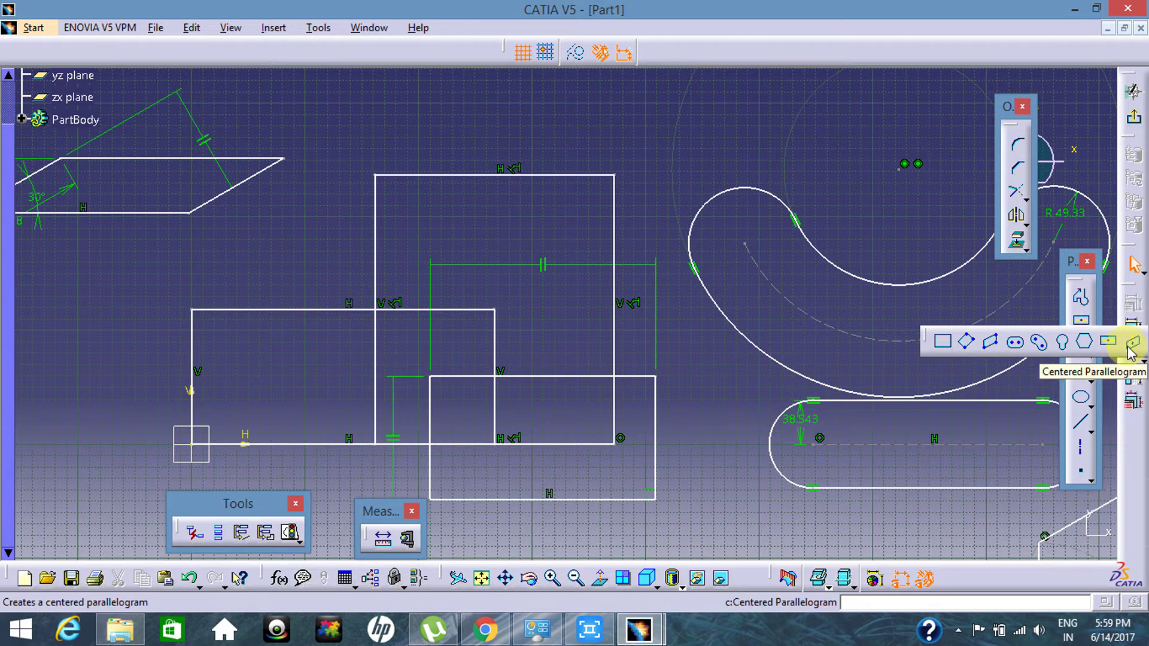
left_click(1131, 350)
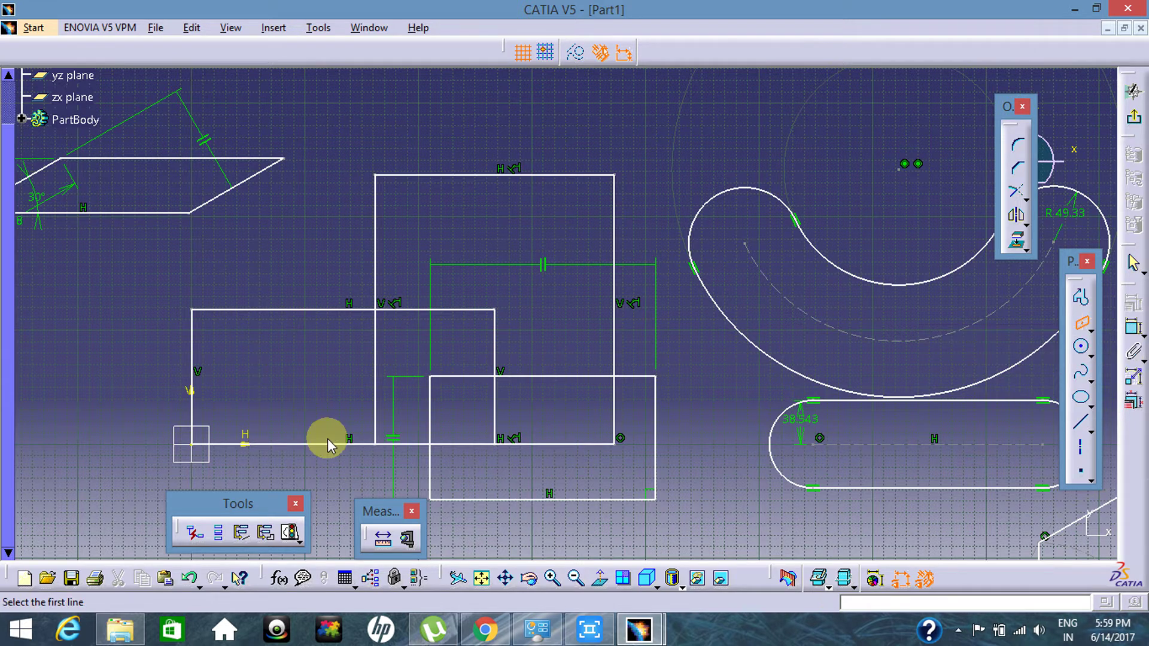
middle_click_drag(226, 402, 257, 452)
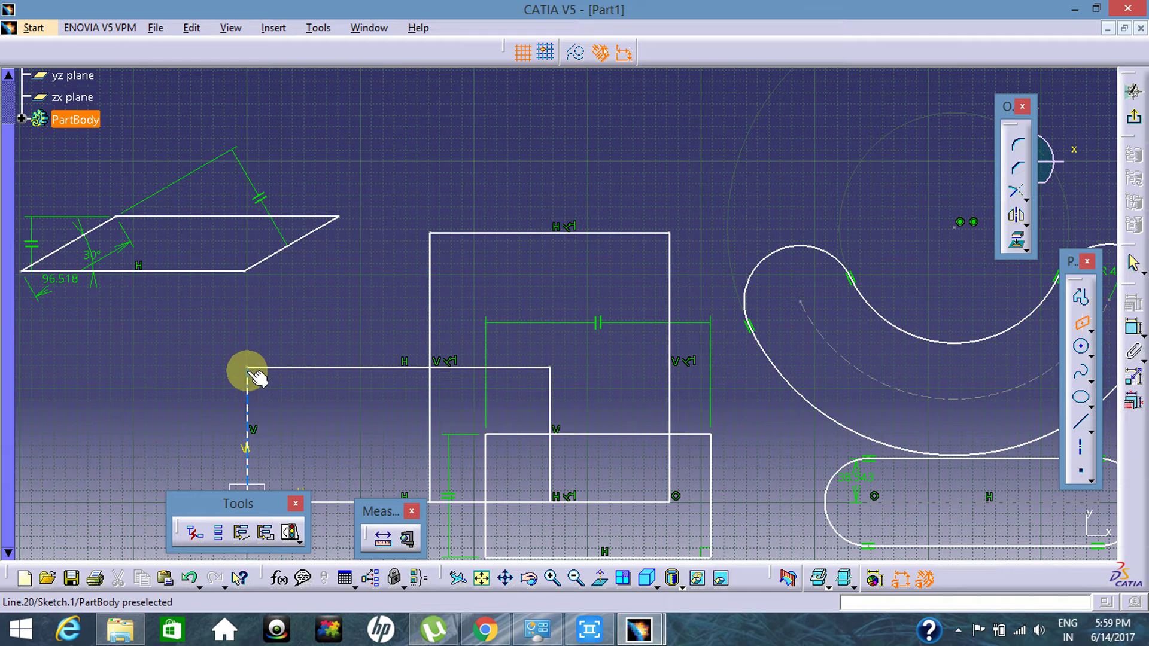
left_click(249, 429)
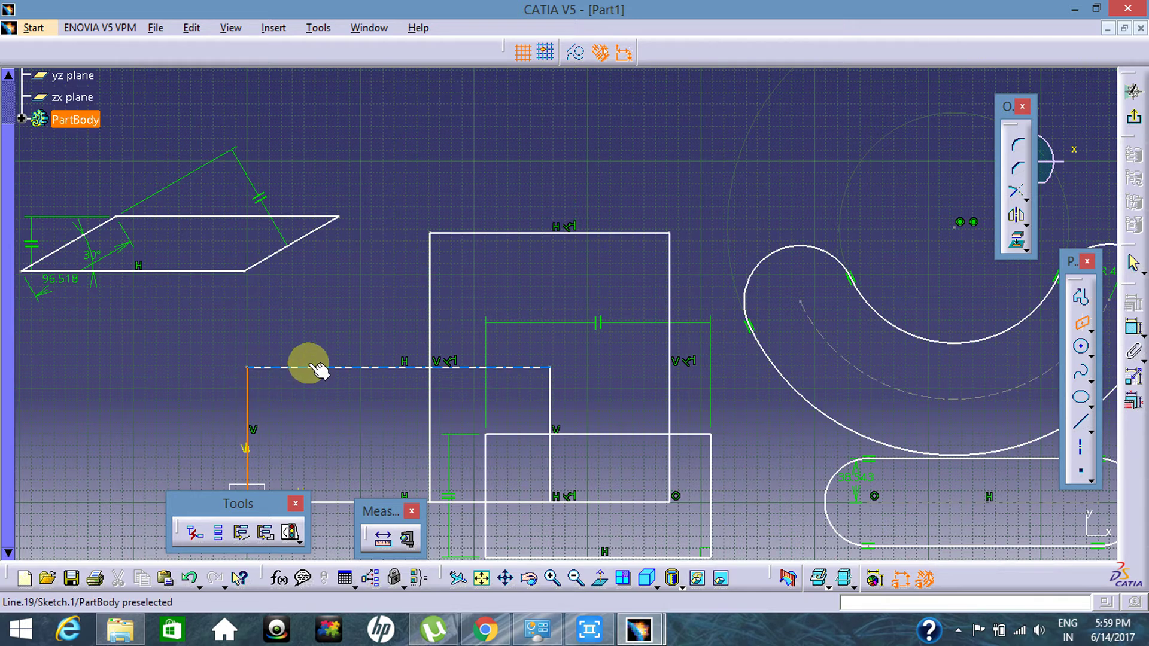
left_click(315, 367)
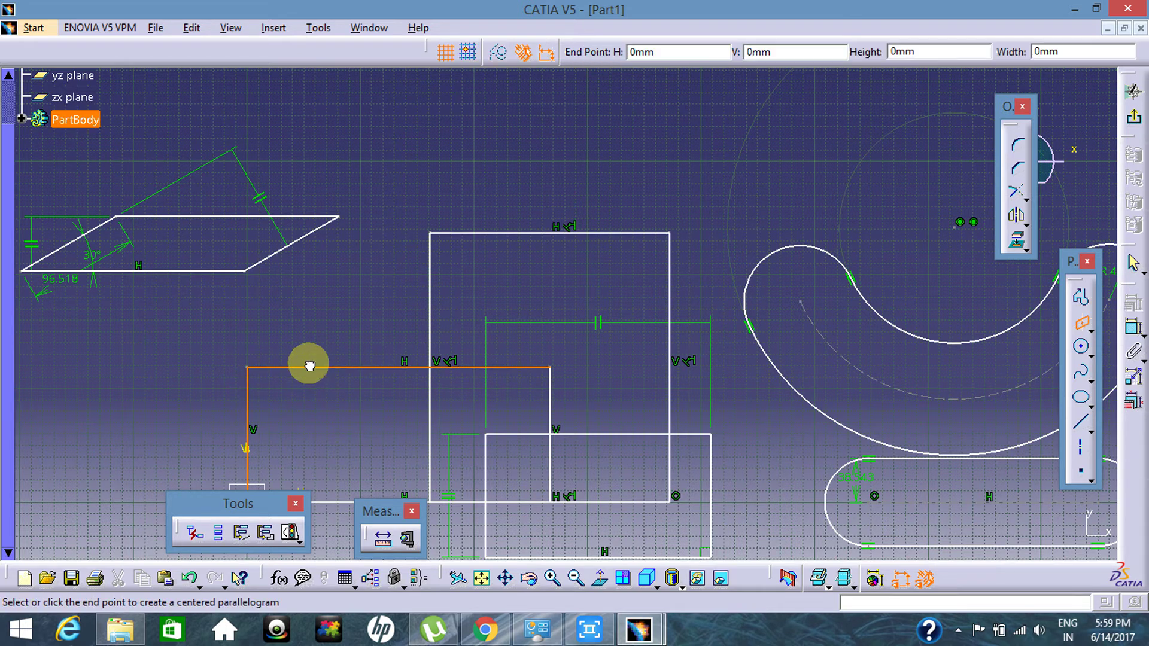
left_click(304, 418)
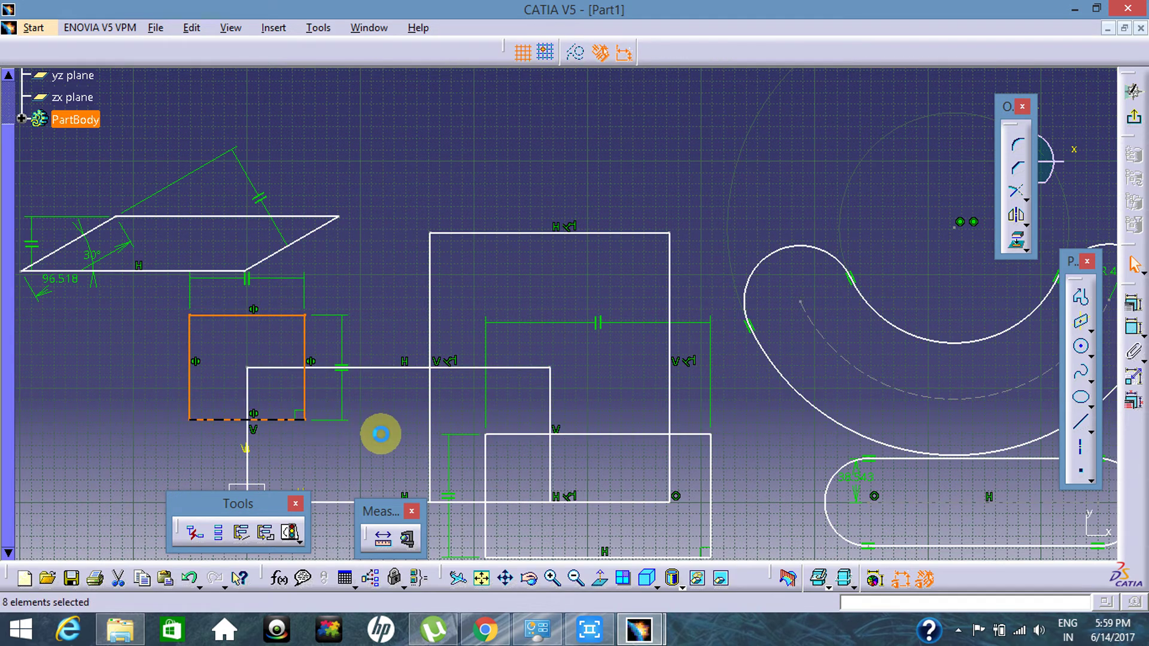
left_click(366, 443)
middle_click_drag(381, 427, 561, 311)
mouse_move(254, 426)
middle_mouse_down()
mouse_move(231, 423)
mouse_move(558, 314)
middle_mouse_up()
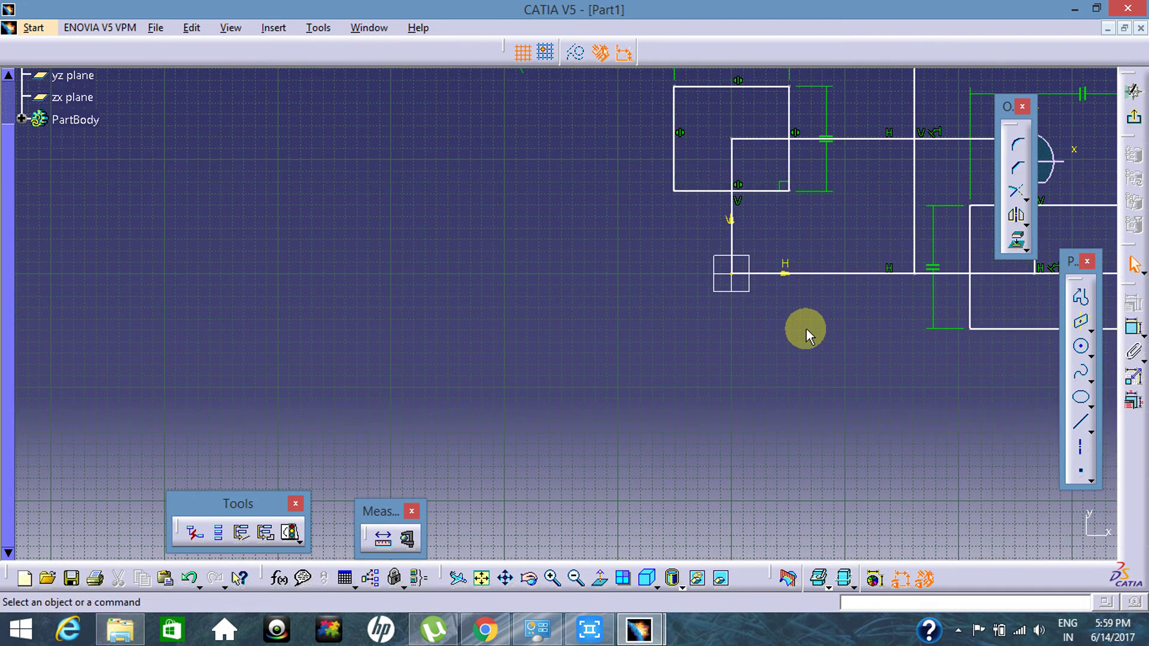
middle_click_drag(803, 329, 474, 411)
middle_click_drag(792, 317, 631, 339)
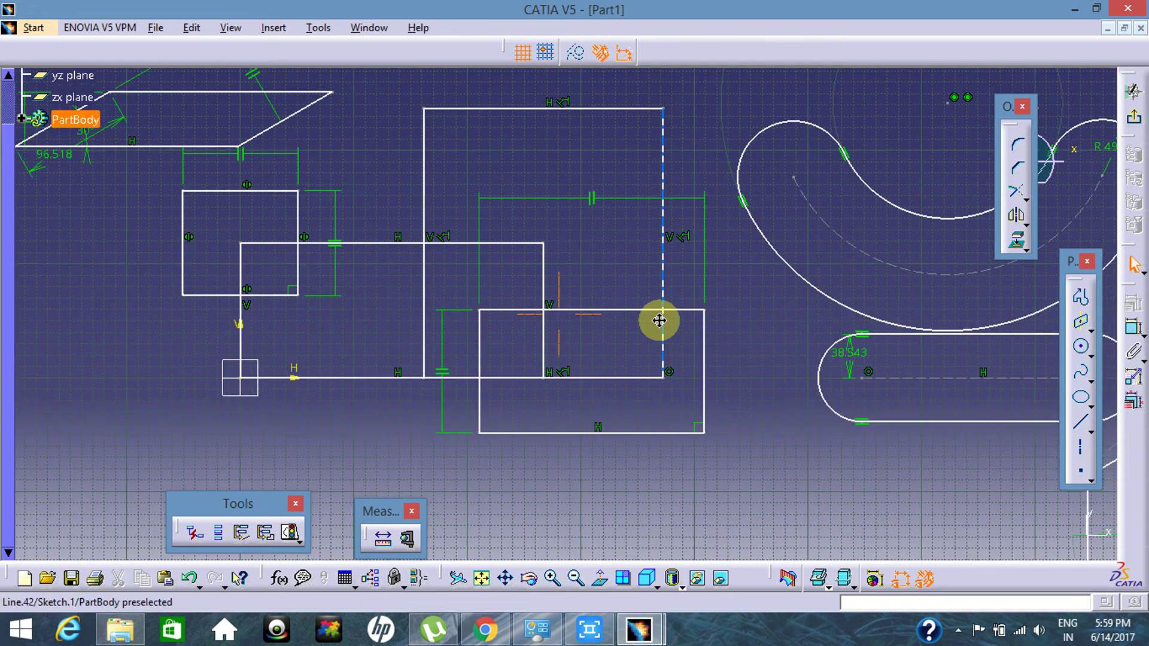
mouse_move(978, 467)
middle_mouse_down()
mouse_move(846, 464)
mouse_move(705, 405)
mouse_move(778, 369)
middle_mouse_up()
middle_click_drag(562, 366, 634, 323)
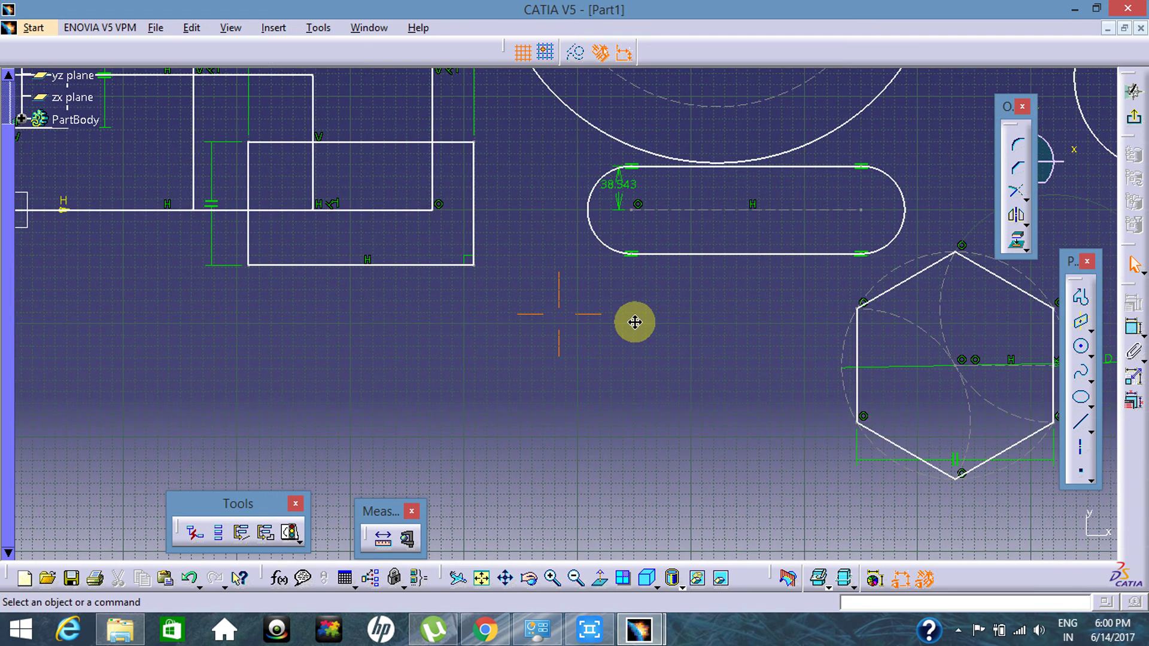
mouse_move(785, 358)
middle_mouse_down()
mouse_move(634, 331)
mouse_move(660, 425)
middle_mouse_up()
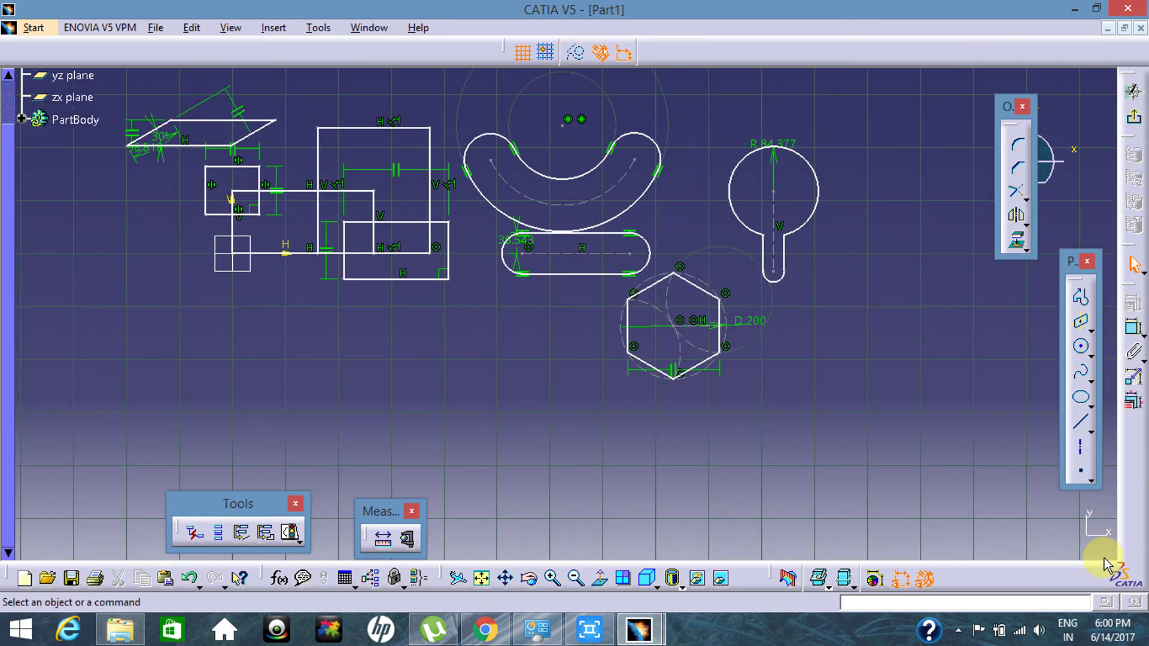
left_click(958, 632)
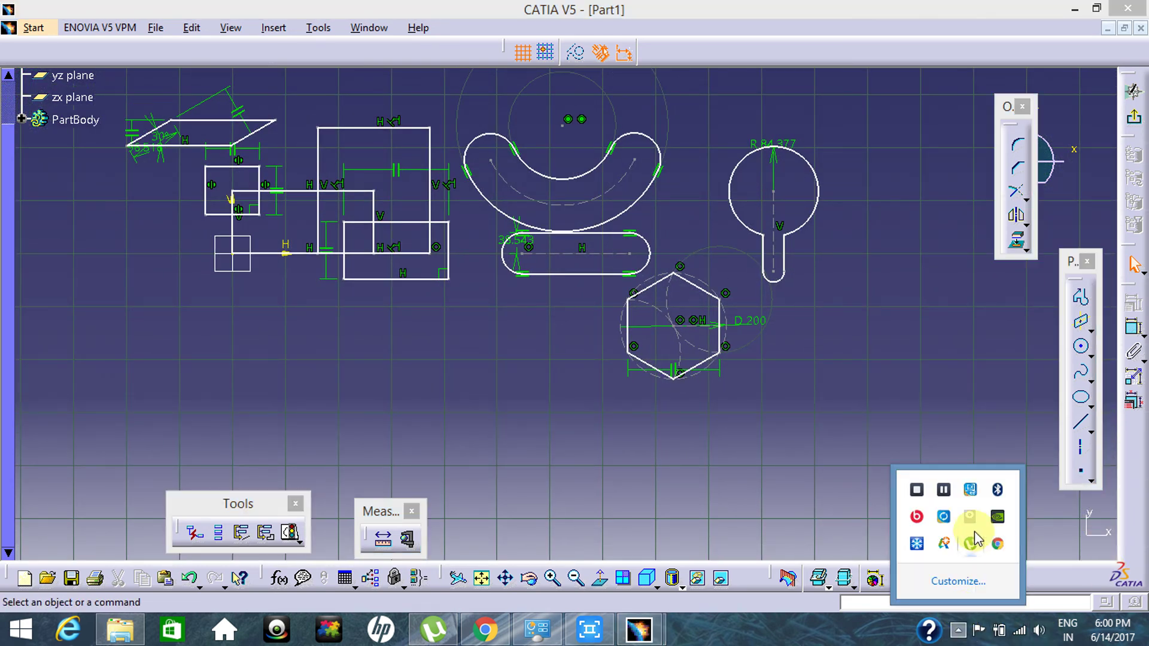